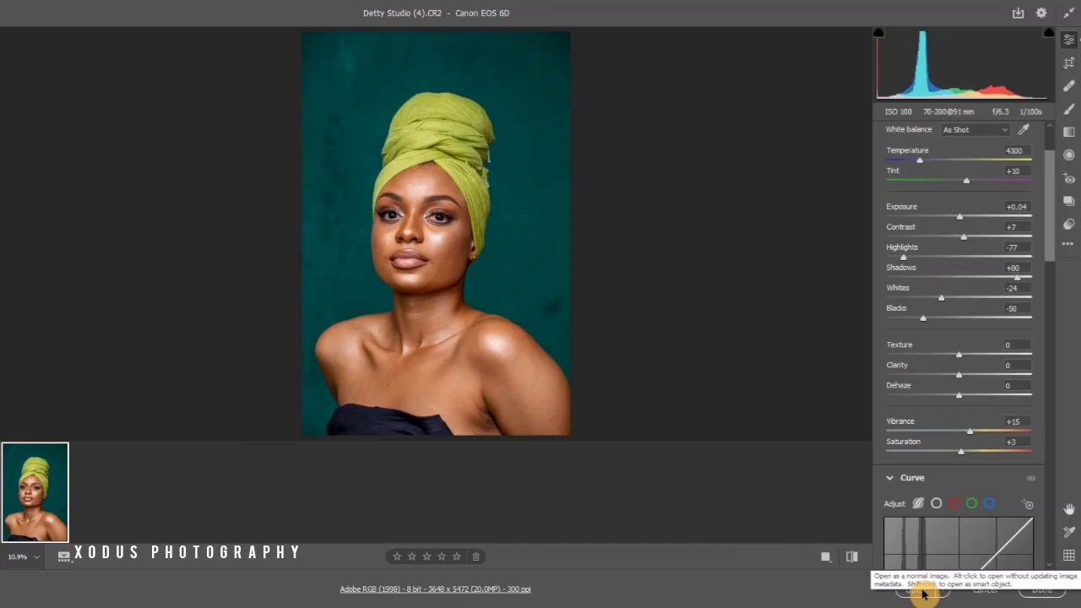
Step: Open the developed raw portrait as a normal image and crop it at the 4:5 (8:10) ratio to about 3502 × 4377 px
click(916, 595)
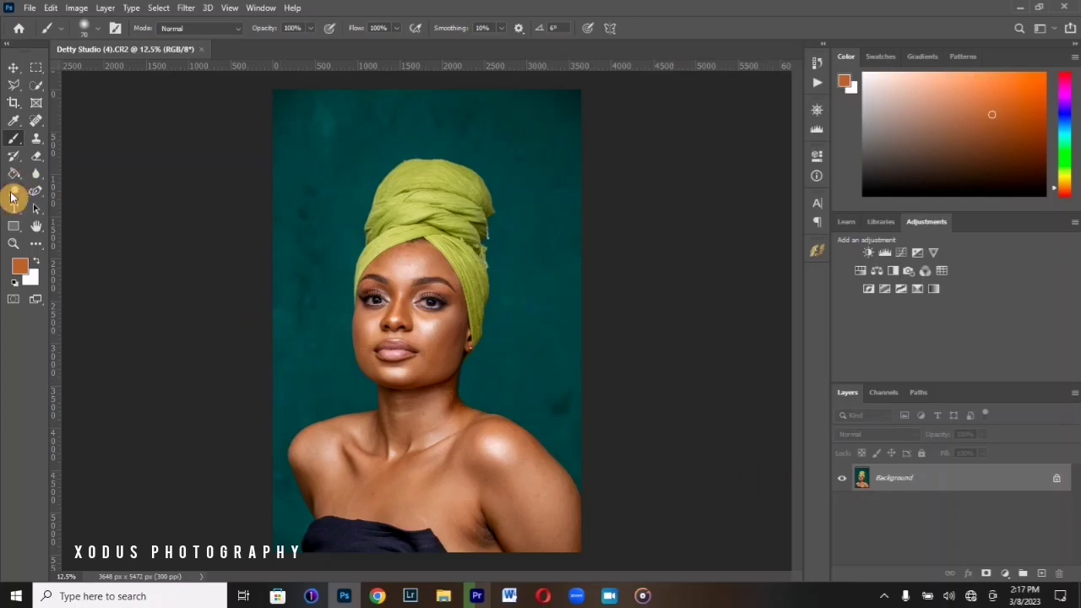
click(13, 102)
click(473, 263)
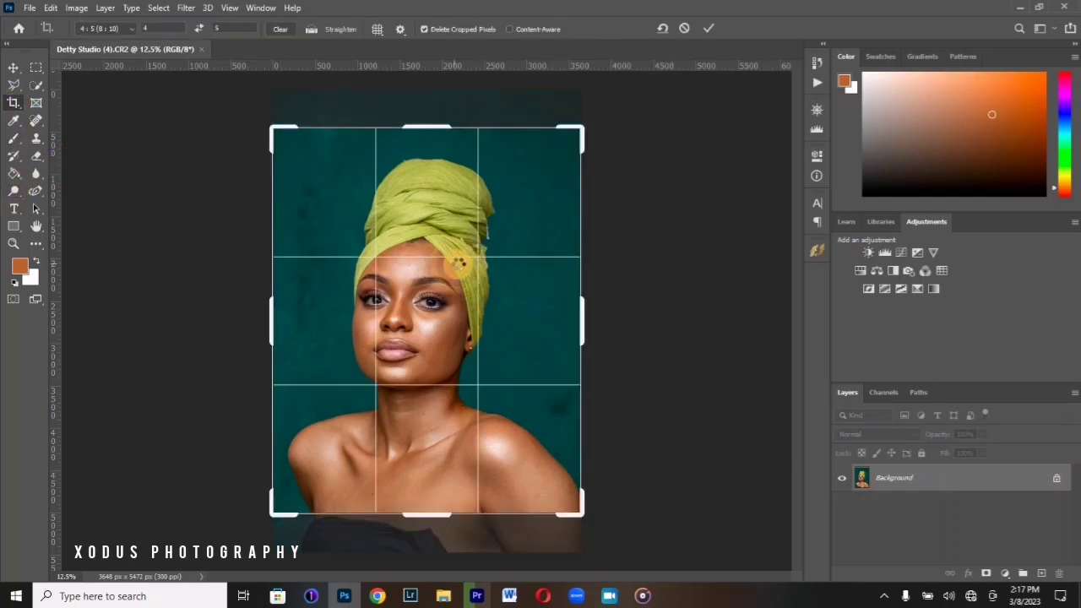
drag(471, 258, 472, 256)
drag(579, 130, 578, 145)
drag(519, 239, 513, 241)
double_click(513, 240)
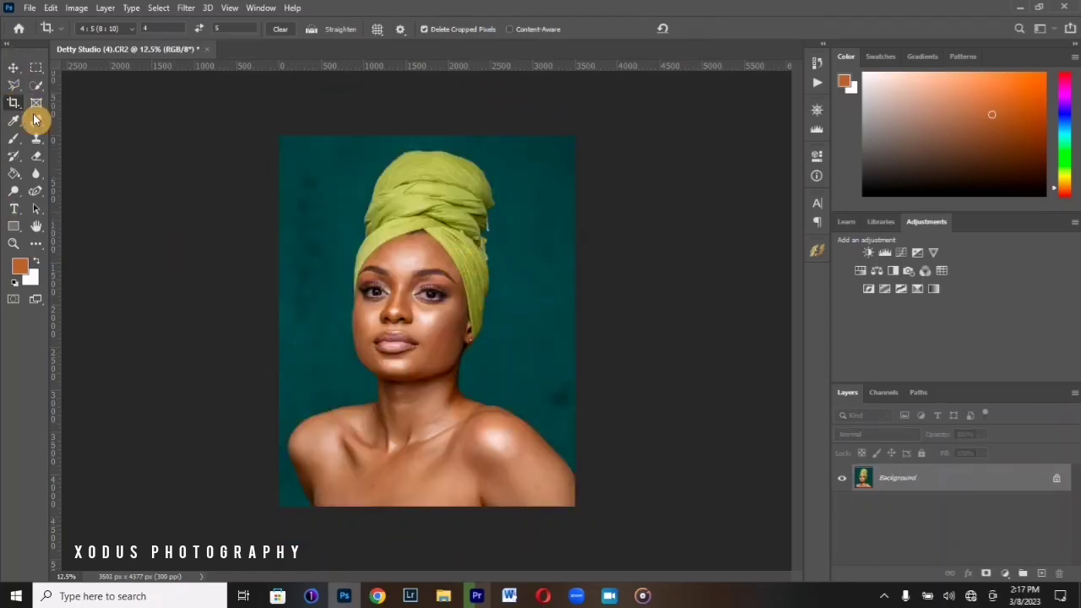
Step: Duplicate the Background layer and choose the Spot Healing Brush in Content-Aware mode
key(ctrl+j)
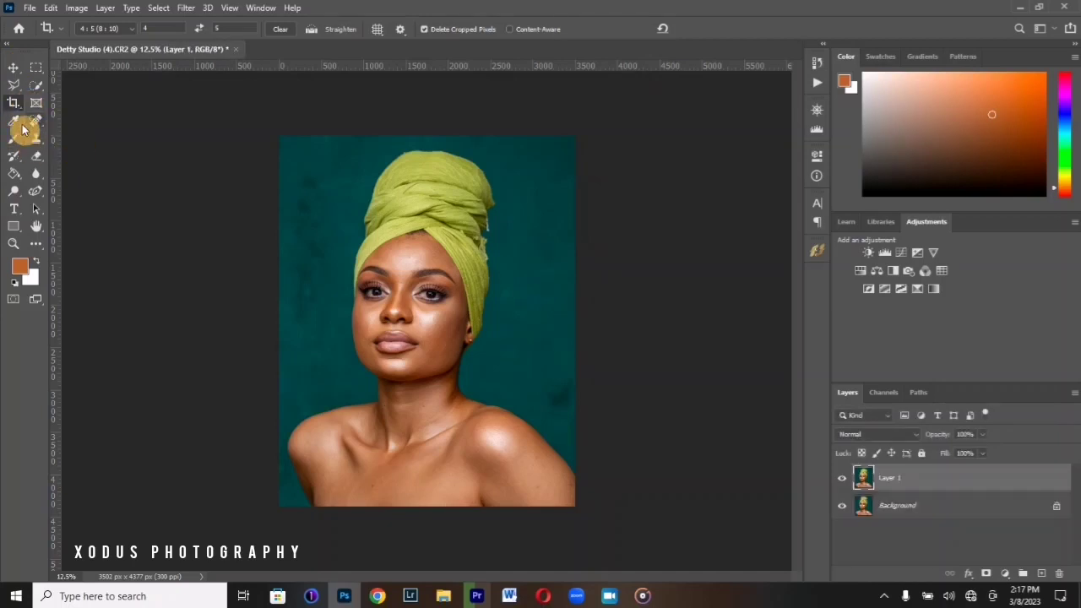
click(13, 67)
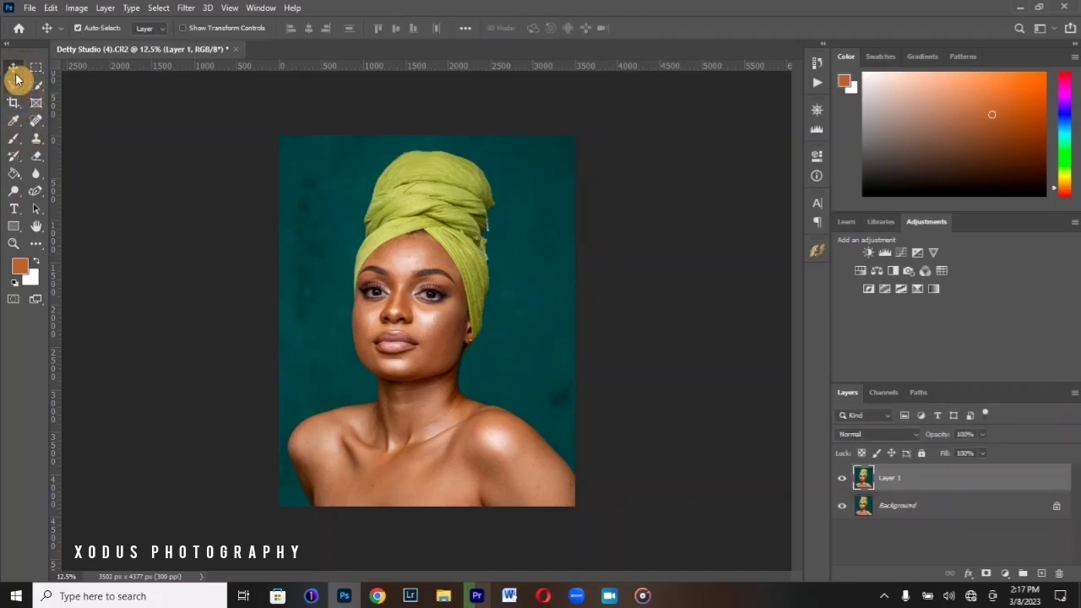
click(37, 127)
click(95, 118)
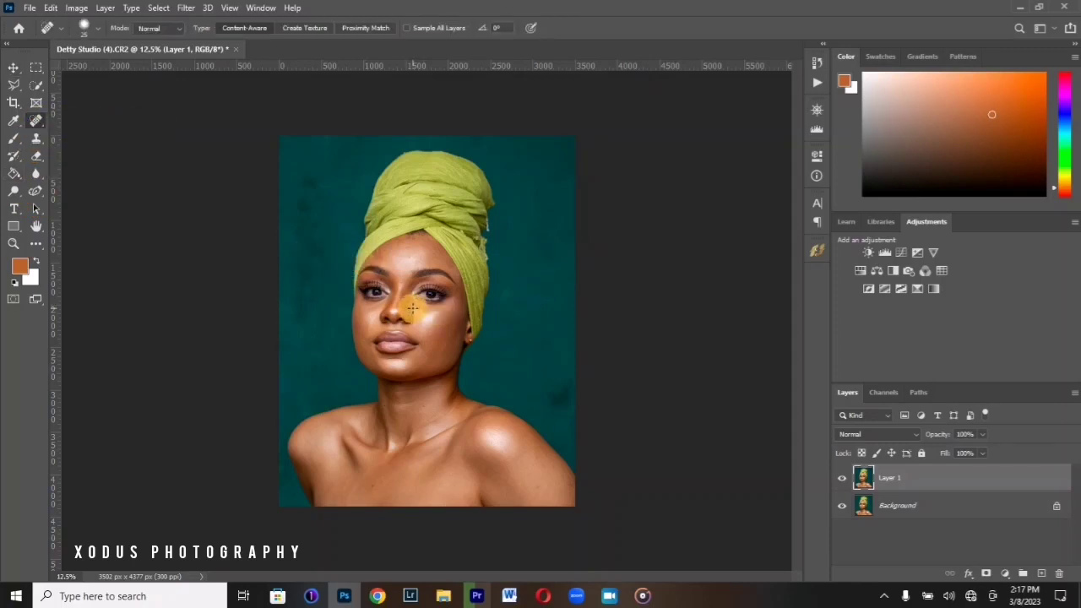
Step: Heal the blemishes on the earring-side cheek, temple and jaw with the Spot Healing Brush, enlarging it to size 40
key(ctrl+plus)
key(ctrl+plus)
key(ctrl+plus)
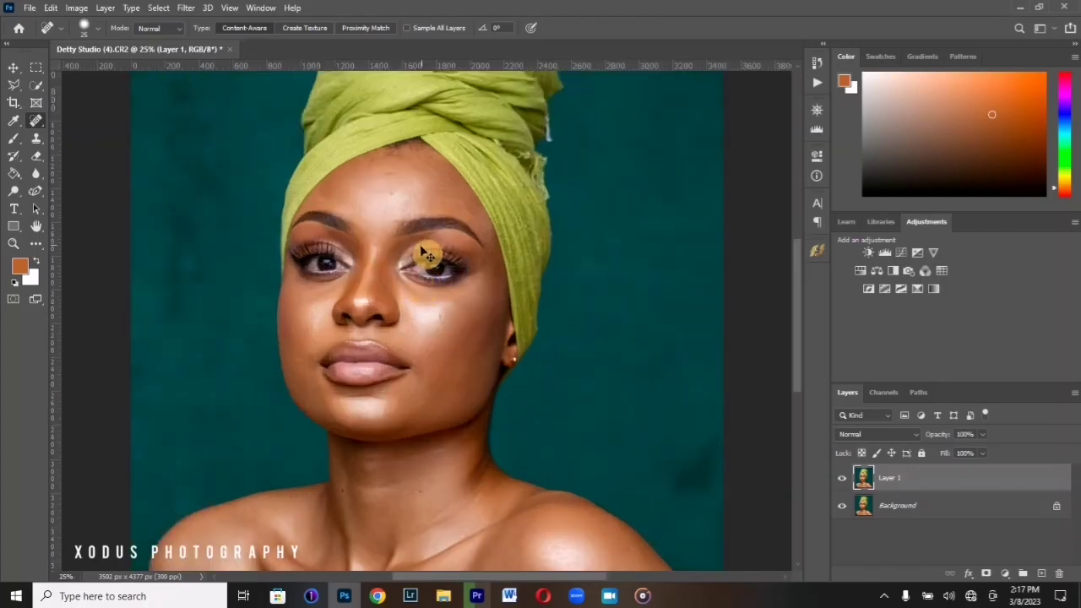
click(37, 121)
click(93, 119)
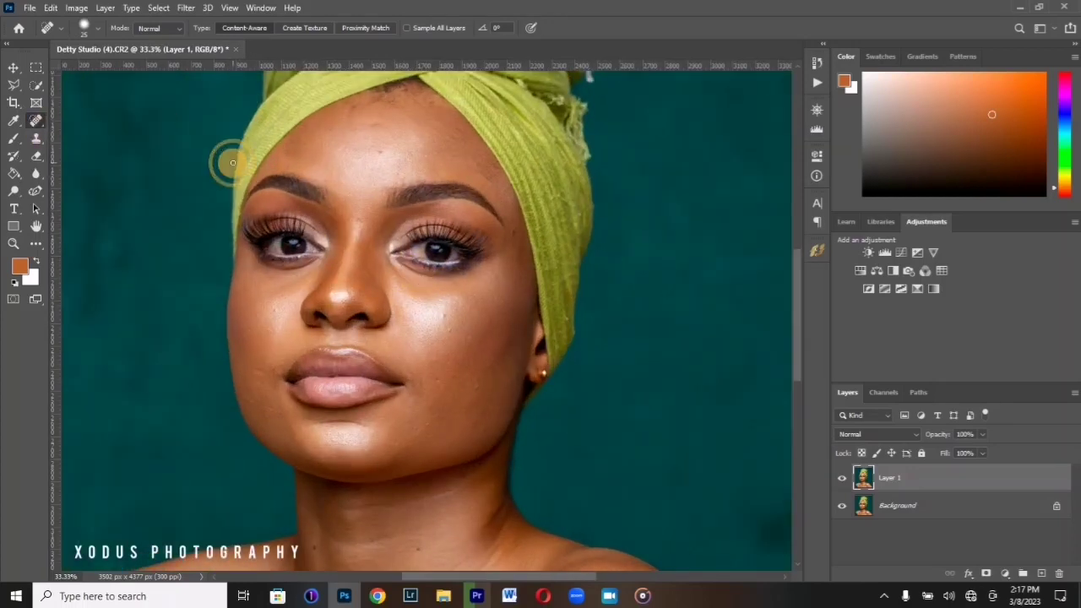
key(ctrl+plus)
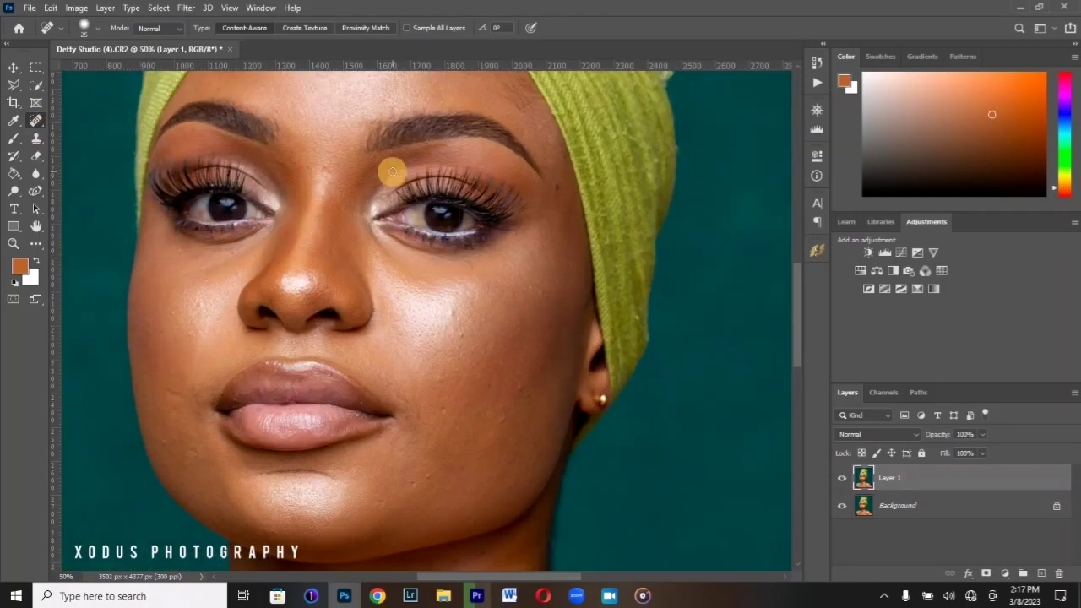
click(455, 313)
click(441, 376)
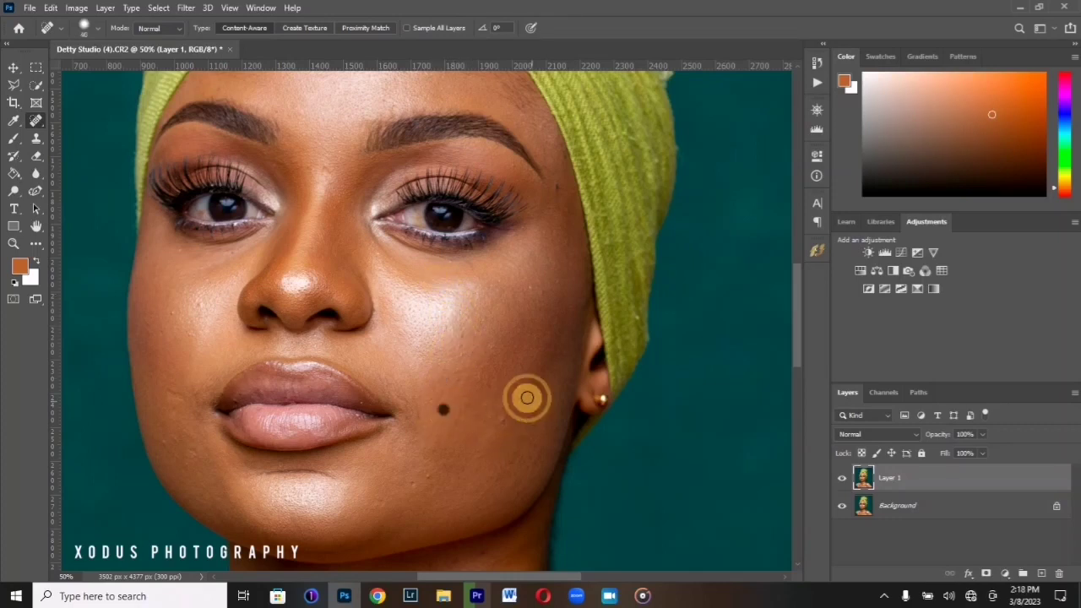
click(557, 186)
click(536, 289)
click(527, 286)
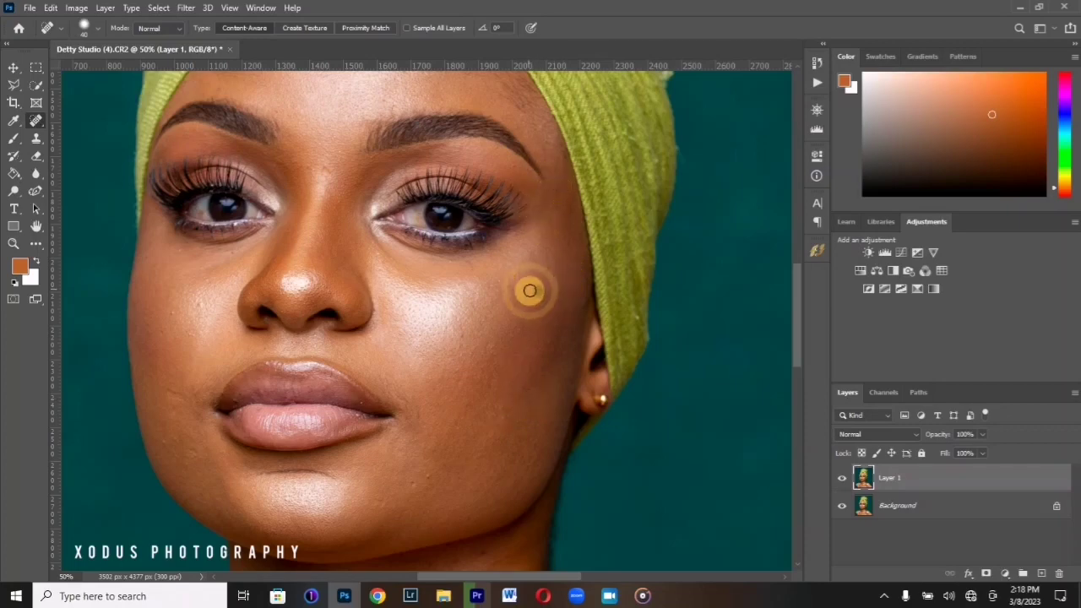
click(420, 487)
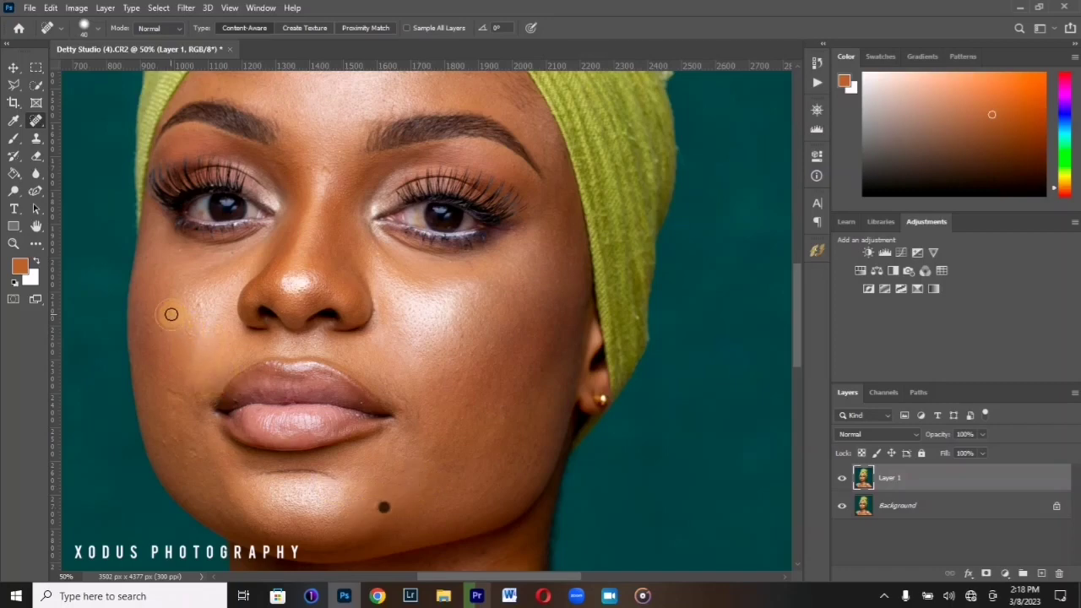
Step: Heal the small bumps on the cheek away from the earring and the spot on the forehead
click(203, 304)
click(188, 336)
click(169, 468)
click(175, 427)
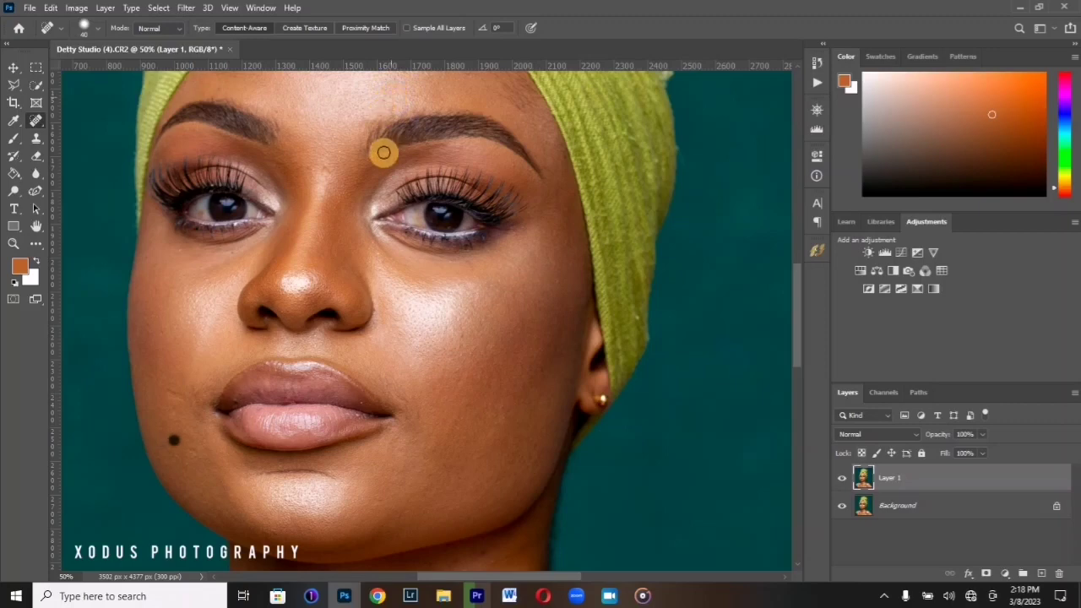
scroll(800, 331, up, 2)
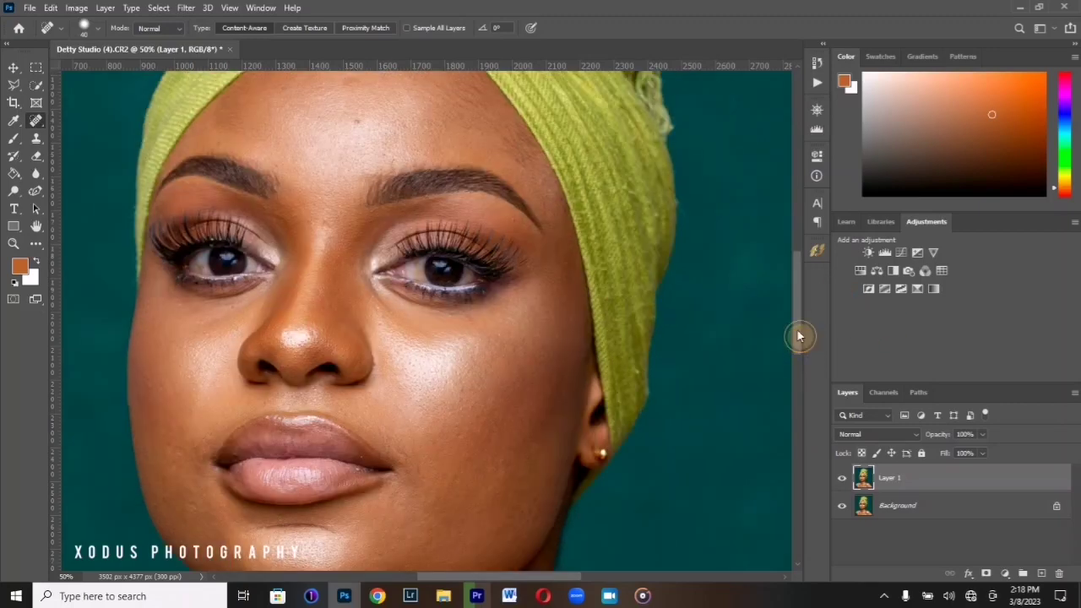
scroll(799, 336, up, 1)
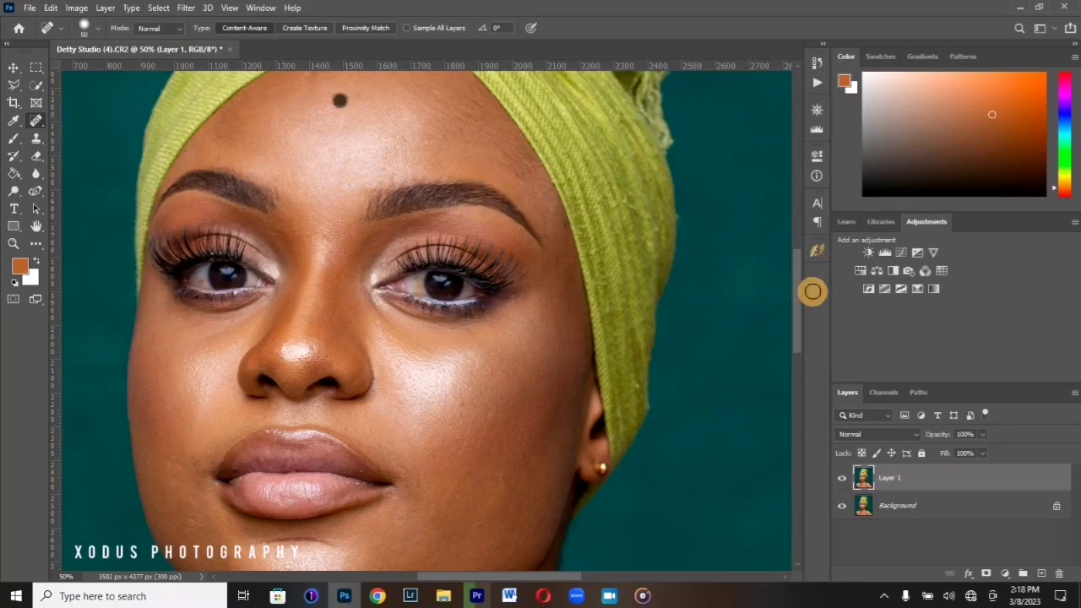
Step: Heal the moles and marks on the neck and under the jaw with the Spot Healing Brush at size 50
drag(799, 312, 755, 366)
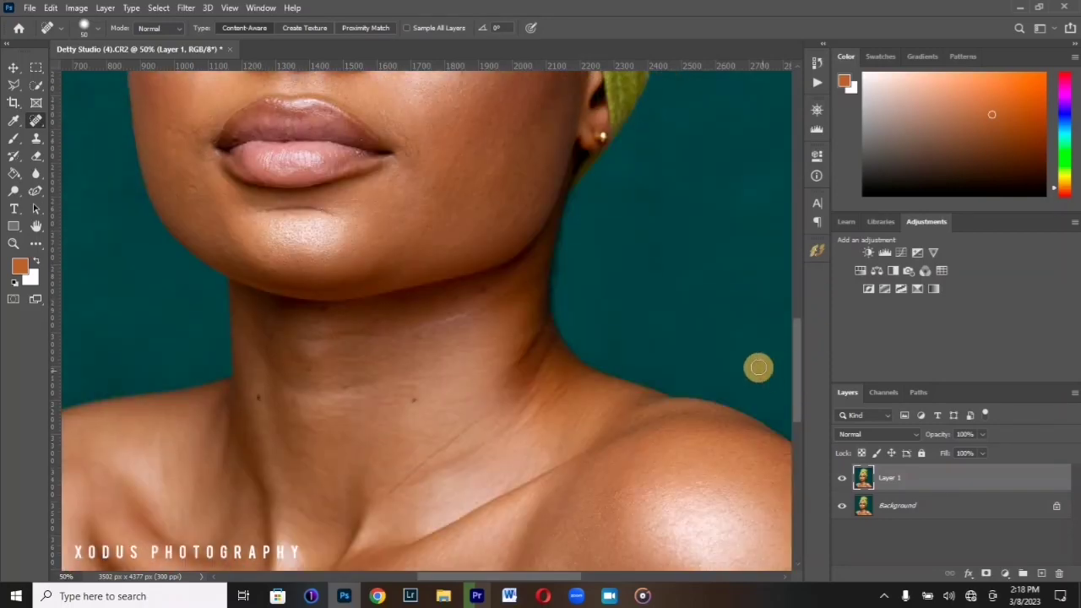
click(460, 299)
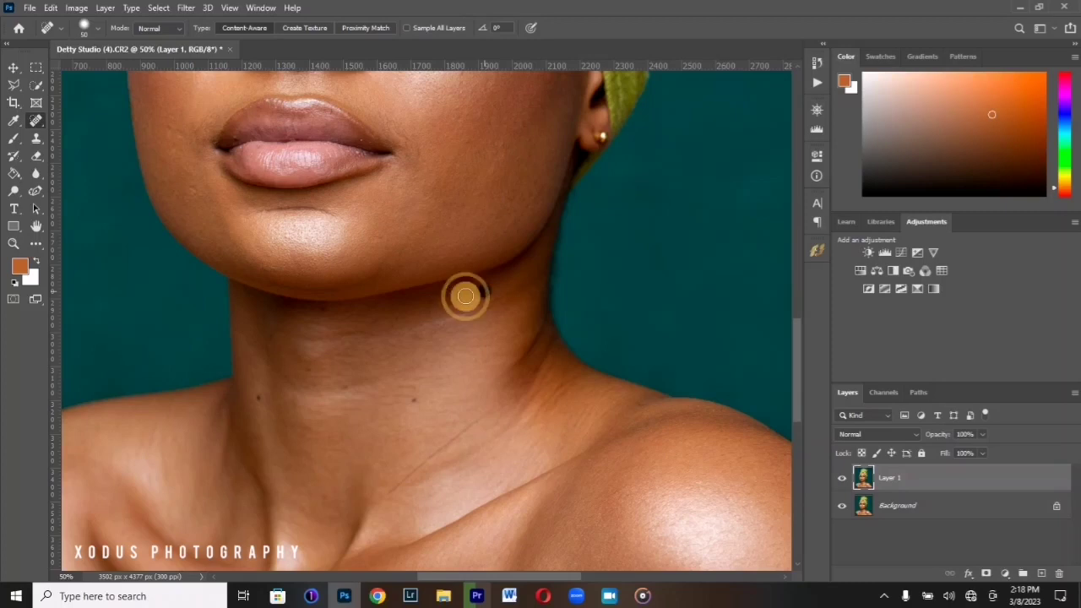
click(323, 313)
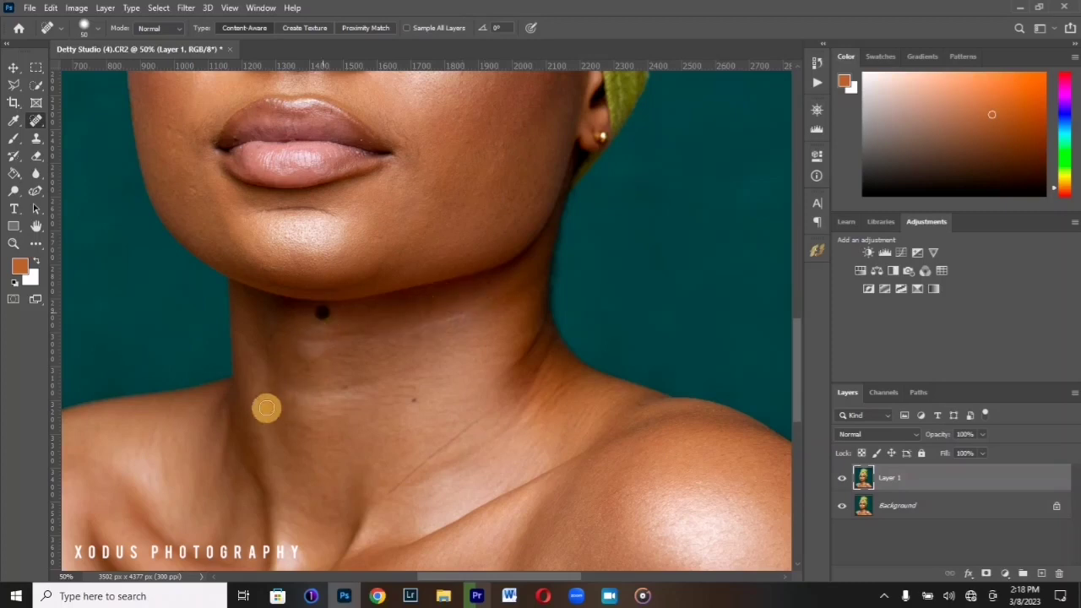
click(257, 397)
click(410, 398)
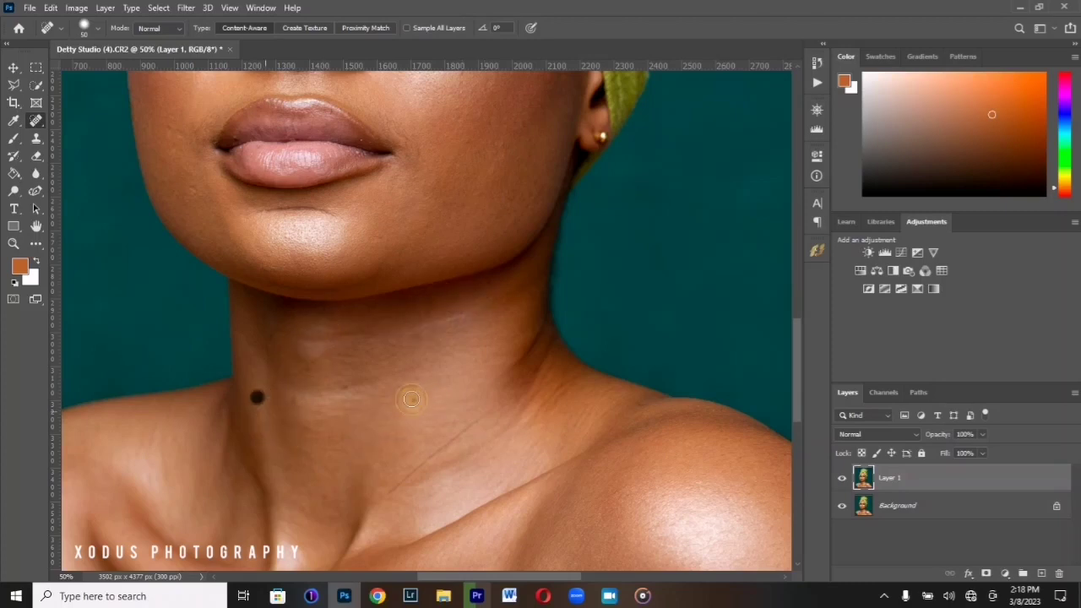
click(342, 383)
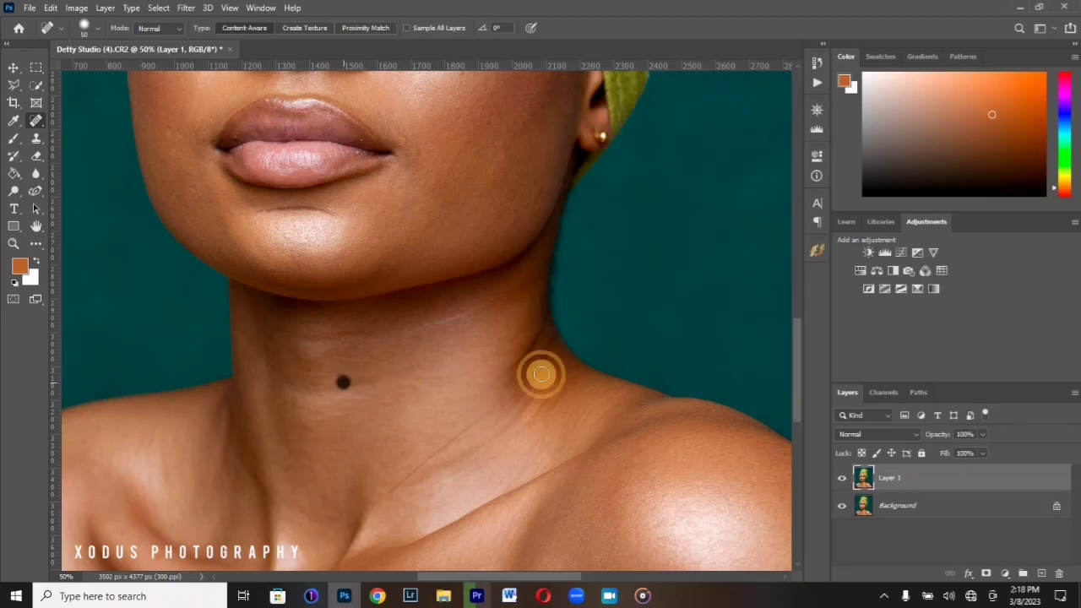
Step: Heal the mole on the chest and the blemishes around the shoulders with the Spot Healing Brush at size 90
drag(801, 371, 798, 402)
key(ctrl+minus)
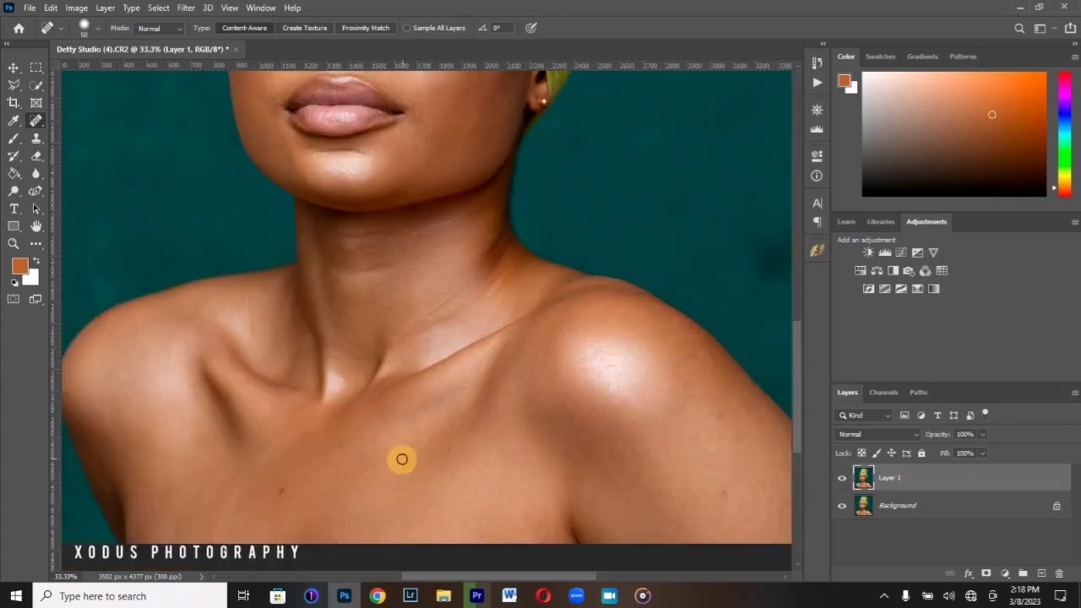
click(288, 490)
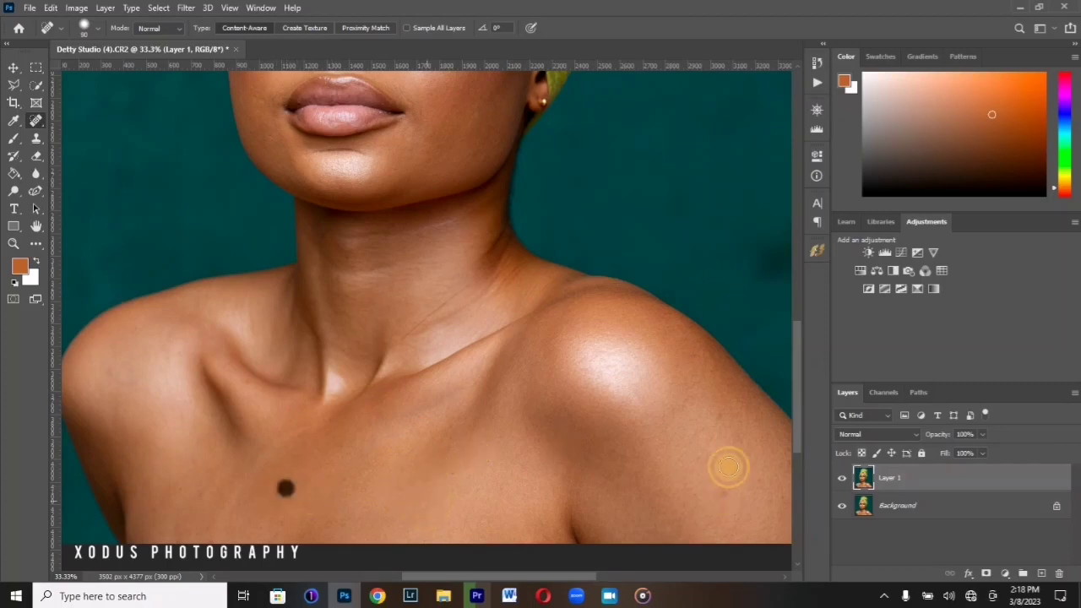
click(203, 426)
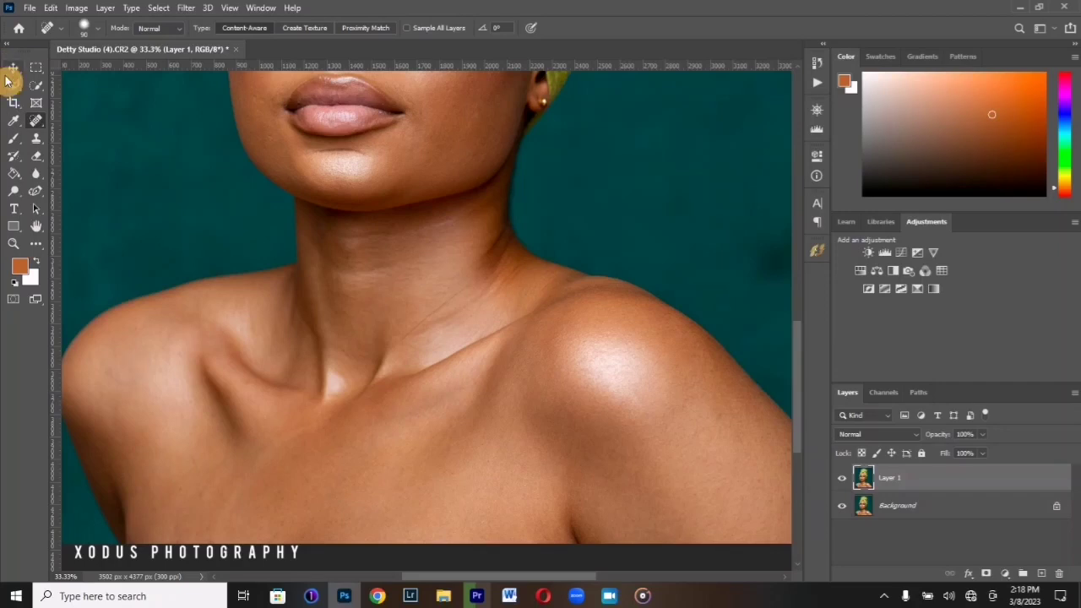
Step: Duplicate the retouched Layer 1 and rename the copy "lower"
key(ctrl+minus)
key(ctrl+minus)
click(13, 68)
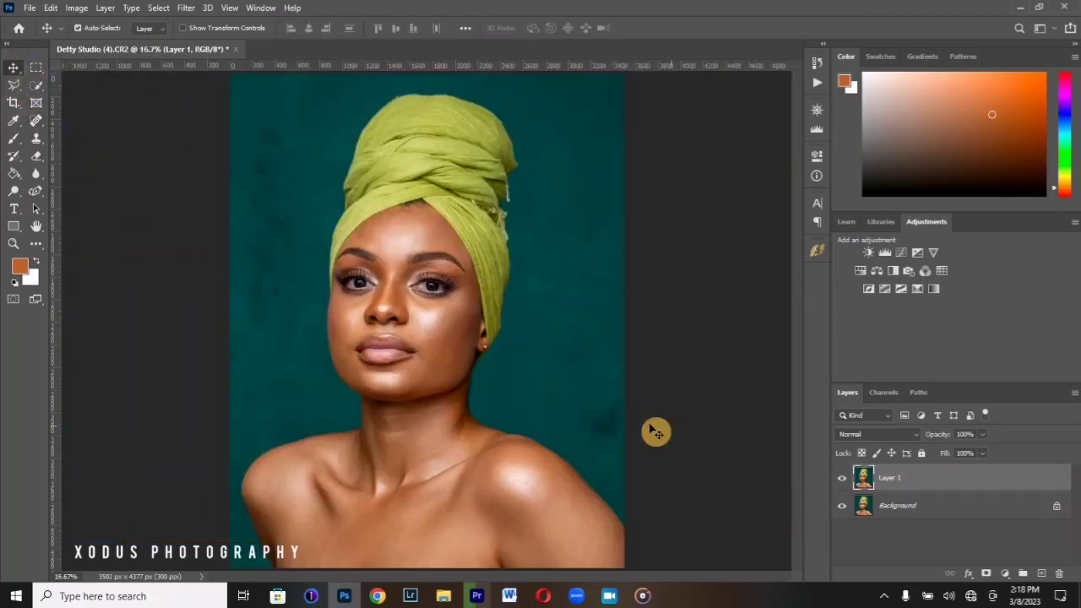
key(ctrl+j)
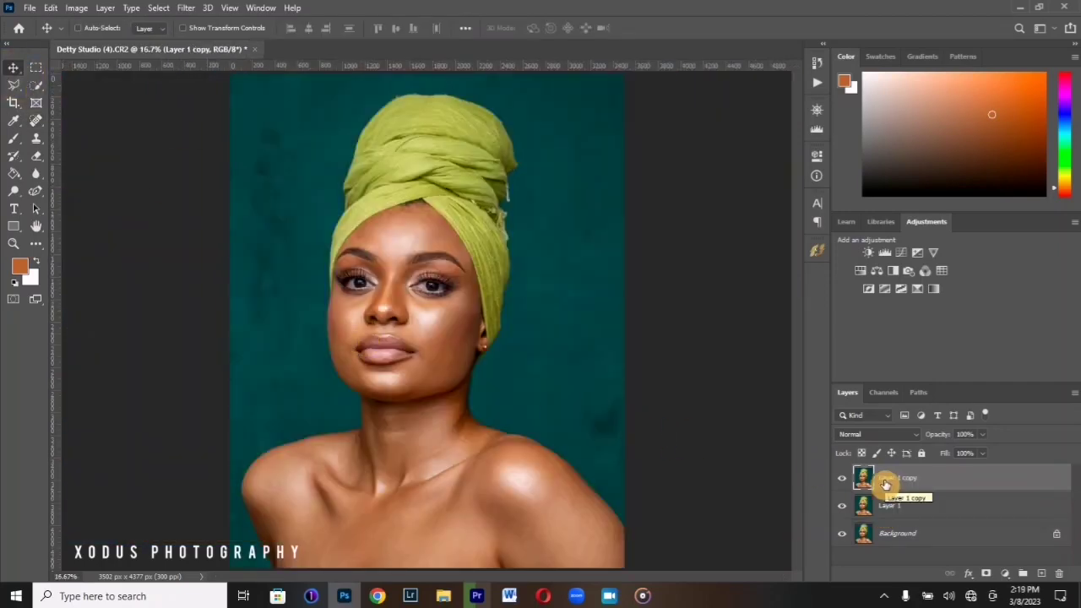
double_click(890, 480)
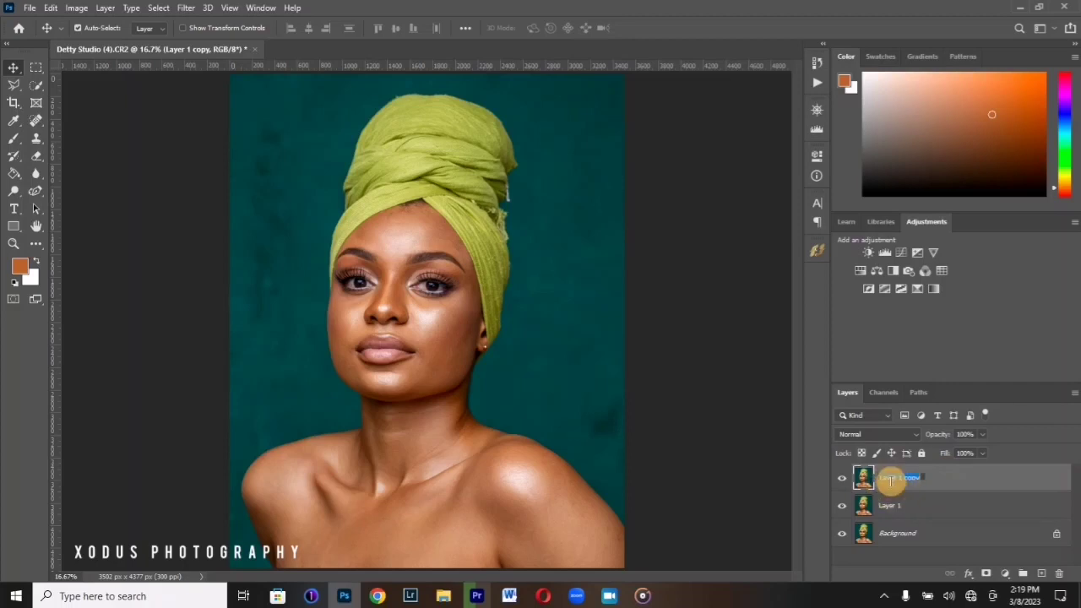
text(lower)
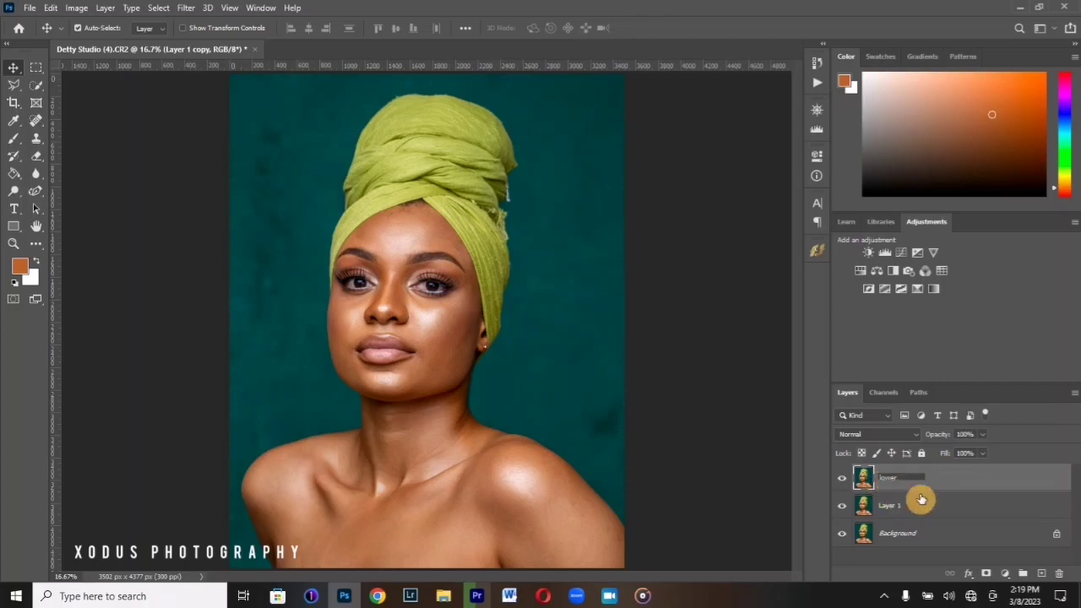
click(942, 481)
Step: Duplicate the lower layer, name the copy "higher", and group both layers together
key(ctrl+j)
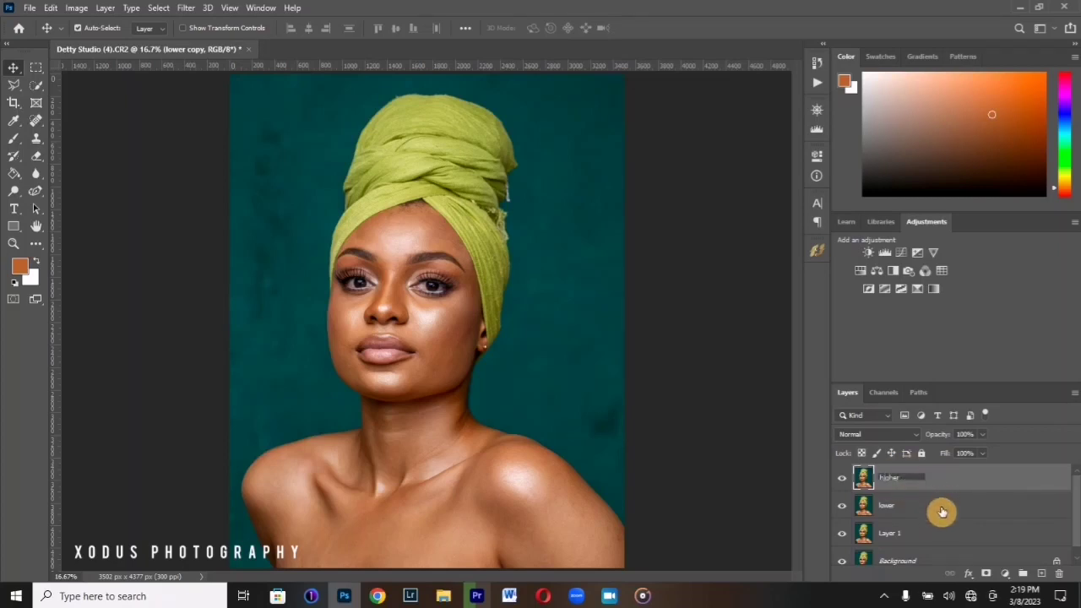
shift+click(941, 507)
key(ctrl+g)
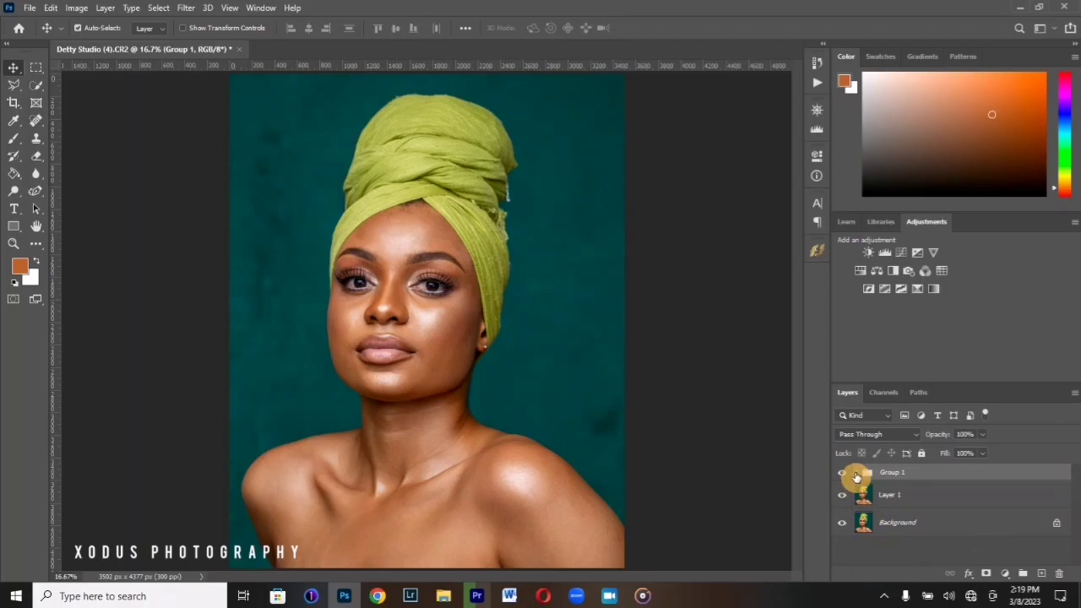
Step: Hide the higher layer and apply a Gaussian Blur with a radius of about 8 pixels to the lower layer
click(857, 475)
click(898, 521)
click(842, 494)
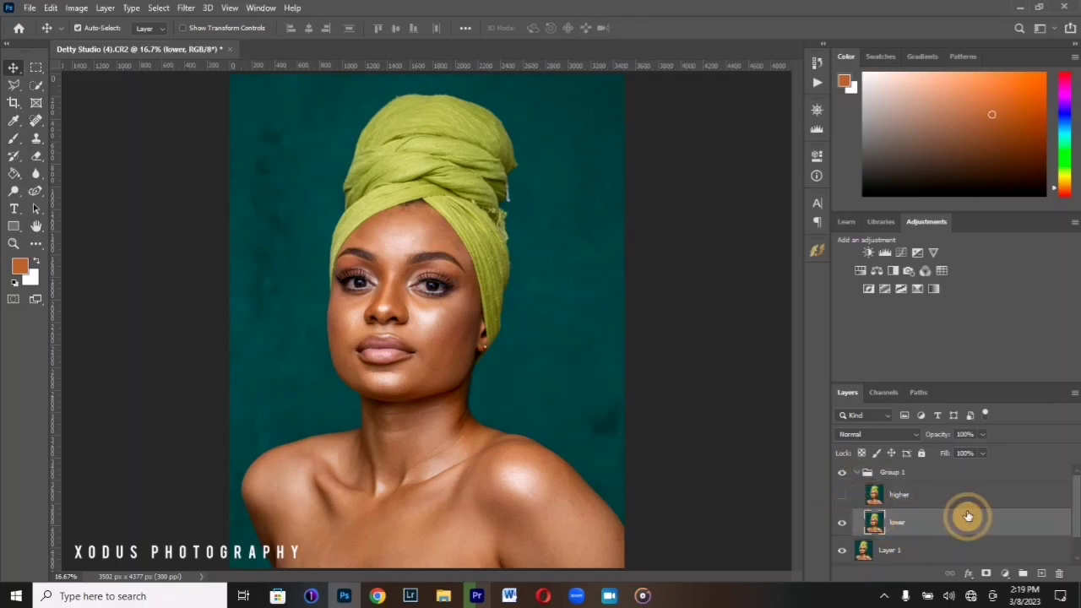
click(189, 8)
mouse_move(284, 161)
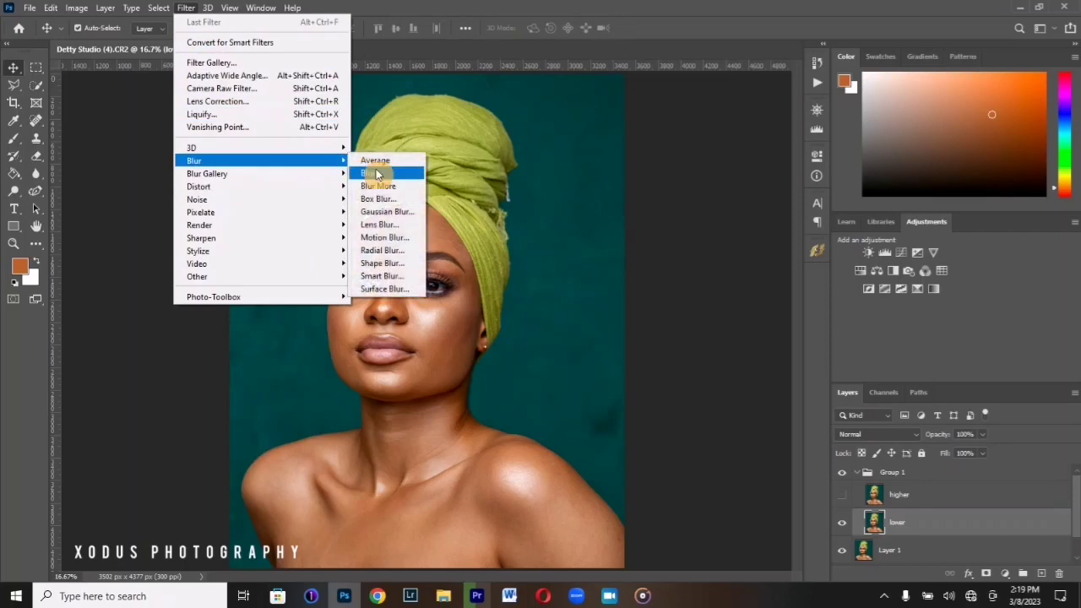
click(397, 212)
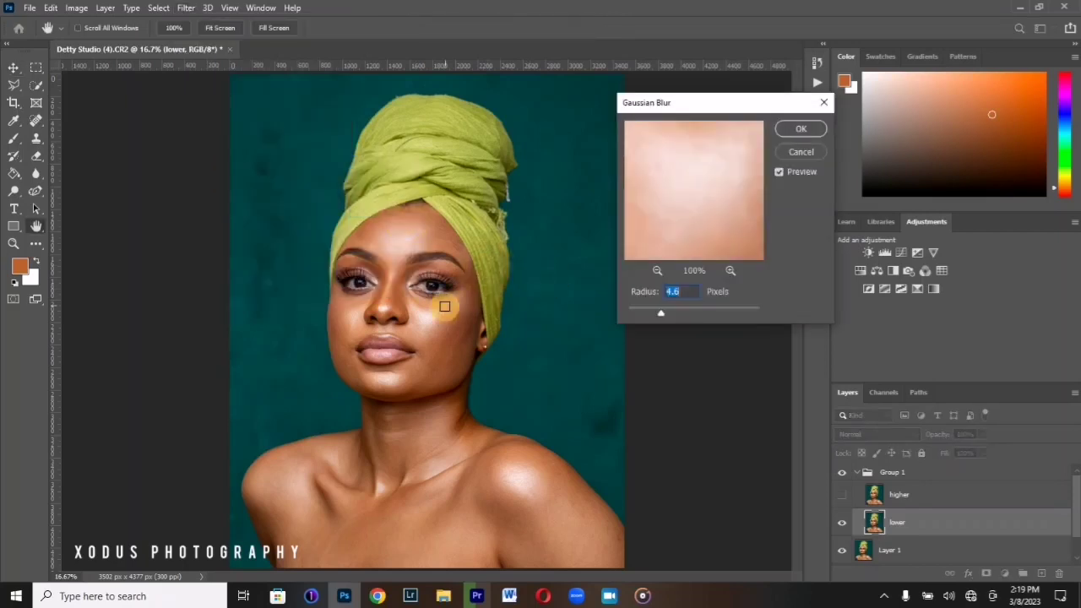
click(442, 273)
click(438, 333)
click(390, 309)
click(464, 334)
mouse_move(668, 315)
mouse_down()
mouse_move(683, 318)
mouse_move(669, 311)
mouse_up()
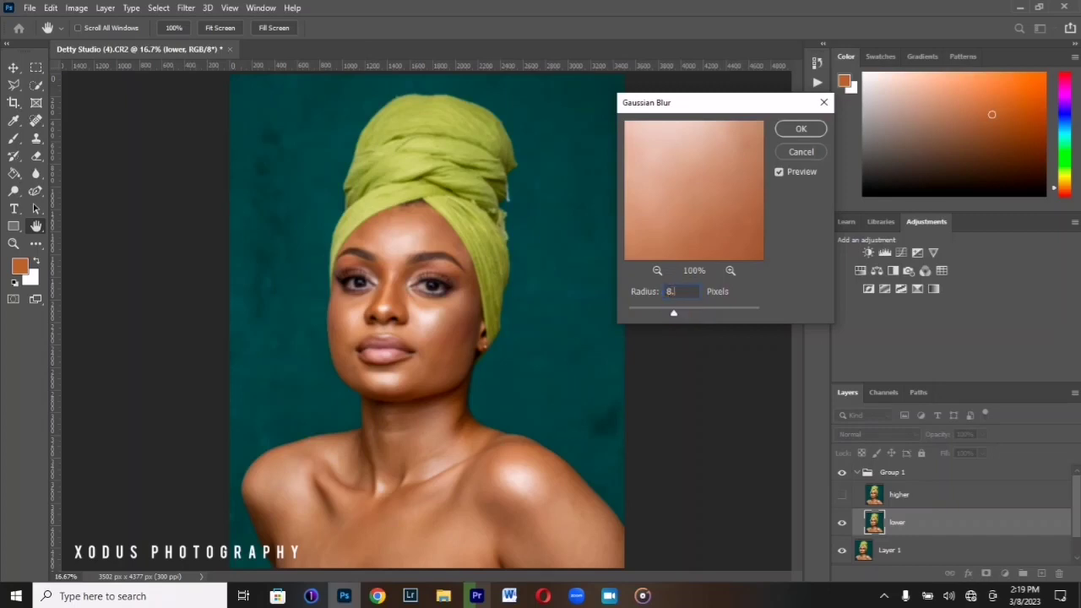
click(799, 131)
Step: Show the higher layer and apply the lower layer to it with Apply Image, using Subtract blending, scale 2 and offset 128
click(841, 495)
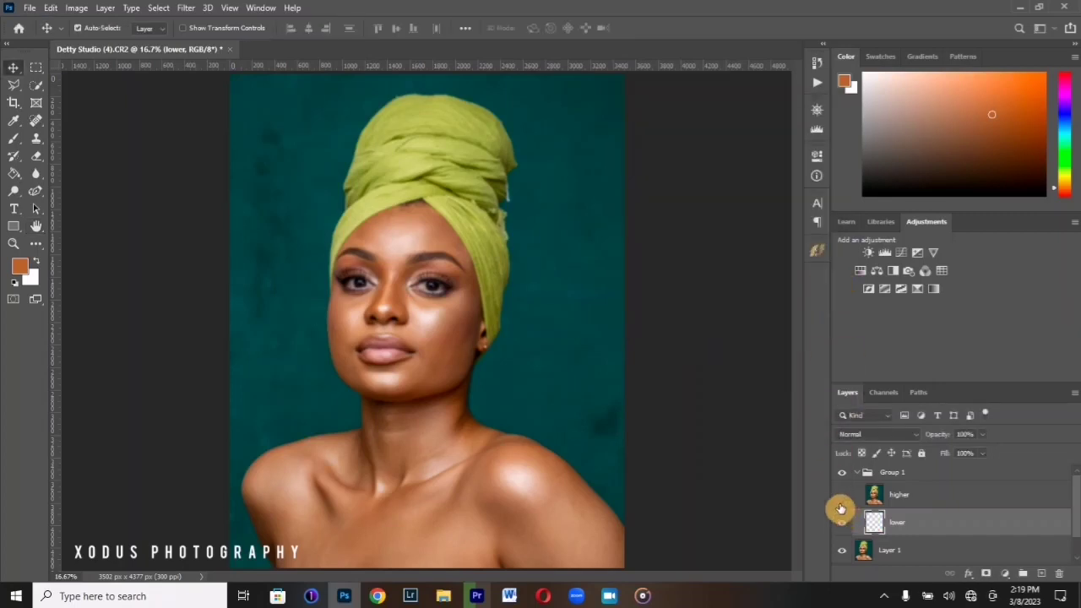
click(899, 498)
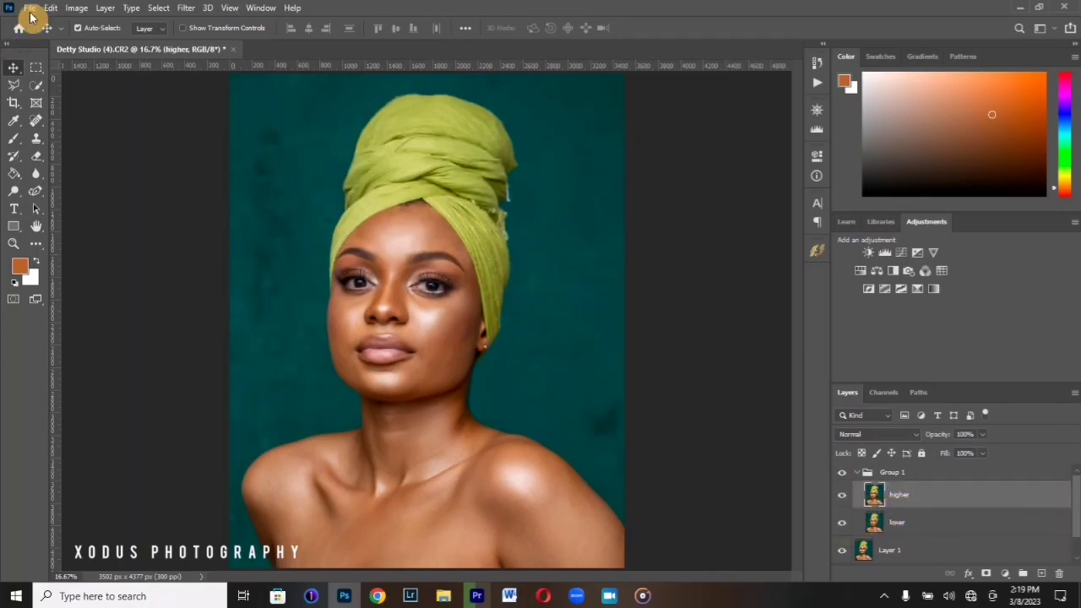
click(77, 8)
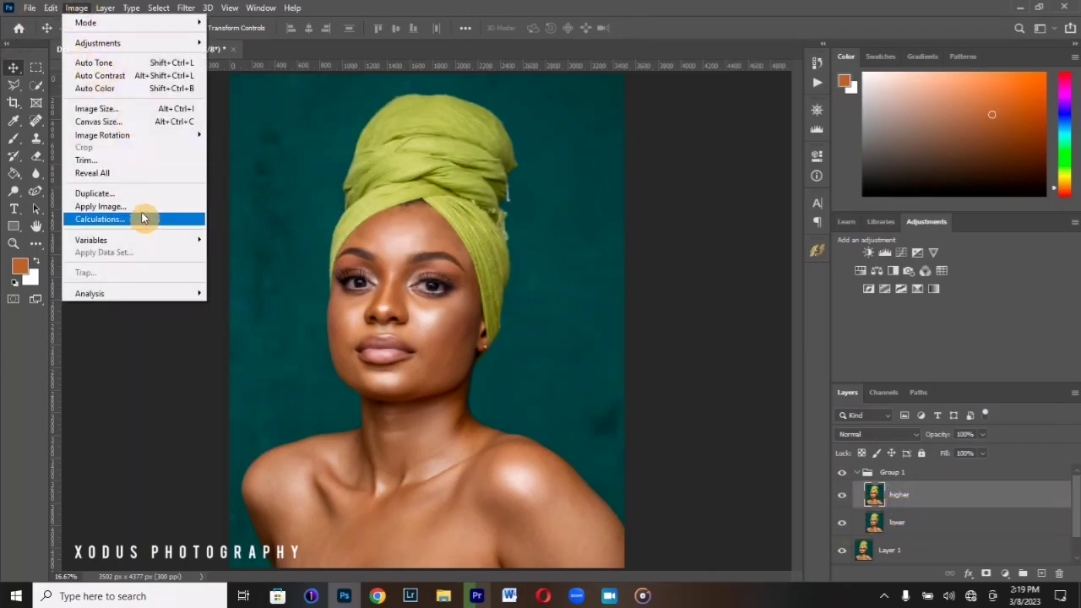
click(140, 207)
click(500, 163)
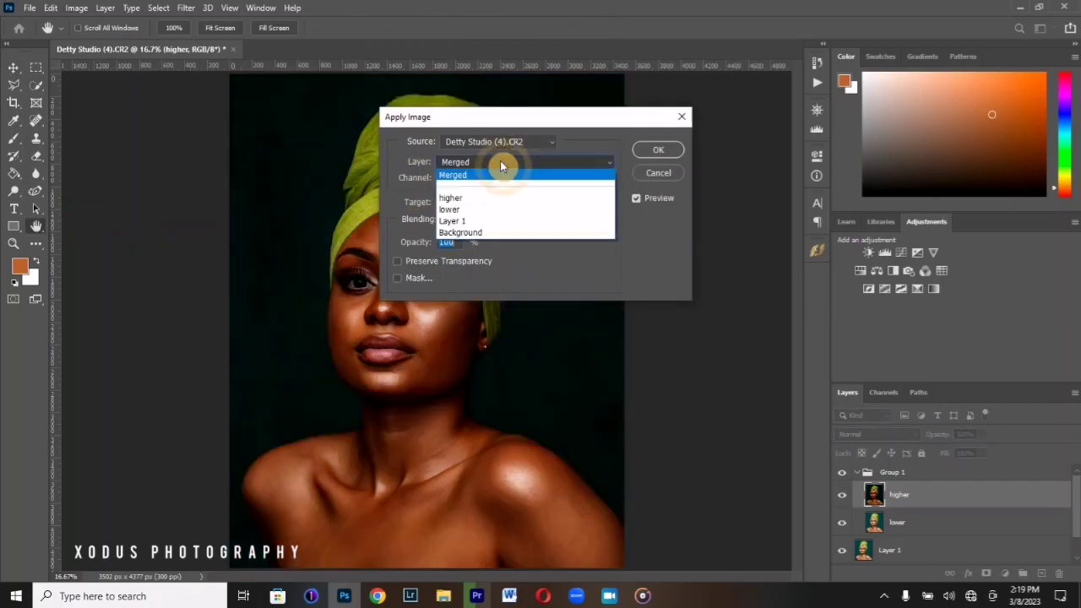
click(478, 207)
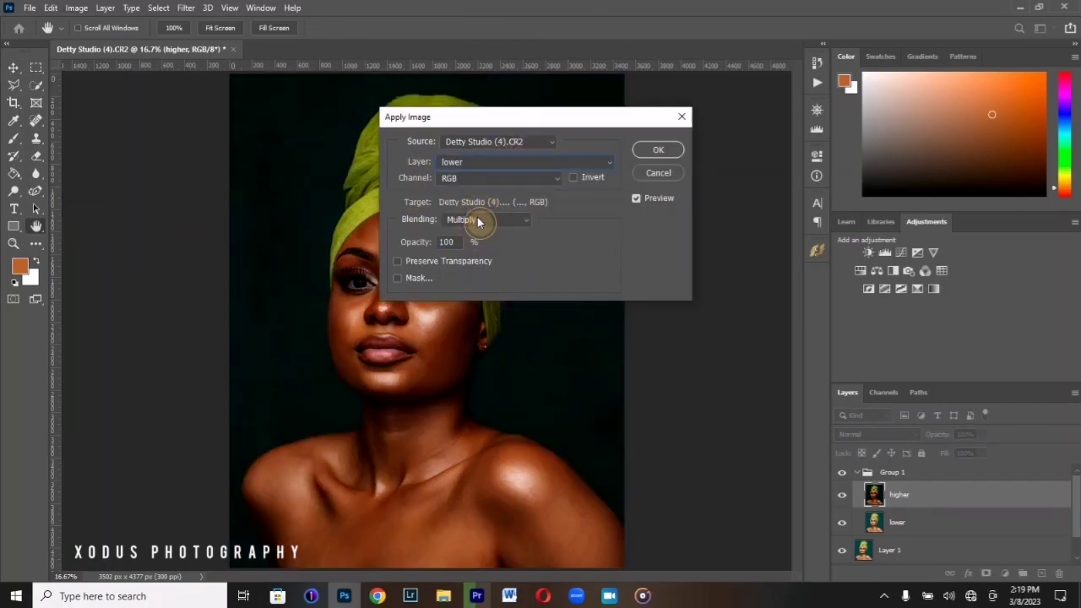
click(478, 221)
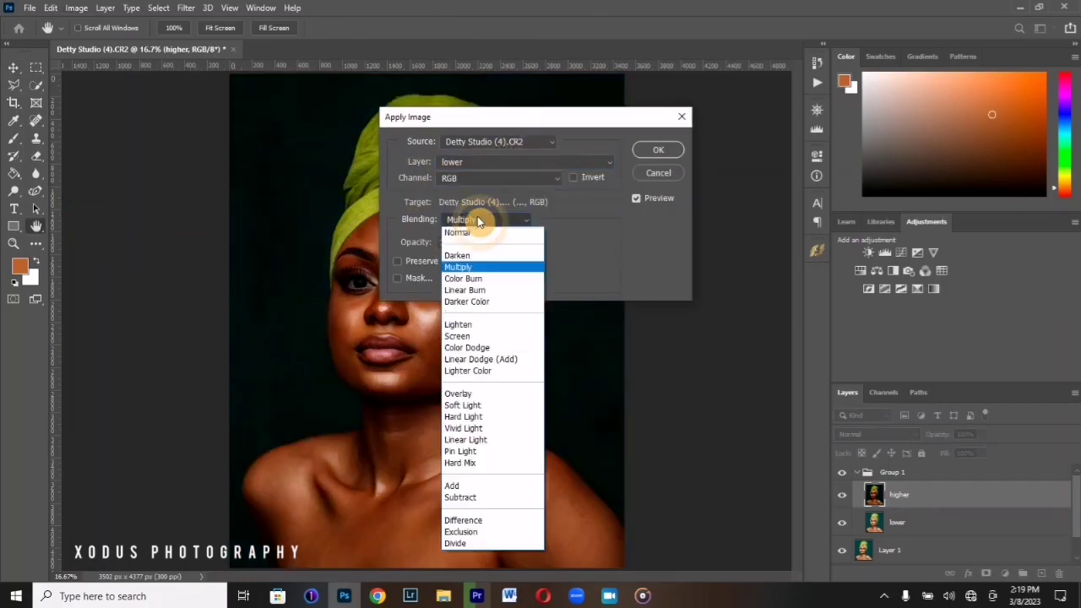
click(475, 499)
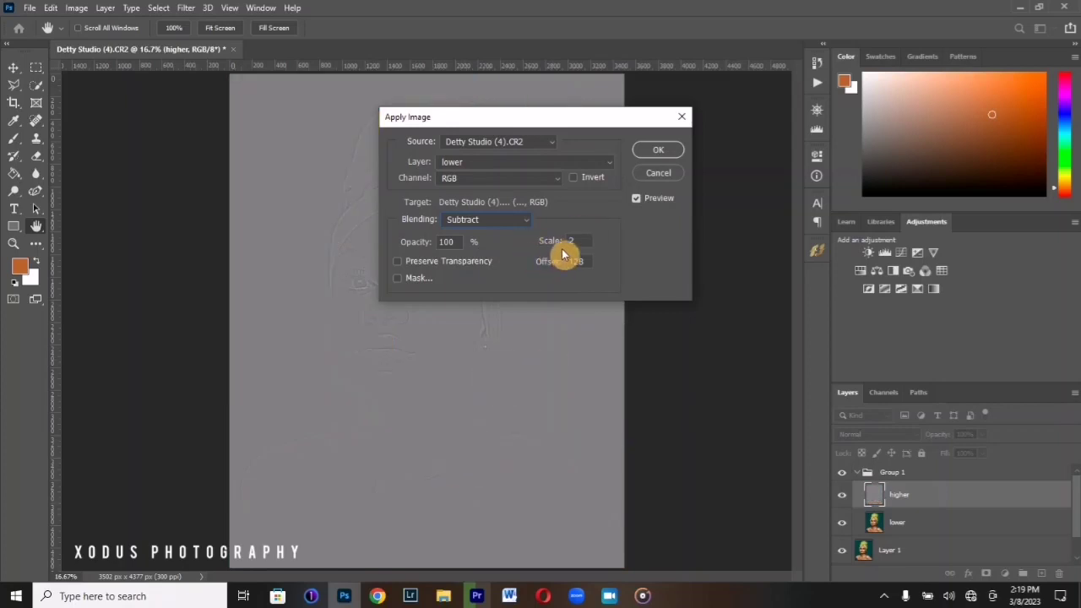
click(657, 151)
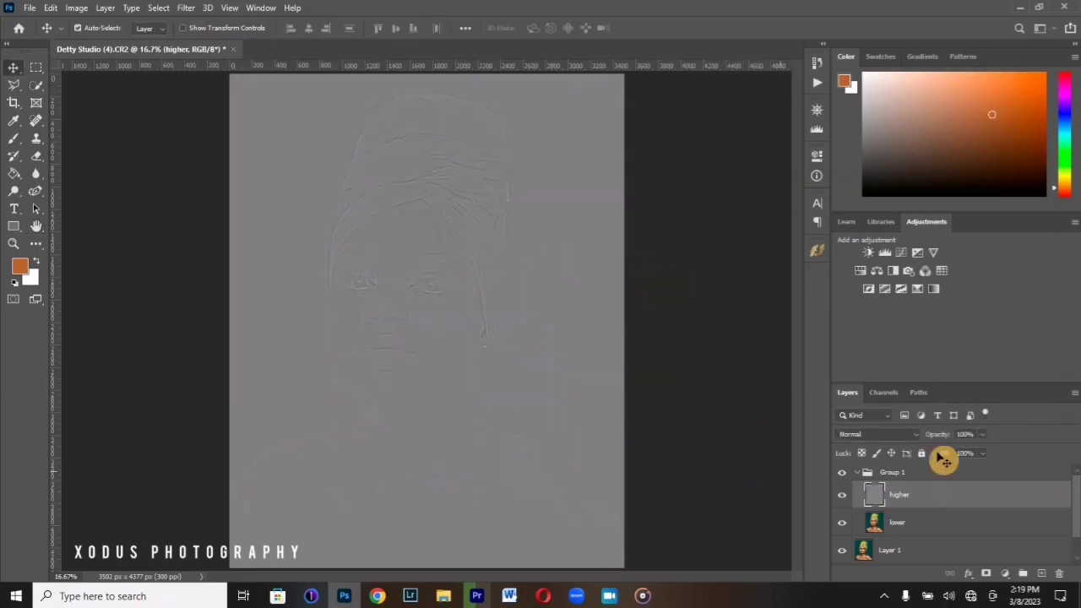
Step: Set the higher layer's blend mode to Linear Light and hide that layer
click(858, 439)
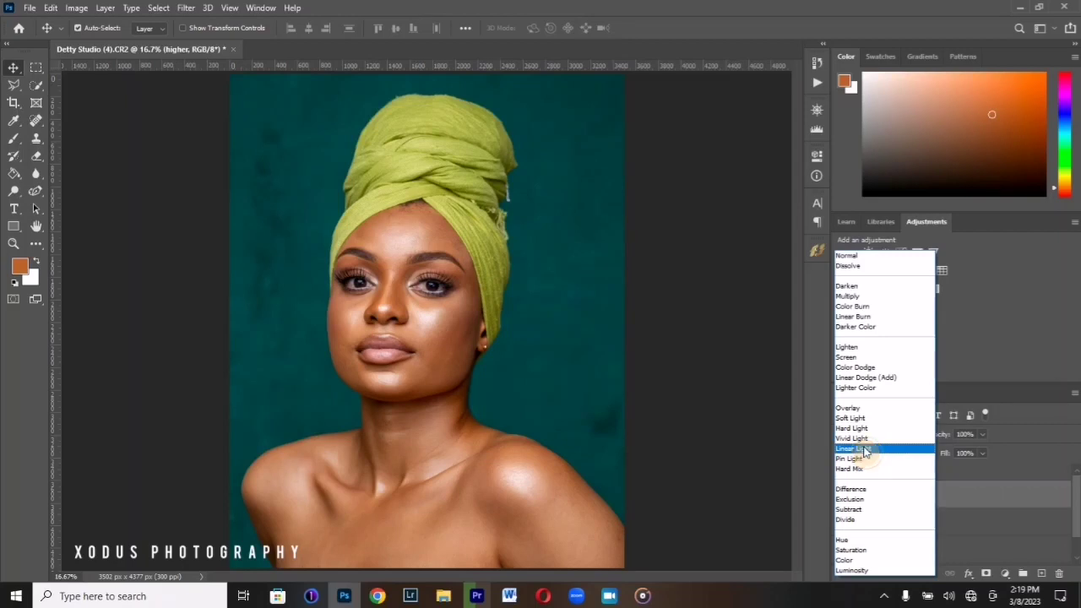
click(865, 451)
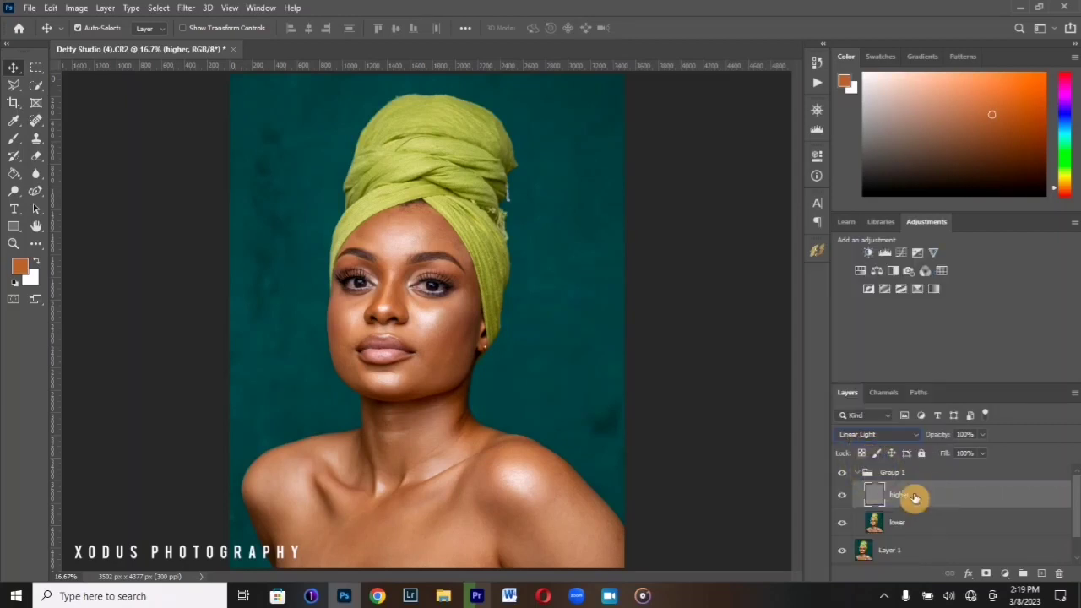
click(841, 501)
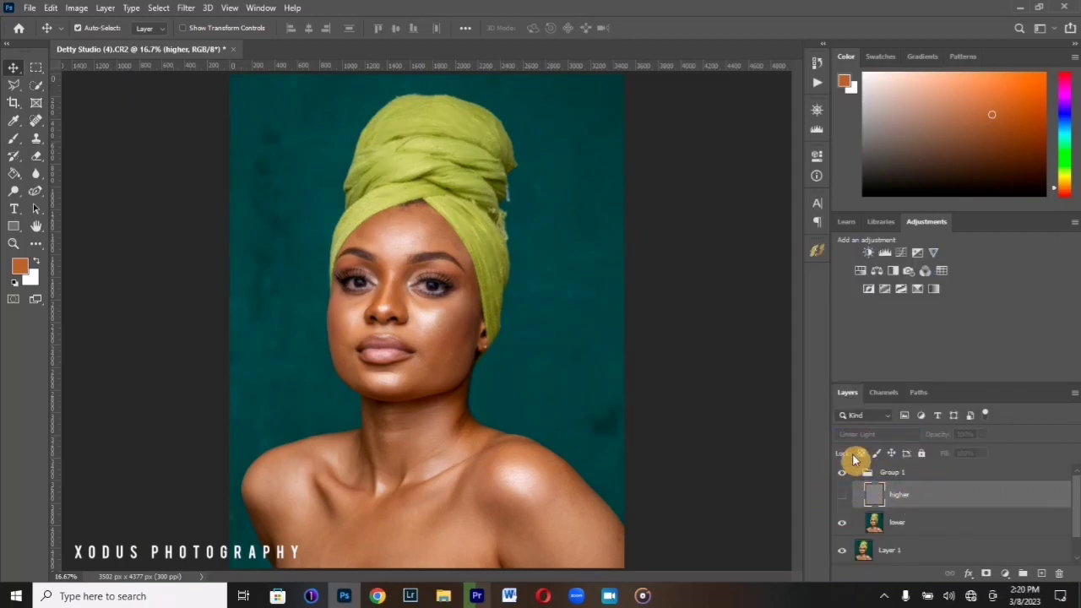
Step: Smooth the middle of the forehead on the lower layer with the Mixer Brush at size 200
click(904, 522)
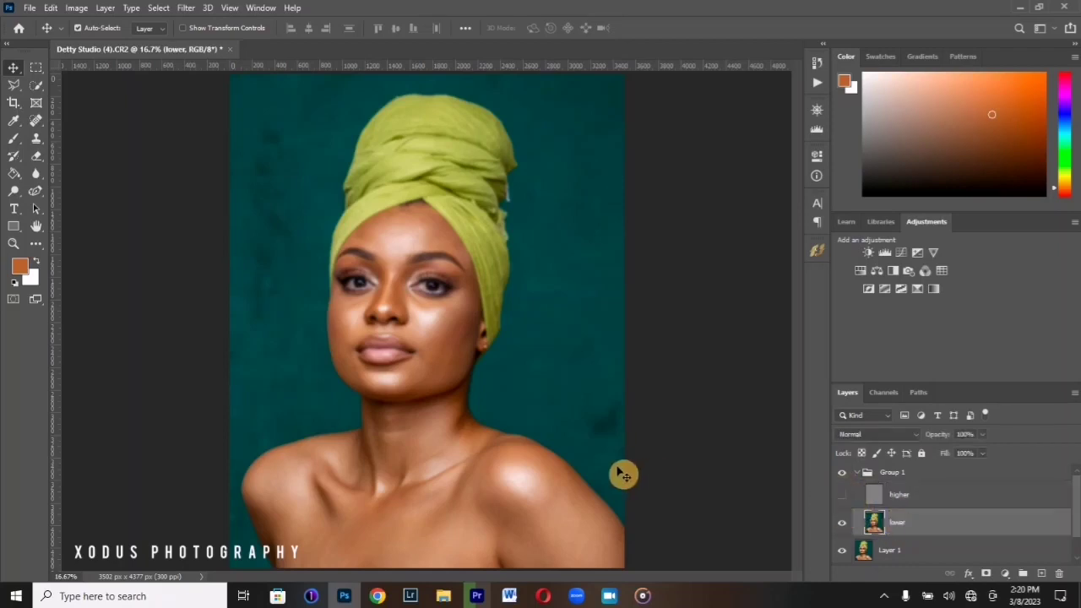
click(14, 144)
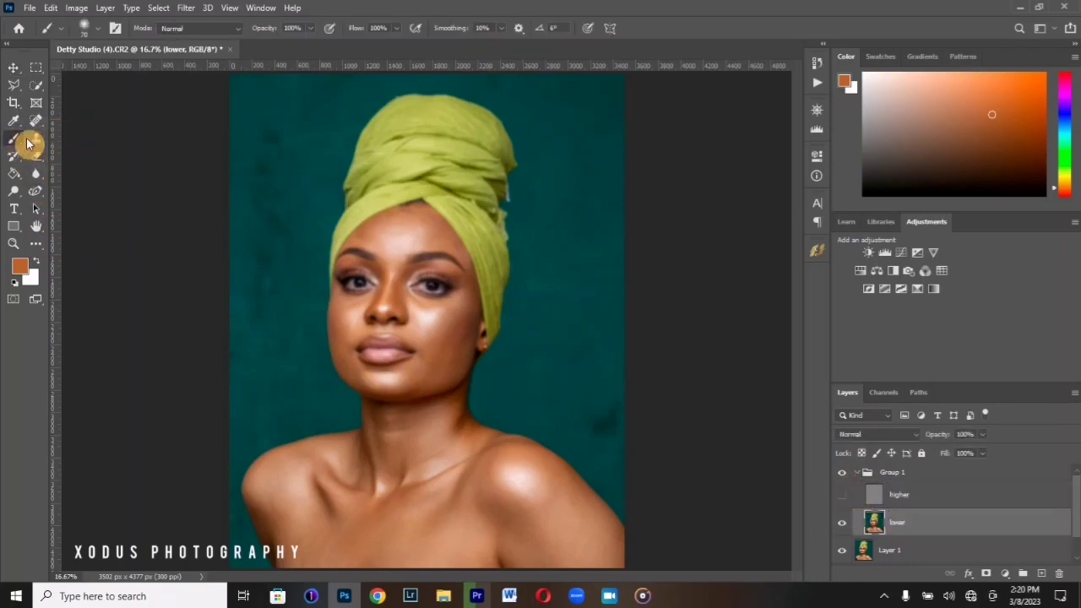
right_click(10, 145)
click(66, 177)
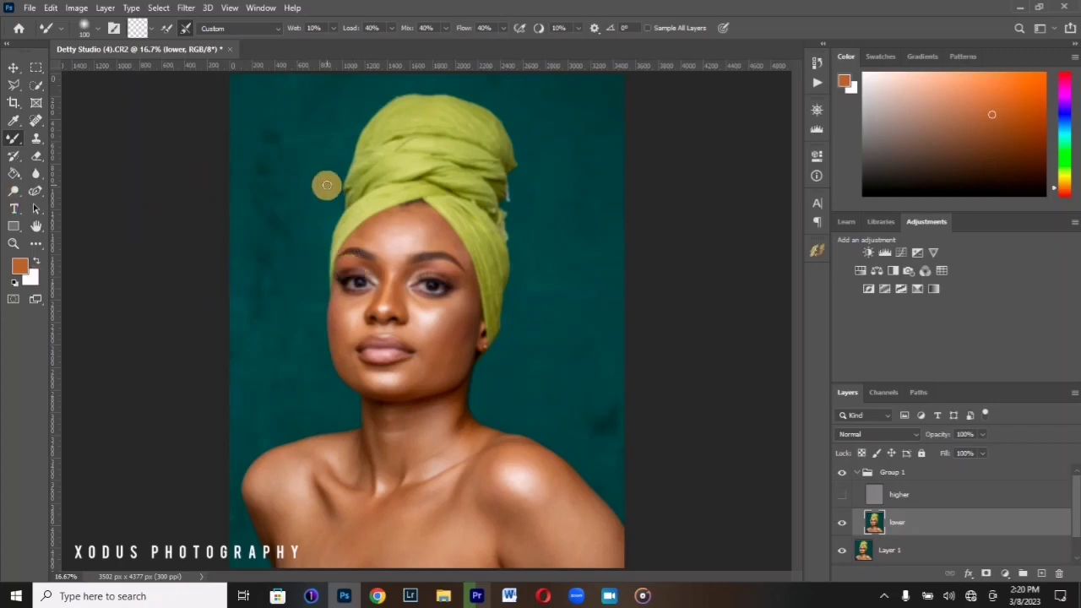
scroll(325, 188, up, 3)
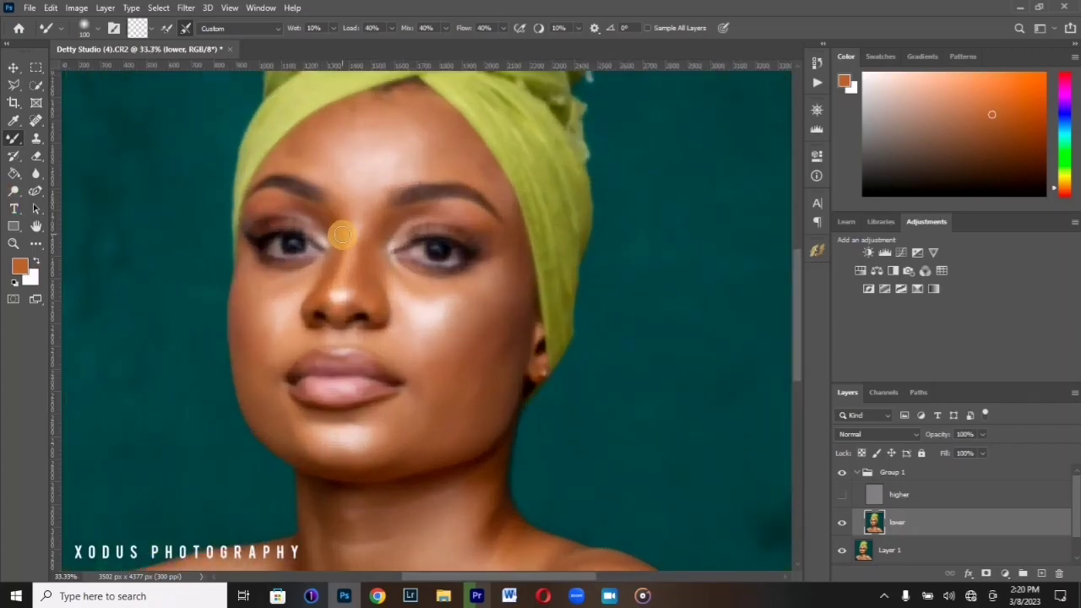
key(])
key(])
key(])
key(])
mouse_move(396, 128)
mouse_down()
mouse_move(415, 128)
mouse_move(418, 152)
mouse_move(396, 165)
mouse_move(364, 138)
mouse_move(391, 132)
mouse_move(353, 146)
mouse_move(352, 176)
mouse_up()
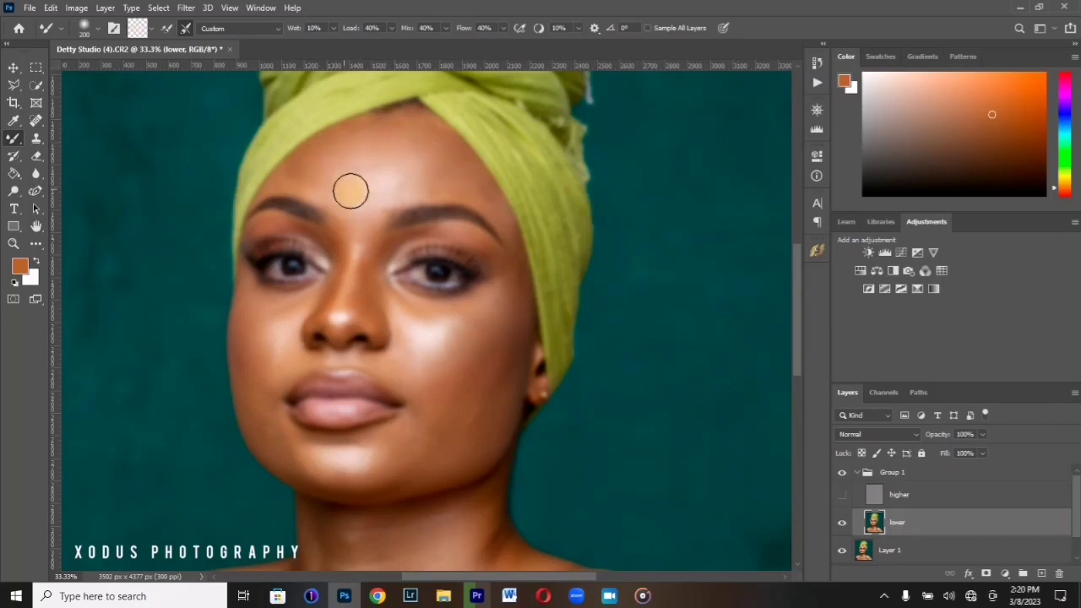
mouse_move(435, 150)
mouse_down()
mouse_move(391, 180)
mouse_move(417, 145)
mouse_move(409, 161)
mouse_move(438, 162)
mouse_move(427, 178)
mouse_move(434, 144)
mouse_up()
Step: Blend the left side of the forehead, from above the eyebrow up to the hairline, with a smaller Mixer Brush
key(bracketleft)
key(bracketleft)
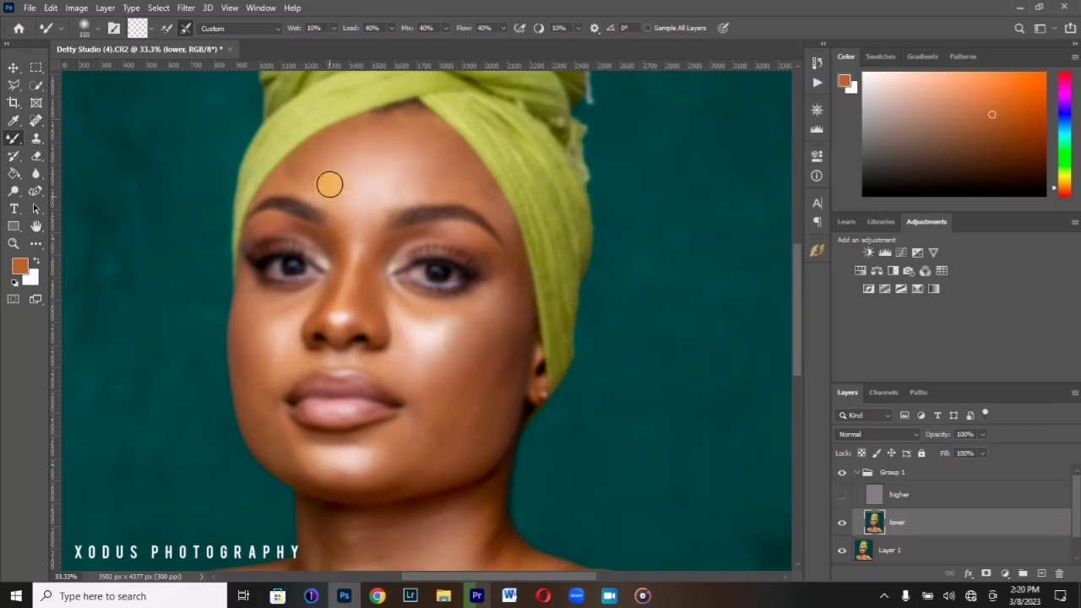
key(bracketleft)
drag(286, 176, 309, 194)
mouse_move(333, 161)
mouse_down()
mouse_move(355, 145)
mouse_move(306, 155)
mouse_move(411, 128)
mouse_move(385, 128)
mouse_up()
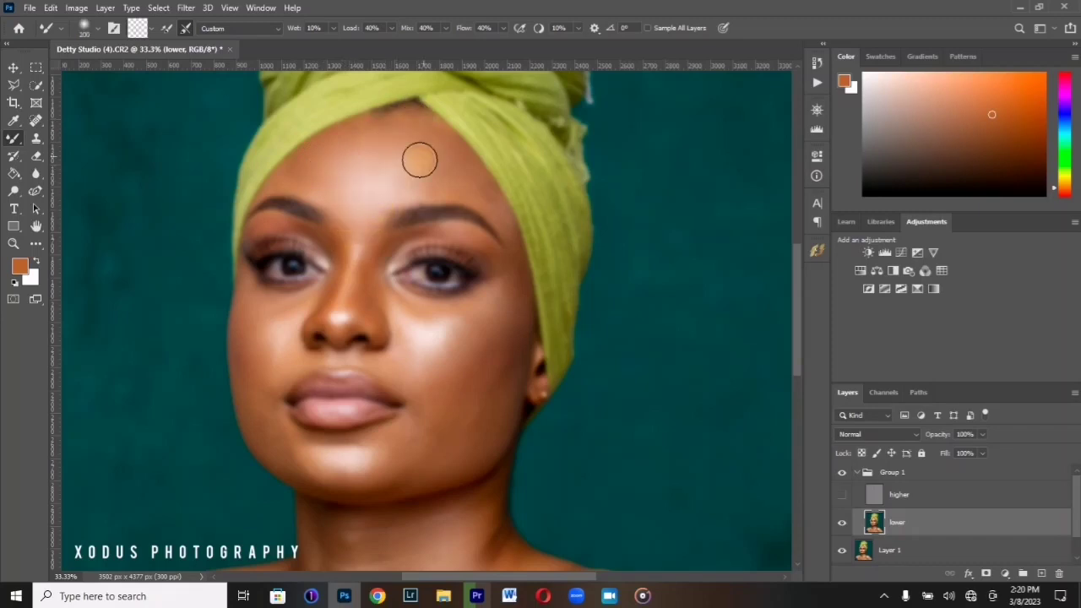
Step: Smooth the right side of the forehead at sizes 100 to 125, and blend across the forehead at size 250
key(bracketleft)
key(bracketleft)
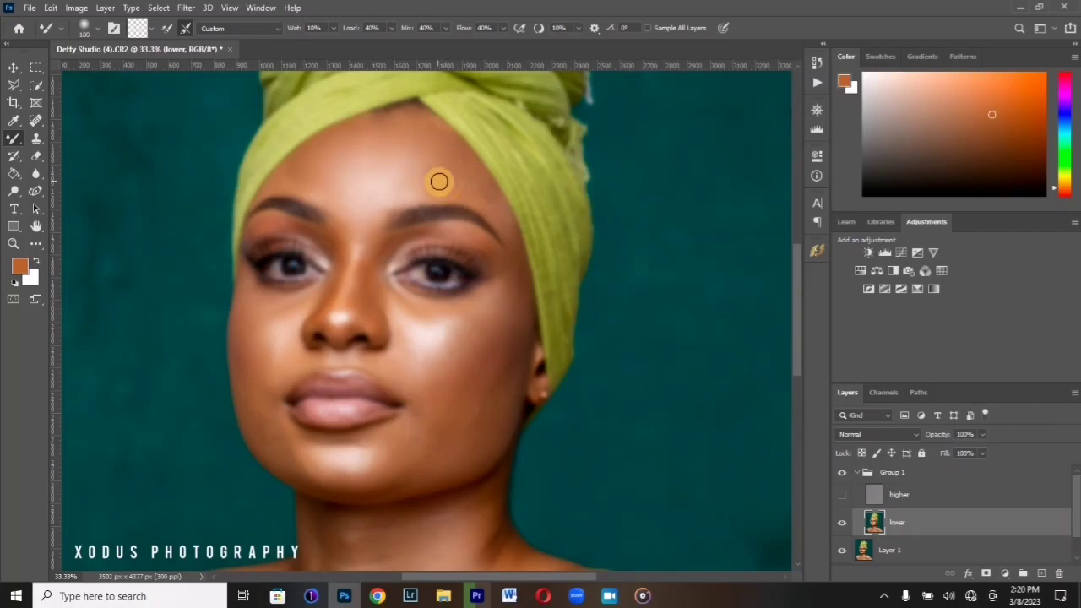
drag(410, 163, 427, 160)
key(bracketleft)
key(bracketleft)
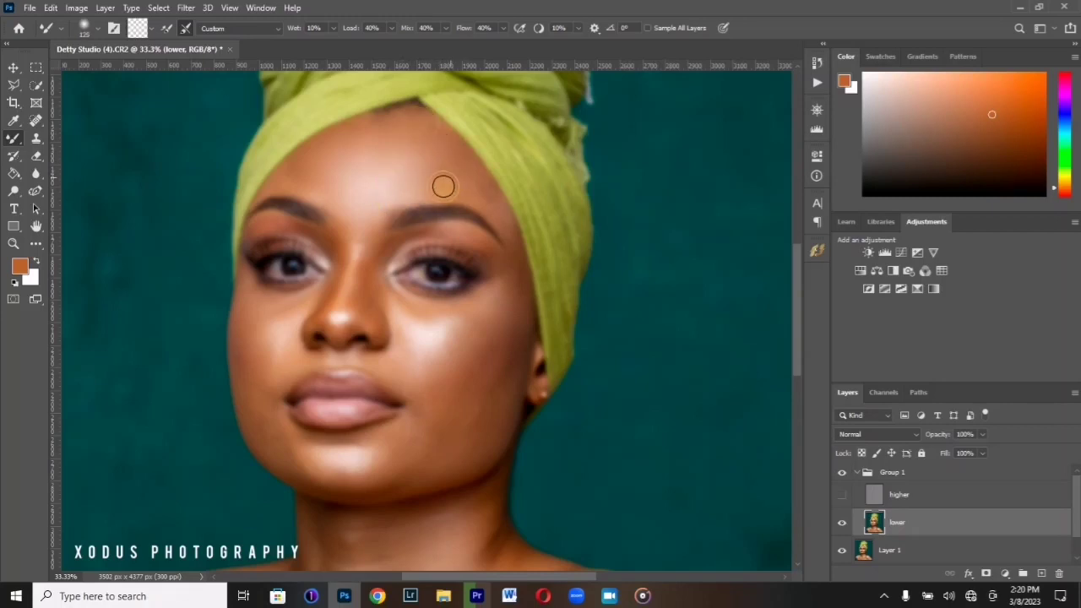
mouse_move(472, 196)
mouse_down()
mouse_move(481, 200)
mouse_move(445, 189)
mouse_up()
mouse_move(414, 154)
mouse_down()
mouse_move(392, 141)
mouse_move(370, 173)
mouse_move(347, 182)
mouse_move(342, 197)
mouse_move(360, 205)
mouse_move(385, 178)
mouse_move(332, 177)
mouse_up()
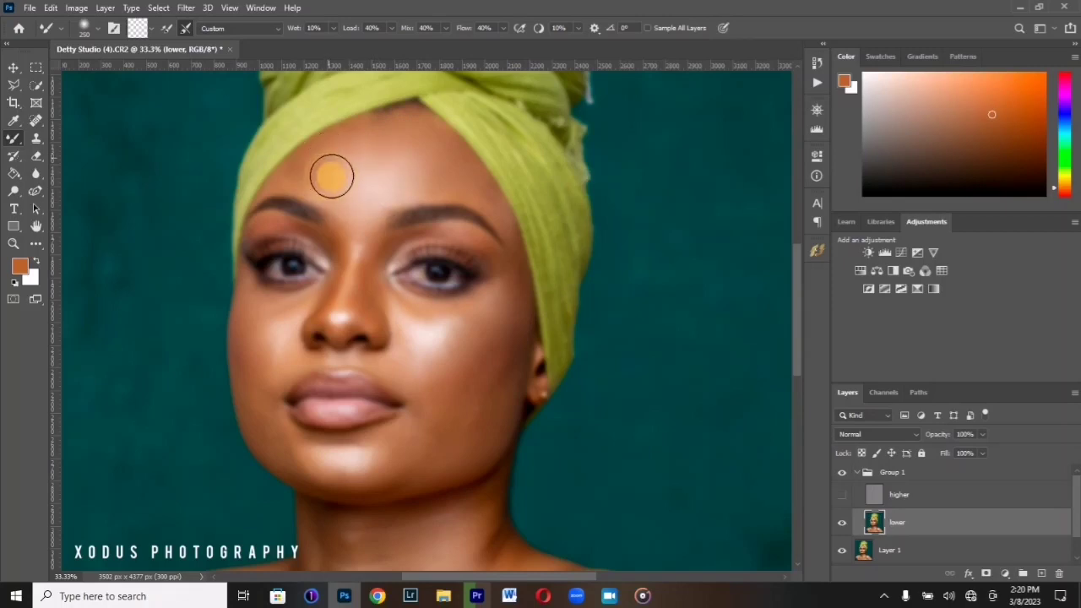
Step: Smooth the highlight and skin of the right cheek below the eye with the Mixer Brush at size 175
scroll(482, 236, down, 5)
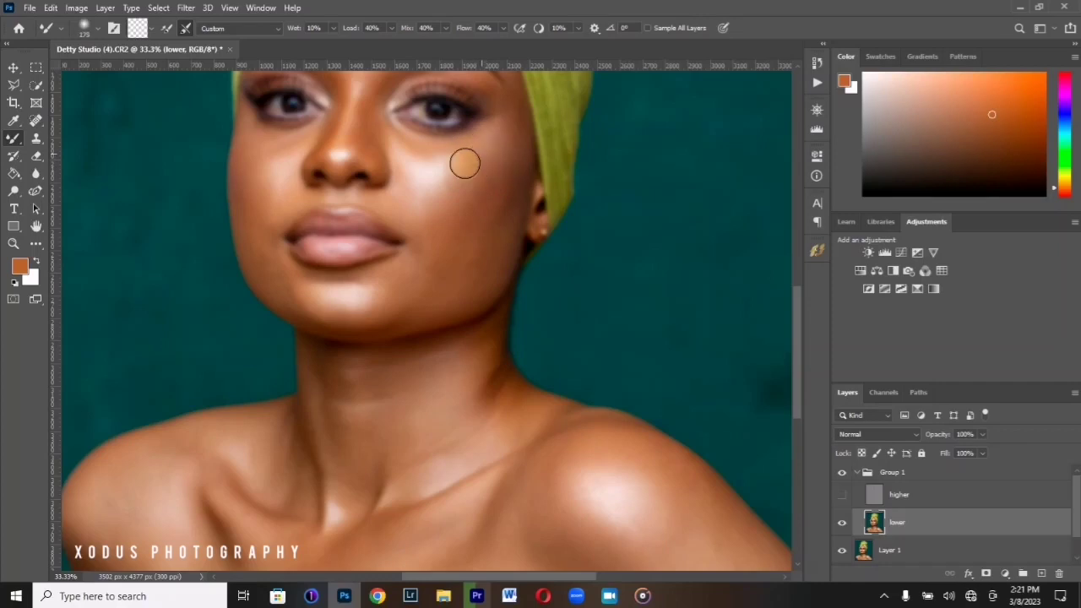
drag(464, 166, 476, 156)
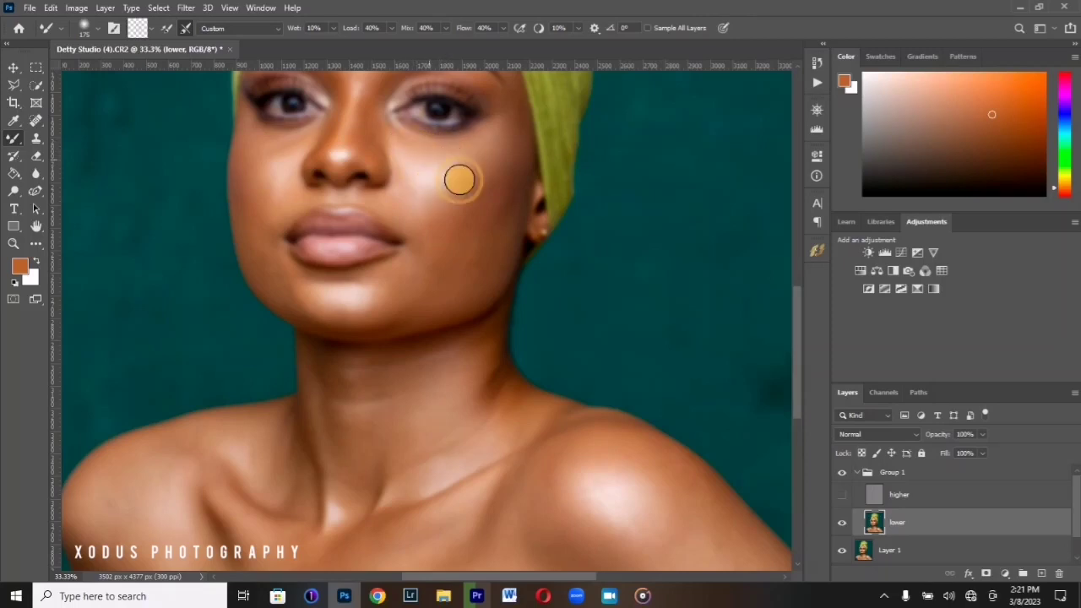
mouse_move(473, 177)
mouse_down()
mouse_move(442, 185)
mouse_move(467, 203)
mouse_move(466, 235)
mouse_move(498, 154)
mouse_move(459, 229)
mouse_move(466, 240)
mouse_move(475, 215)
mouse_move(440, 218)
mouse_move(422, 191)
mouse_up()
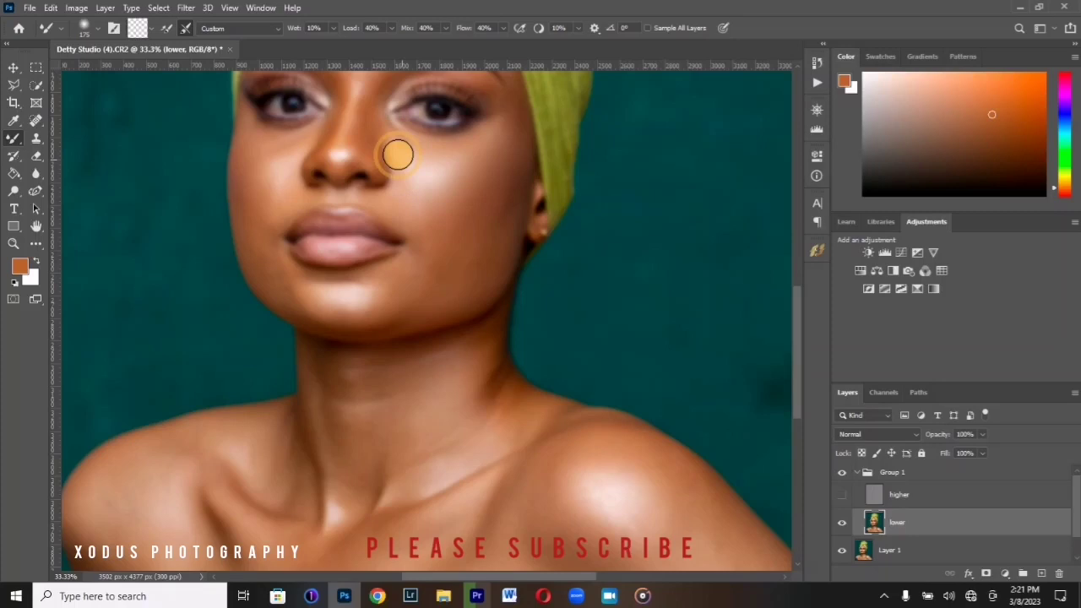
mouse_move(450, 174)
mouse_down()
mouse_move(465, 139)
mouse_move(433, 187)
mouse_move(415, 152)
mouse_move(466, 187)
mouse_move(501, 161)
mouse_move(507, 126)
mouse_move(480, 251)
mouse_move(462, 265)
mouse_move(484, 230)
mouse_move(484, 248)
mouse_move(518, 162)
mouse_move(496, 221)
mouse_move(455, 274)
mouse_move(448, 263)
mouse_move(455, 257)
mouse_move(454, 291)
mouse_move(495, 219)
mouse_move(441, 261)
mouse_move(427, 203)
mouse_move(451, 206)
mouse_move(446, 163)
mouse_move(455, 198)
mouse_move(463, 188)
mouse_move(450, 218)
mouse_move(324, 225)
mouse_move(262, 196)
mouse_move(241, 207)
mouse_move(255, 245)
mouse_move(245, 146)
mouse_move(257, 156)
mouse_move(293, 144)
mouse_move(253, 143)
mouse_up()
Step: Smooth the left cheek down to the jaw with the Mixer Brush at size 175
key(bracketright)
key(bracketright)
key(bracketleft)
key(bracketleft)
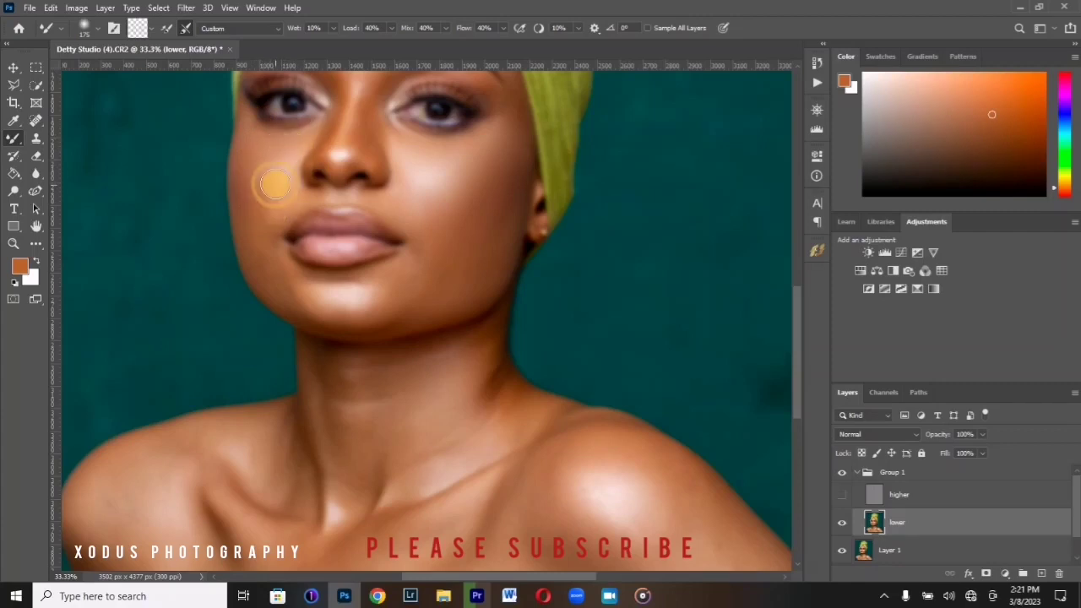
drag(275, 184, 268, 199)
mouse_move(277, 162)
mouse_down()
mouse_move(264, 220)
mouse_move(258, 200)
mouse_move(264, 244)
mouse_move(245, 183)
mouse_move(274, 283)
mouse_move(272, 272)
mouse_move(289, 298)
mouse_move(264, 266)
mouse_move(286, 304)
mouse_move(272, 288)
mouse_move(263, 247)
mouse_move(312, 302)
mouse_move(319, 295)
mouse_move(314, 309)
mouse_move(268, 281)
mouse_move(354, 319)
mouse_move(343, 315)
mouse_move(371, 310)
mouse_move(331, 291)
mouse_move(327, 301)
mouse_move(377, 303)
mouse_move(336, 311)
mouse_move(378, 282)
mouse_move(316, 282)
mouse_move(293, 265)
mouse_move(299, 279)
mouse_move(267, 255)
mouse_move(288, 290)
mouse_move(271, 250)
mouse_move(282, 216)
mouse_move(266, 252)
mouse_move(293, 278)
mouse_up()
Step: Blend the chin below the lips with the Mixer Brush, reducing its size to 100 for the highlight
key(])
key(bracketright)
key(bracketright)
key(bracketright)
key(bracketright)
mouse_move(400, 279)
mouse_down()
mouse_move(375, 291)
mouse_move(423, 267)
mouse_move(409, 270)
mouse_move(419, 255)
mouse_move(363, 286)
mouse_up()
key(bracketleft)
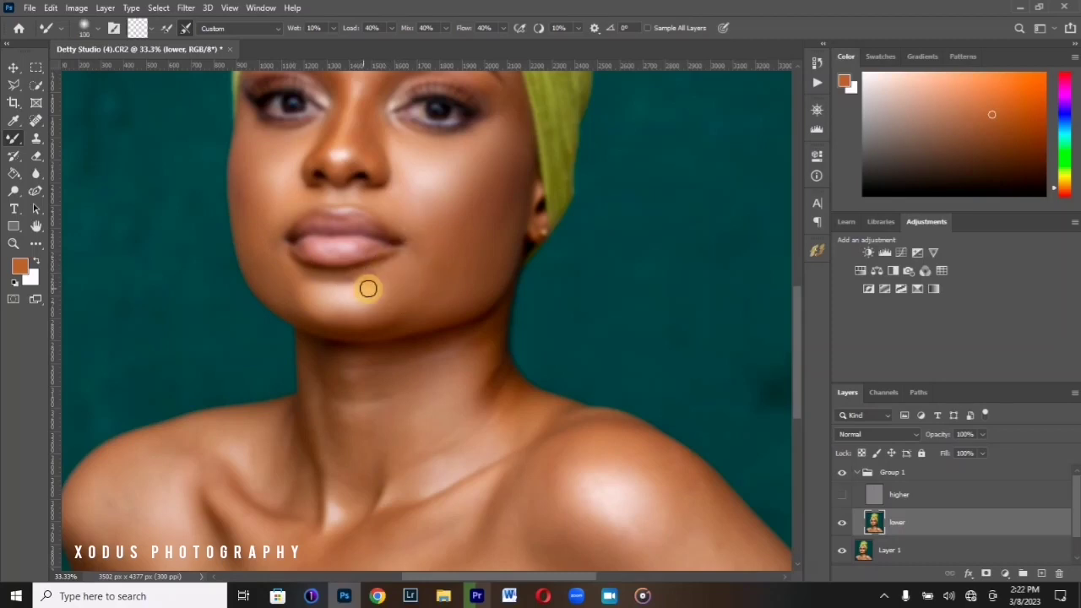
mouse_move(329, 298)
mouse_down()
mouse_move(403, 299)
mouse_move(408, 268)
mouse_move(442, 248)
mouse_move(430, 273)
mouse_move(482, 208)
mouse_move(502, 152)
mouse_move(420, 164)
mouse_move(457, 165)
mouse_up()
Step: Touch up the lower right cheek beside the mouth and set the Mixer Brush size to 175
key(bracketleft)
key(bracketleft)
key(bracketleft)
click(423, 253)
key(bracketright)
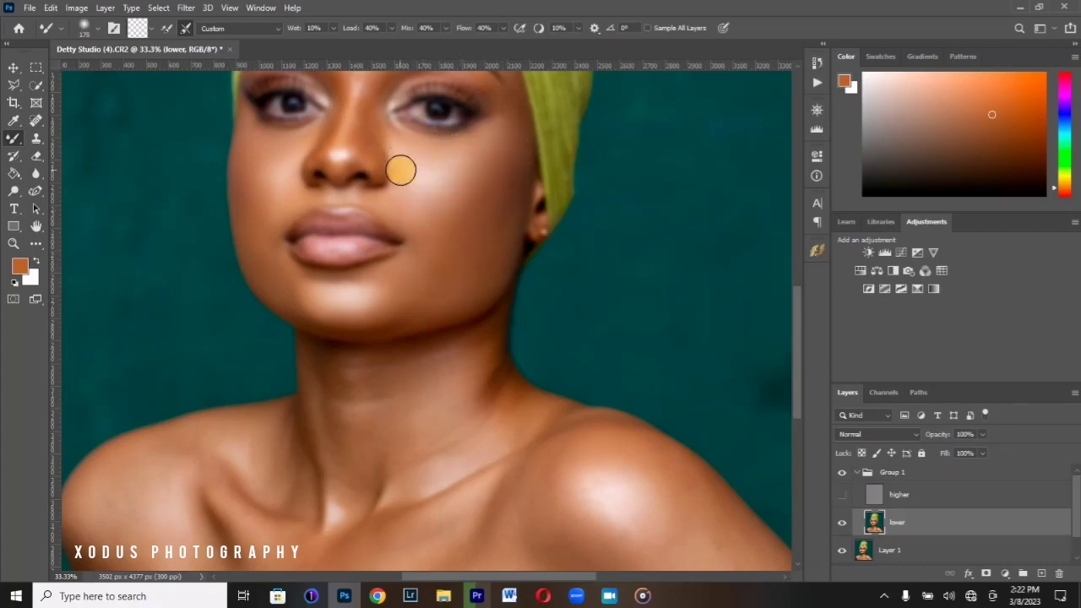
Step: Smooth the area between the eyebrows, the nose bridge and the skin above the upper lip at sizes 125 and 90
scroll(397, 169, up, 3)
mouse_move(395, 193)
mouse_down()
mouse_move(434, 179)
mouse_move(377, 200)
mouse_move(357, 235)
mouse_move(368, 218)
mouse_move(355, 227)
mouse_move(359, 185)
mouse_move(349, 221)
mouse_up()
mouse_move(334, 266)
mouse_down()
mouse_move(367, 269)
mouse_move(352, 246)
mouse_up()
mouse_move(333, 196)
mouse_down()
mouse_move(337, 223)
mouse_move(346, 181)
mouse_move(286, 187)
mouse_move(274, 175)
mouse_move(286, 175)
mouse_move(264, 182)
mouse_move(269, 169)
mouse_move(373, 206)
mouse_move(421, 195)
mouse_move(402, 184)
mouse_move(425, 182)
mouse_move(460, 191)
mouse_move(462, 181)
mouse_move(491, 198)
mouse_move(436, 174)
mouse_move(367, 183)
mouse_up()
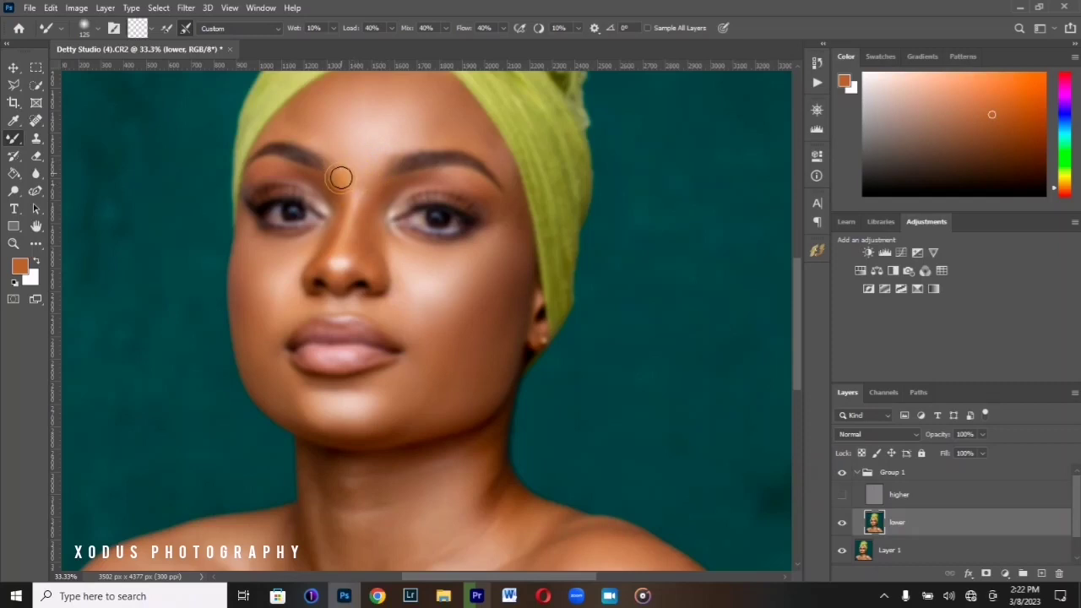
mouse_move(342, 201)
mouse_down()
mouse_move(315, 276)
mouse_move(353, 272)
mouse_move(364, 235)
mouse_move(361, 244)
mouse_move(354, 211)
mouse_move(338, 266)
mouse_move(359, 182)
mouse_move(341, 256)
mouse_up()
mouse_move(353, 198)
mouse_down()
mouse_move(355, 188)
mouse_move(343, 254)
mouse_move(367, 309)
mouse_up()
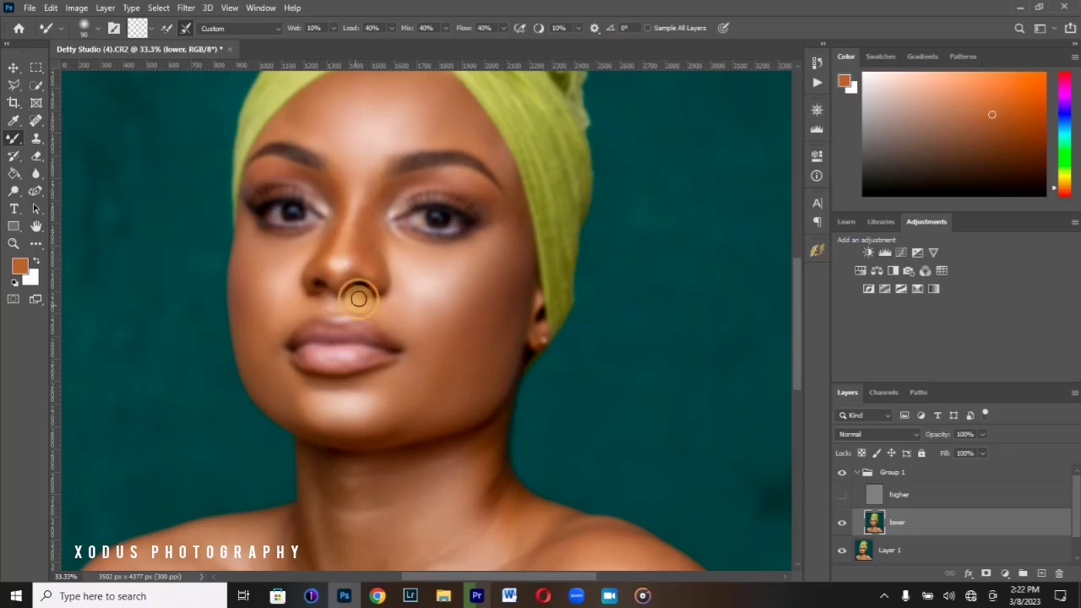
Step: Blend the right cheek and jaw and the right side of the neck with the Mixer Brush at size 250
scroll(422, 338, down, 4)
mouse_move(429, 301)
mouse_down()
mouse_move(392, 319)
mouse_move(490, 244)
mouse_move(472, 268)
mouse_move(516, 195)
mouse_move(489, 233)
mouse_move(490, 180)
mouse_up()
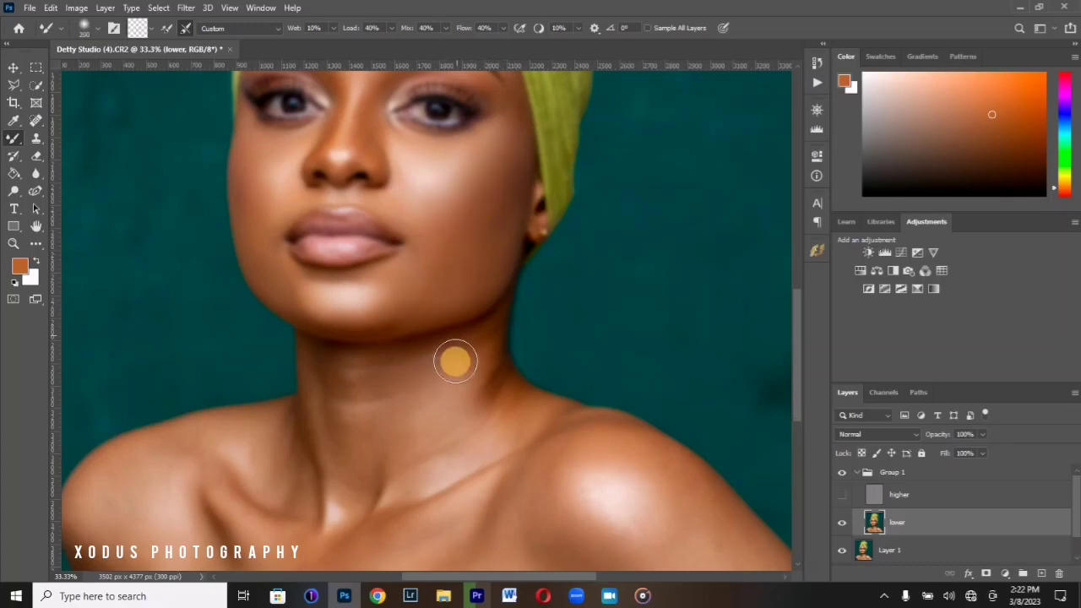
scroll(456, 361, down, 5)
mouse_move(409, 237)
mouse_down()
mouse_move(448, 237)
mouse_move(417, 251)
mouse_move(448, 243)
mouse_move(478, 218)
mouse_move(438, 238)
mouse_move(470, 223)
mouse_move(403, 225)
mouse_move(371, 247)
mouse_move(363, 278)
mouse_move(329, 252)
mouse_move(338, 261)
mouse_move(359, 233)
mouse_move(340, 241)
mouse_move(367, 233)
mouse_move(405, 244)
mouse_move(383, 254)
mouse_move(470, 222)
mouse_move(476, 231)
mouse_move(427, 284)
mouse_move(464, 269)
mouse_move(443, 292)
mouse_move(423, 277)
mouse_move(417, 287)
mouse_move(421, 276)
mouse_move(457, 295)
mouse_up()
mouse_move(474, 252)
mouse_down()
mouse_move(484, 232)
mouse_move(489, 266)
mouse_move(499, 247)
mouse_move(485, 258)
mouse_up()
Step: Smooth the left side and base of the neck with the Mixer Brush at sizes 100 and 150
key(bracketleft)
key(bracketleft)
key(bracketleft)
mouse_move(359, 297)
mouse_down()
mouse_move(369, 285)
mouse_move(310, 261)
mouse_up()
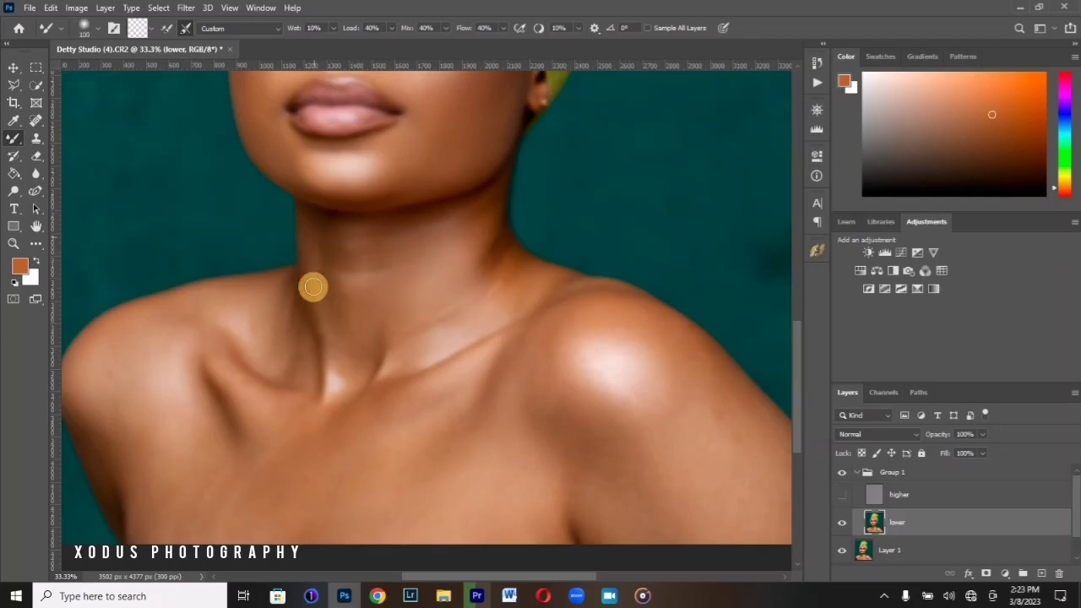
mouse_move(328, 341)
mouse_down()
mouse_move(338, 382)
mouse_move(365, 358)
mouse_move(345, 332)
mouse_move(331, 268)
mouse_move(353, 323)
mouse_move(358, 295)
mouse_move(341, 306)
mouse_move(353, 246)
mouse_move(336, 250)
mouse_move(376, 340)
mouse_move(364, 375)
mouse_move(375, 364)
mouse_move(375, 303)
mouse_move(411, 343)
mouse_move(386, 366)
mouse_move(390, 379)
mouse_move(392, 326)
mouse_move(399, 374)
mouse_move(428, 338)
mouse_move(429, 353)
mouse_move(459, 334)
mouse_up()
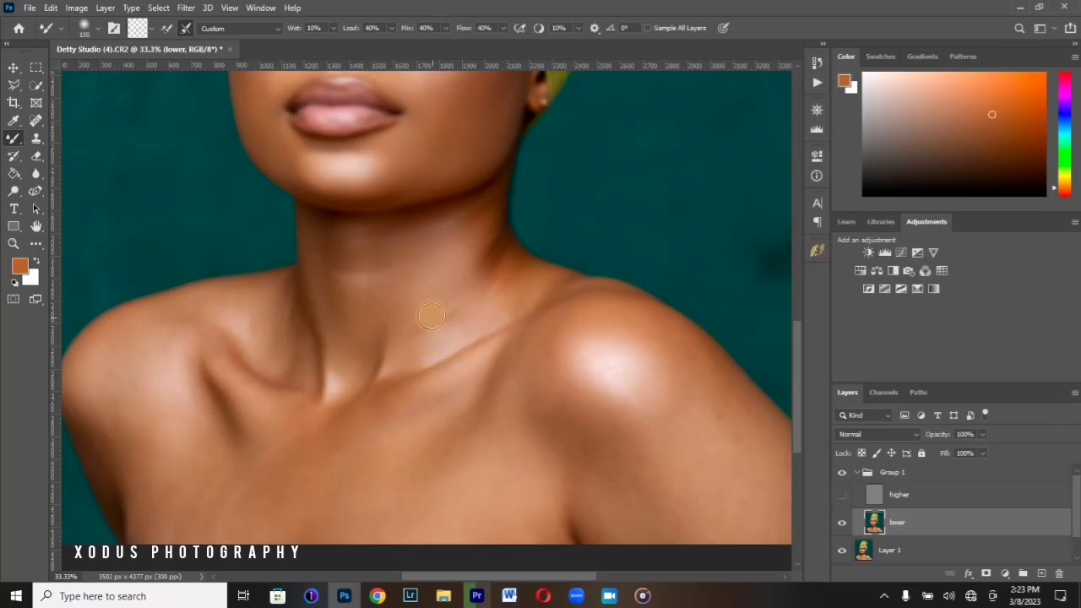
mouse_move(490, 297)
mouse_down()
mouse_move(532, 292)
mouse_move(521, 309)
mouse_move(504, 311)
mouse_move(505, 280)
mouse_move(493, 294)
mouse_move(514, 278)
mouse_up()
Step: Smooth the right collarbone and the upper chest below it with the Mixer Brush at size 125
key(bracketleft)
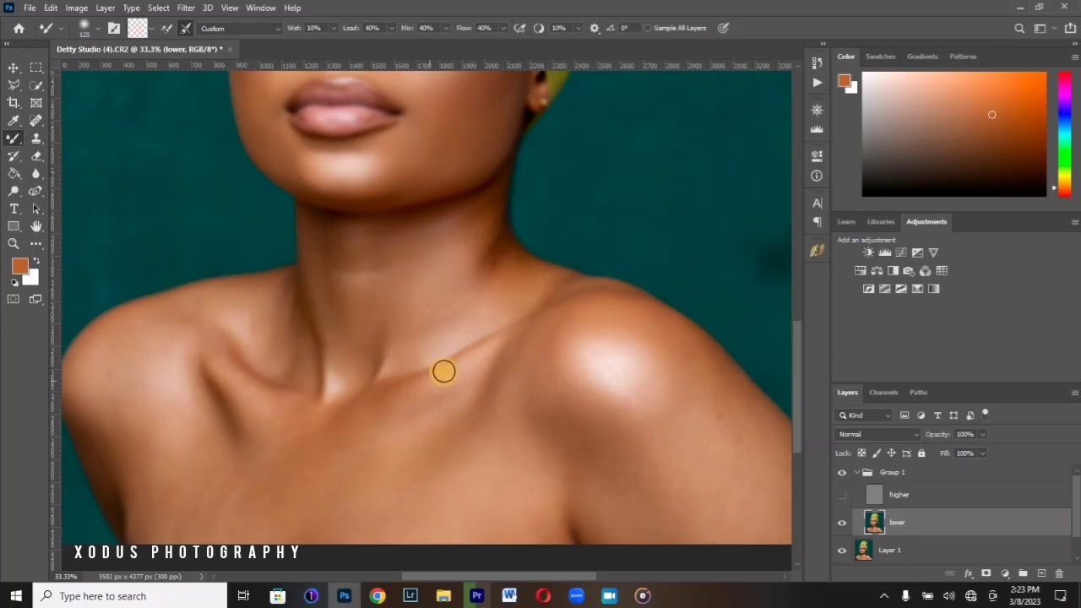
mouse_move(411, 385)
mouse_down()
mouse_move(454, 389)
mouse_move(409, 415)
mouse_up()
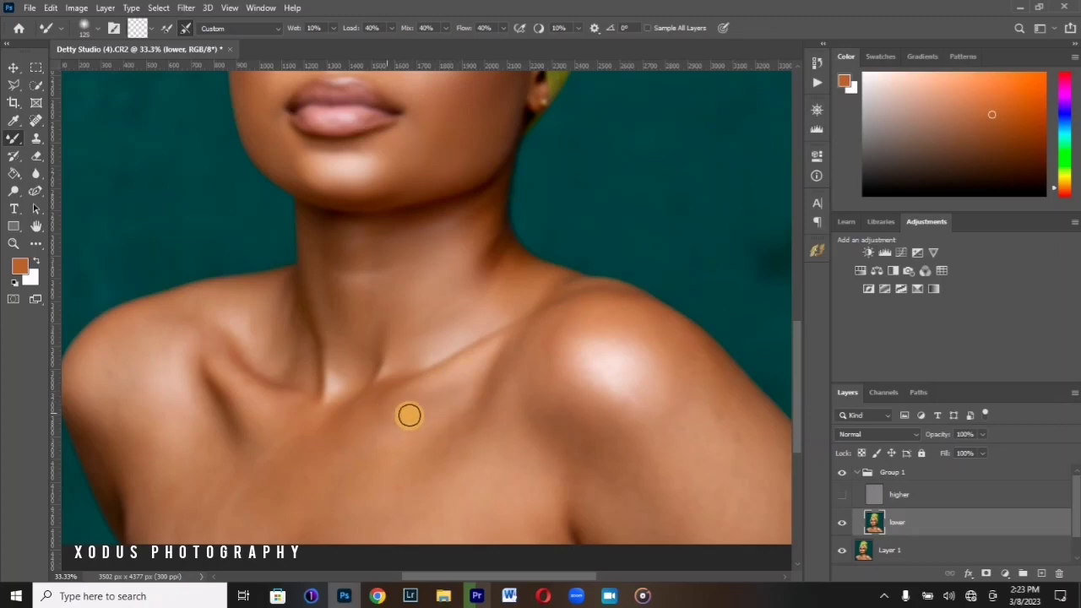
key(bracketleft)
key(bracketright)
key(bracketright)
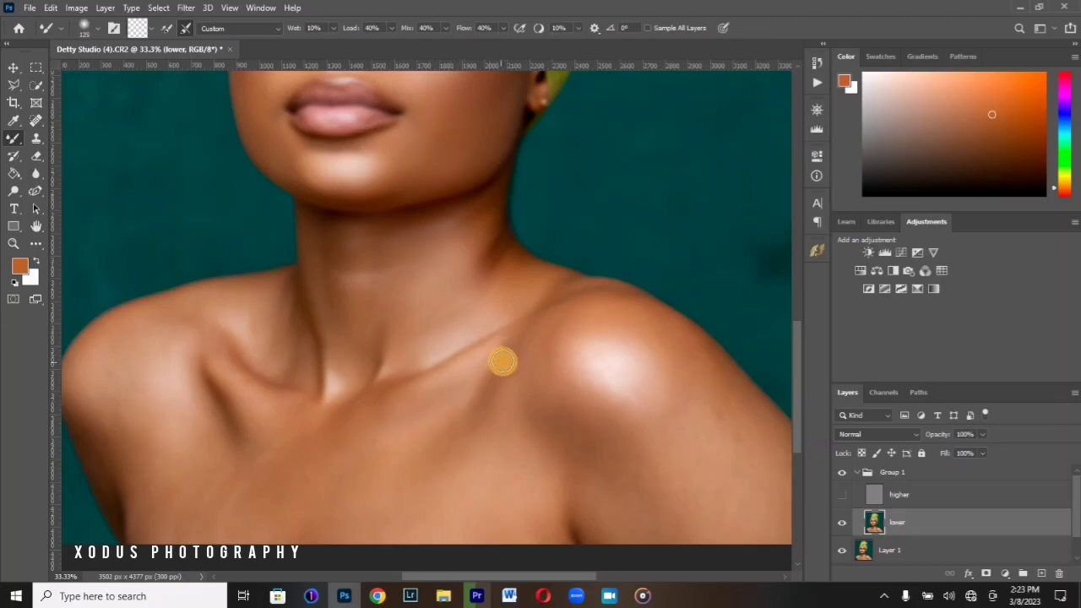
drag(478, 386, 461, 413)
mouse_move(531, 330)
mouse_down()
mouse_move(582, 295)
mouse_move(608, 292)
mouse_move(540, 296)
mouse_move(595, 308)
mouse_move(547, 284)
mouse_move(594, 262)
mouse_move(612, 260)
mouse_move(675, 294)
mouse_move(670, 326)
mouse_move(627, 302)
mouse_move(591, 350)
mouse_move(615, 338)
mouse_move(562, 314)
mouse_move(613, 347)
mouse_move(543, 335)
mouse_move(563, 357)
mouse_move(461, 401)
mouse_move(482, 367)
mouse_move(398, 405)
mouse_move(397, 364)
mouse_move(311, 415)
mouse_move(290, 462)
mouse_move(363, 451)
mouse_move(340, 435)
mouse_move(326, 442)
mouse_move(470, 444)
mouse_move(400, 449)
mouse_move(383, 438)
mouse_up()
Step: Blend the chest and the upper part of the right shoulder, and enlarge the Mixer Brush to size 300
scroll(595, 308, down, 2)
mouse_move(401, 483)
mouse_down()
mouse_move(473, 425)
mouse_move(488, 395)
mouse_move(462, 422)
mouse_move(523, 442)
mouse_move(529, 495)
mouse_move(545, 415)
mouse_move(512, 412)
mouse_move(468, 442)
mouse_move(504, 429)
mouse_move(504, 355)
mouse_move(485, 405)
mouse_move(536, 405)
mouse_move(567, 425)
mouse_move(556, 351)
mouse_move(579, 424)
mouse_move(613, 434)
mouse_move(579, 405)
mouse_move(619, 454)
mouse_move(638, 458)
mouse_move(644, 419)
mouse_move(636, 409)
mouse_move(620, 417)
mouse_move(616, 404)
mouse_move(622, 417)
mouse_move(660, 424)
mouse_move(650, 408)
mouse_move(658, 342)
mouse_move(709, 403)
mouse_move(645, 353)
mouse_move(708, 379)
mouse_move(680, 380)
mouse_move(649, 332)
mouse_move(670, 382)
mouse_move(740, 387)
mouse_move(712, 366)
mouse_move(688, 315)
mouse_move(707, 366)
mouse_up()
key(bracketright)
key(bracketright)
key(bracketright)
key(bracketright)
key(bracketright)
key(bracketright)
key(bracketright)
key(bracketright)
key(bracketleft)
key(bracketleft)
key(bracketleft)
key(bracketleft)
key(bracketleft)
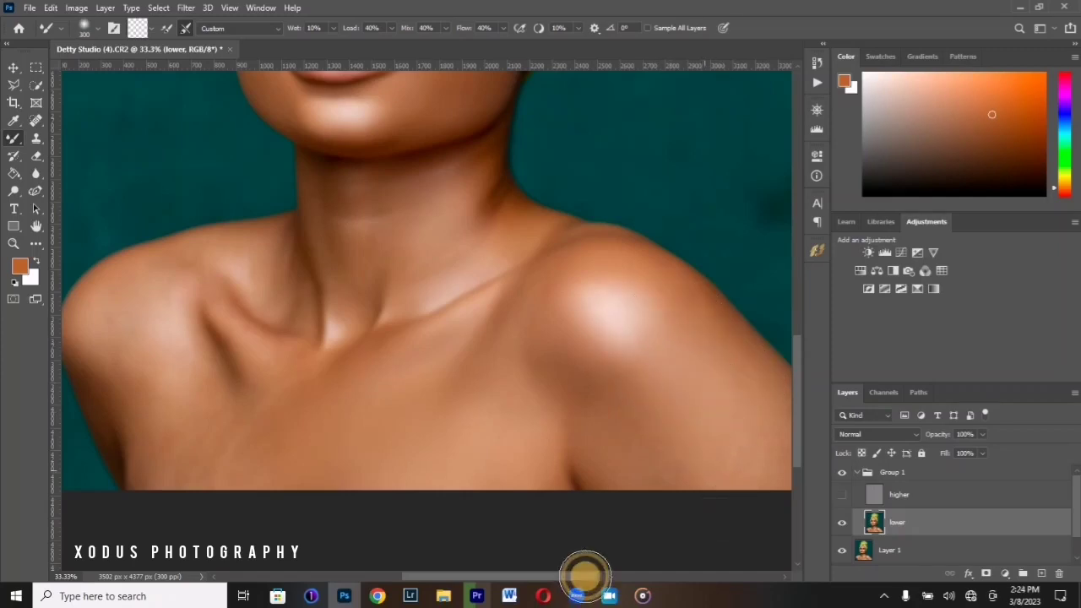
Step: Smooth the right shoulder highlight and the right upper arm with the Mixer Brush at size 300
scroll(667, 497, right, 1)
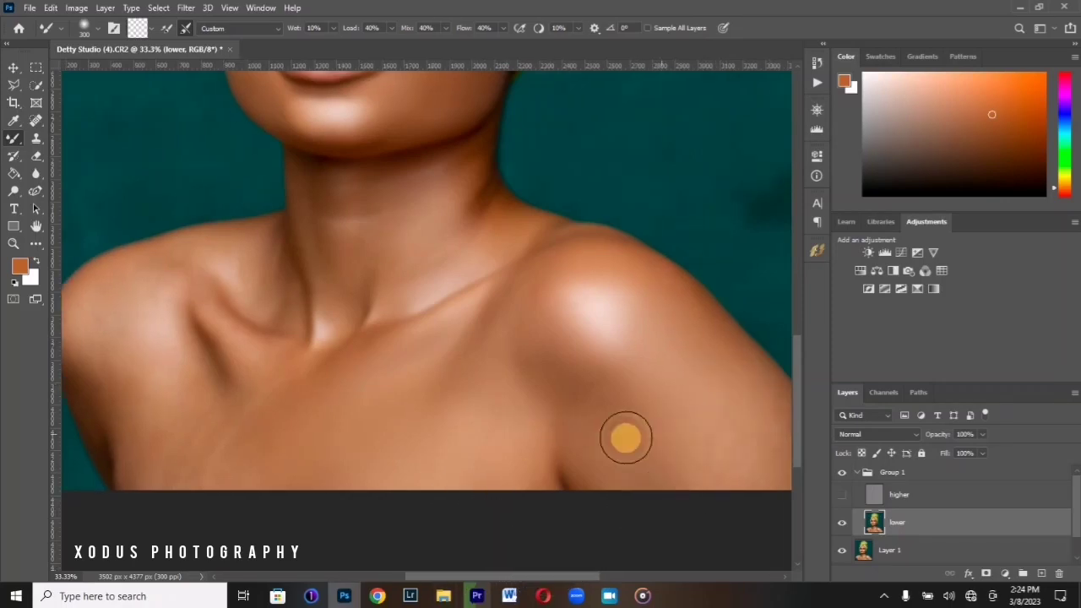
drag(631, 322, 626, 285)
mouse_move(567, 310)
mouse_down()
mouse_move(683, 328)
mouse_move(666, 303)
mouse_move(726, 365)
mouse_move(699, 318)
mouse_move(763, 378)
mouse_move(679, 303)
mouse_move(686, 321)
mouse_move(727, 347)
mouse_move(678, 305)
mouse_move(698, 285)
mouse_move(683, 293)
mouse_move(703, 318)
mouse_move(668, 282)
mouse_move(763, 394)
mouse_up()
key([)
drag(595, 581, 634, 581)
mouse_move(615, 430)
mouse_down()
mouse_move(668, 465)
mouse_move(647, 423)
mouse_move(661, 455)
mouse_move(595, 398)
mouse_move(560, 425)
mouse_move(535, 418)
mouse_move(530, 458)
mouse_move(564, 529)
mouse_move(560, 487)
mouse_move(588, 388)
mouse_move(636, 443)
mouse_move(621, 396)
mouse_move(537, 370)
mouse_move(546, 389)
mouse_move(455, 314)
mouse_move(487, 345)
mouse_move(441, 378)
mouse_move(435, 292)
mouse_move(406, 336)
mouse_move(454, 280)
mouse_up()
mouse_move(425, 313)
mouse_down()
mouse_move(445, 284)
mouse_move(509, 310)
mouse_move(495, 290)
mouse_move(518, 302)
mouse_up()
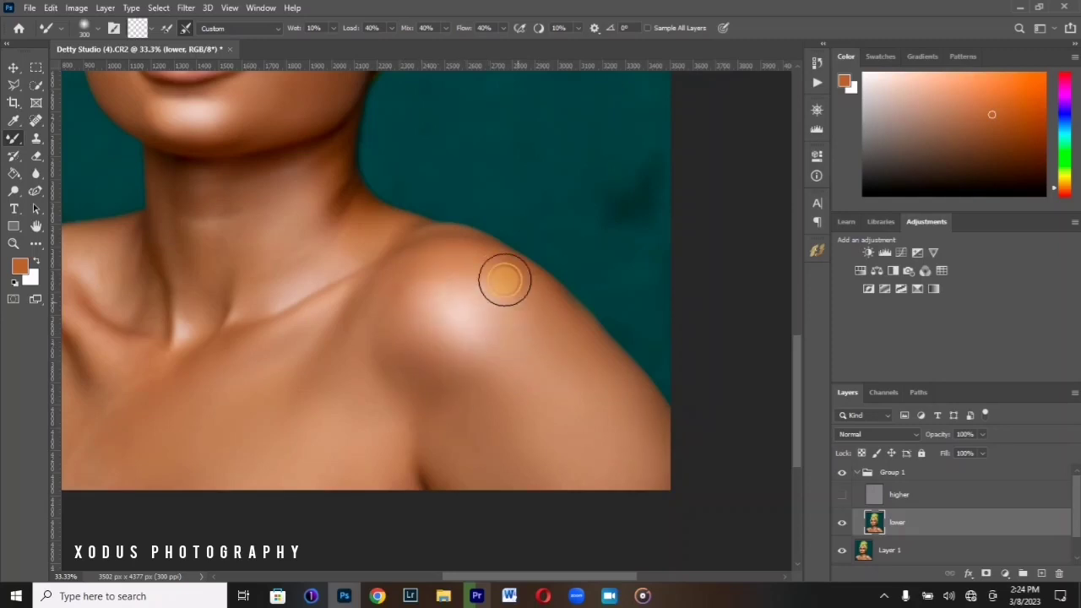
mouse_move(440, 284)
mouse_down()
mouse_move(415, 355)
mouse_move(462, 345)
mouse_move(461, 330)
mouse_move(499, 335)
mouse_up()
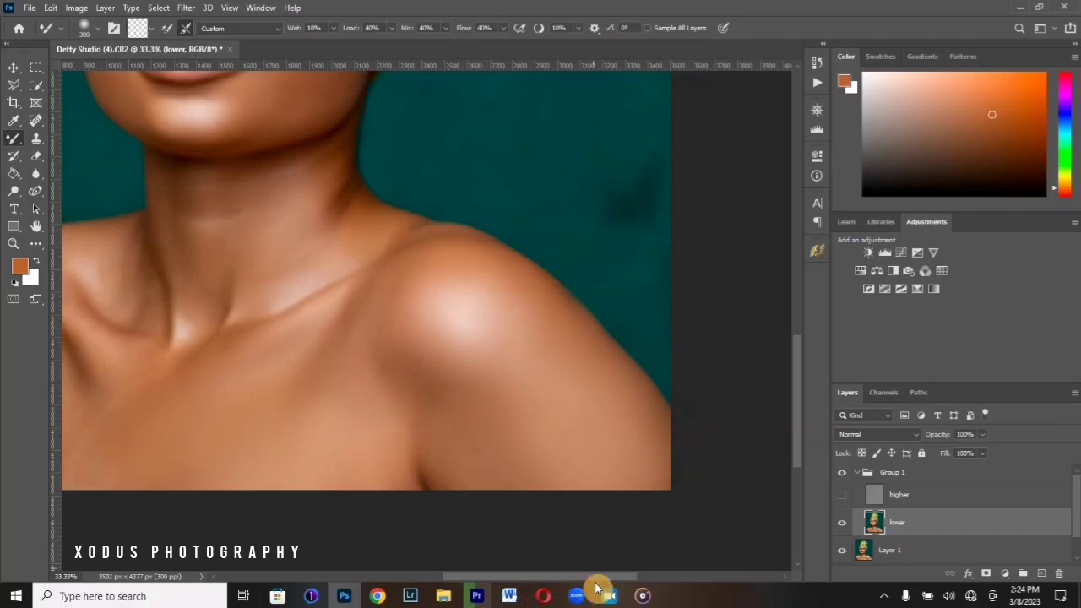
Step: Blend the left shoulder and the outer edge of the left upper arm at brush sizes 250 and 175
drag(589, 582, 485, 580)
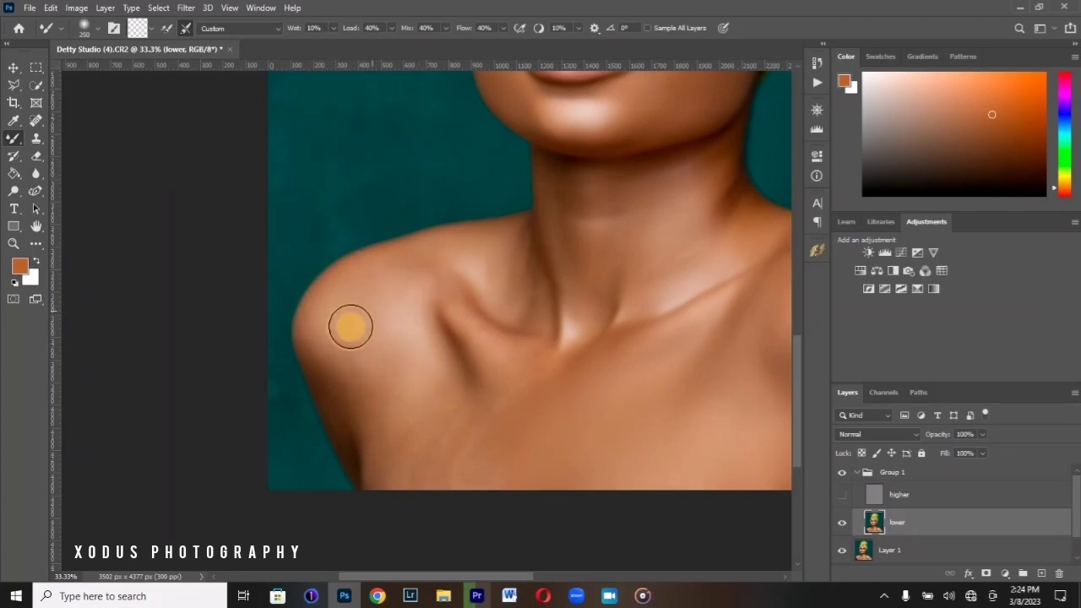
key(bracketleft)
key(bracketleft)
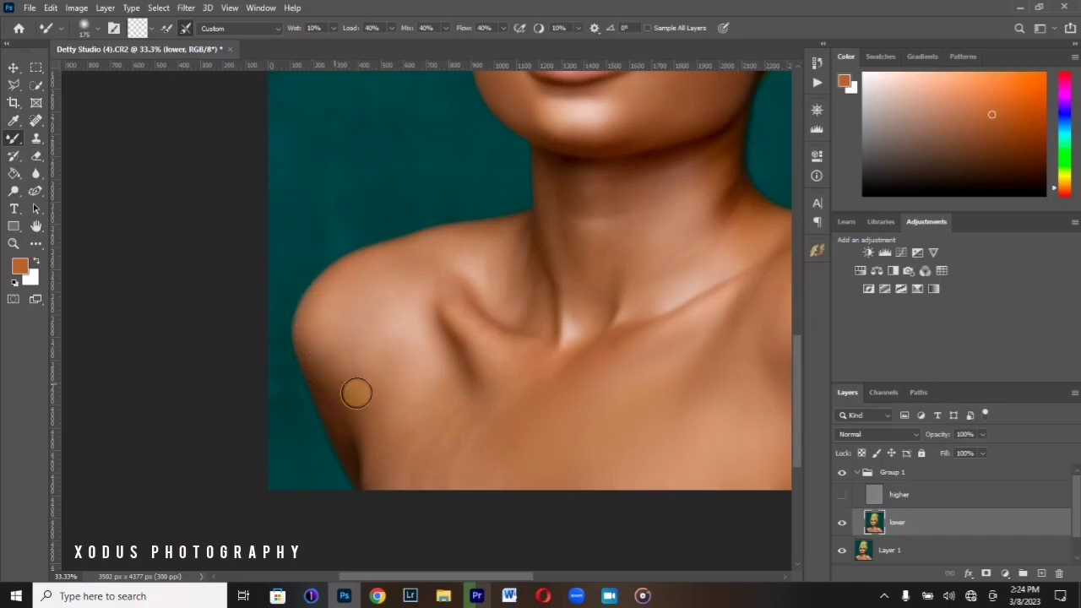
key(bracketright)
key(bracketright)
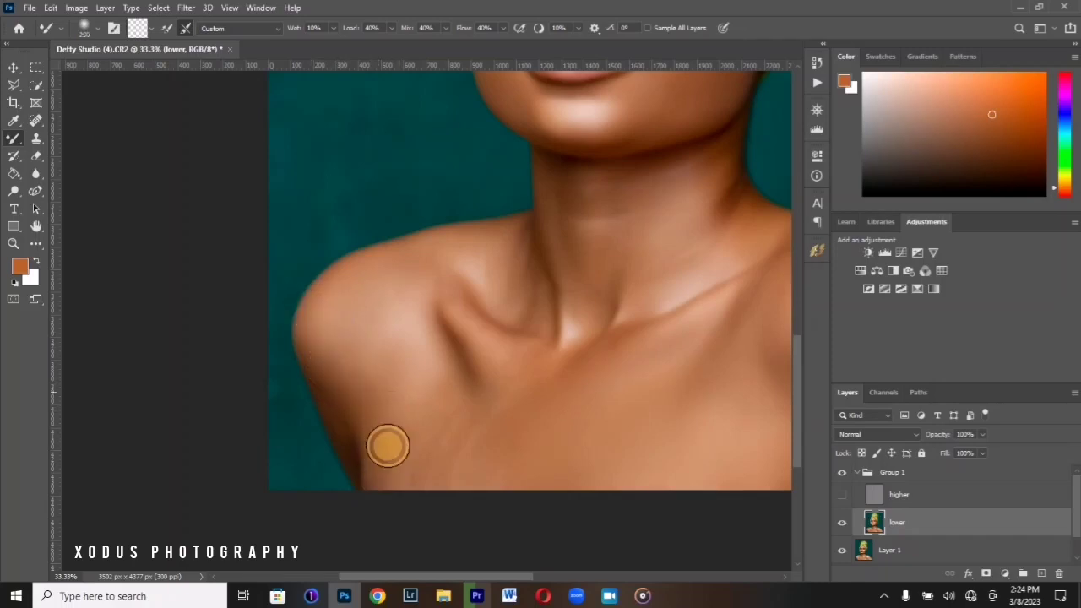
key(bracketright)
key(bracketright)
Step: Smooth the hollow above the left collarbone and the skin toward the shoulder with the Mixer Brush at size 150
mouse_move(431, 315)
mouse_down()
mouse_move(442, 365)
mouse_move(447, 316)
mouse_move(479, 358)
mouse_move(452, 309)
mouse_move(478, 334)
mouse_move(474, 308)
mouse_move(516, 358)
mouse_move(471, 289)
mouse_move(511, 326)
mouse_move(528, 322)
mouse_move(531, 304)
mouse_move(531, 291)
mouse_move(512, 311)
mouse_up()
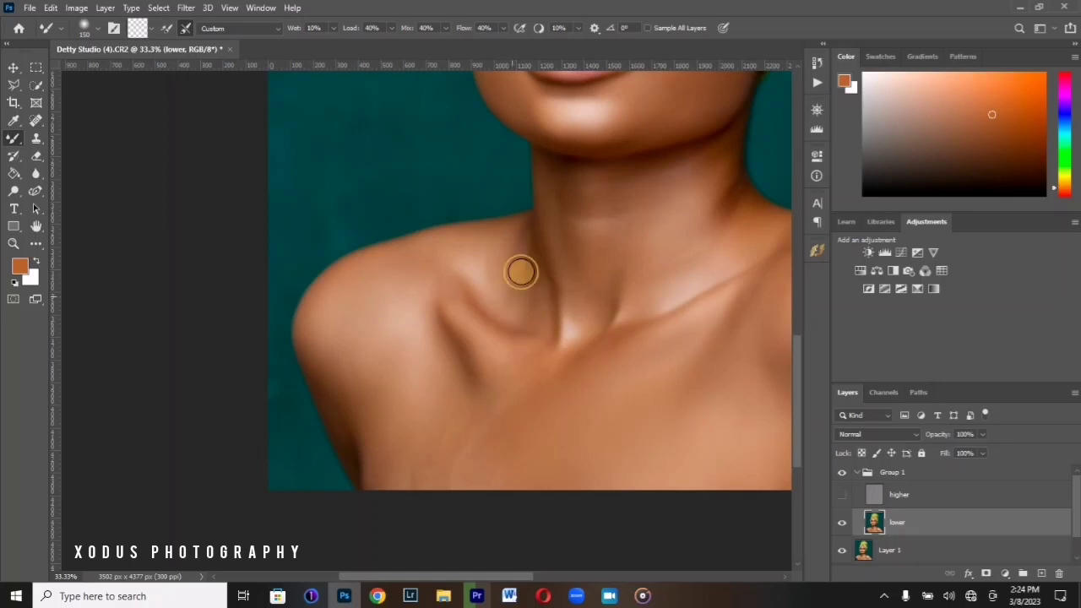
mouse_move(480, 261)
mouse_down()
mouse_move(517, 255)
mouse_move(522, 302)
mouse_move(528, 267)
mouse_move(515, 311)
mouse_move(439, 244)
mouse_move(451, 267)
mouse_move(474, 261)
mouse_move(457, 234)
mouse_move(497, 250)
mouse_move(462, 246)
mouse_move(444, 258)
mouse_move(435, 287)
mouse_move(432, 261)
mouse_move(421, 281)
mouse_move(431, 326)
mouse_move(462, 390)
mouse_move(505, 435)
mouse_move(510, 403)
mouse_move(538, 409)
mouse_move(532, 368)
mouse_move(473, 450)
mouse_move(499, 402)
mouse_move(489, 431)
mouse_move(436, 408)
mouse_move(440, 455)
mouse_move(463, 399)
mouse_move(478, 442)
mouse_move(465, 486)
mouse_move(495, 473)
mouse_move(511, 494)
mouse_move(439, 490)
mouse_move(432, 454)
mouse_move(427, 474)
mouse_move(405, 460)
mouse_move(402, 413)
mouse_move(397, 440)
mouse_move(377, 460)
mouse_move(431, 438)
mouse_move(428, 364)
mouse_move(424, 399)
mouse_move(388, 383)
mouse_up()
key([)
key(bracketleft)
click(513, 290)
Step: Blend the left shoulder into the chest with the Mixer Brush at size 250
key(bracketright)
key(bracketright)
key(bracketright)
key(bracketright)
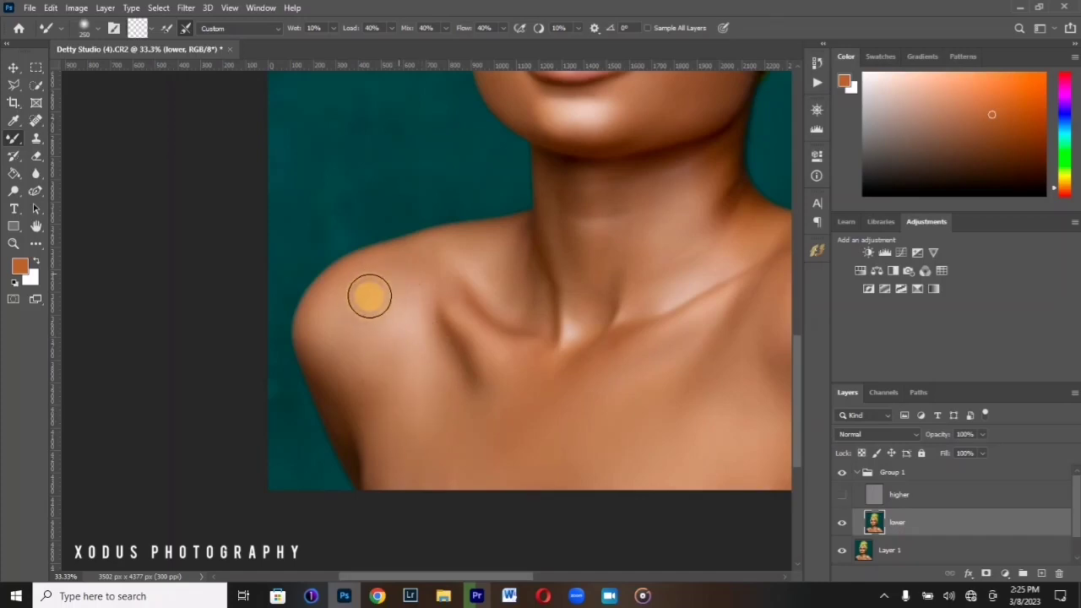
drag(372, 334, 463, 411)
Step: Refine the cheeks at Mixer Brush sizes 400 and 200 and the chin at size 150
scroll(446, 390, down, 3)
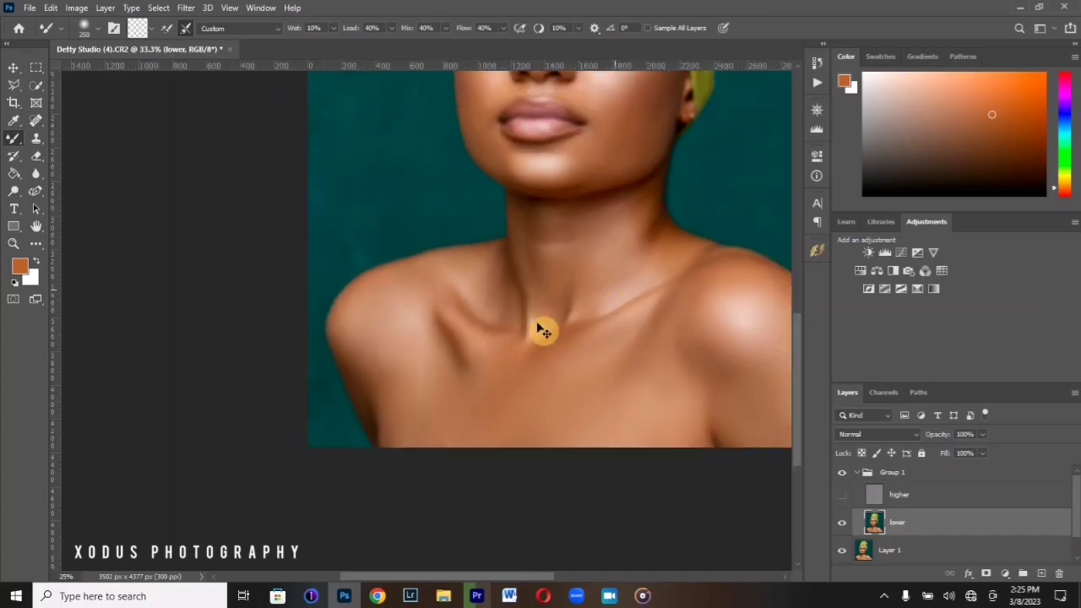
scroll(410, 308, up, 1)
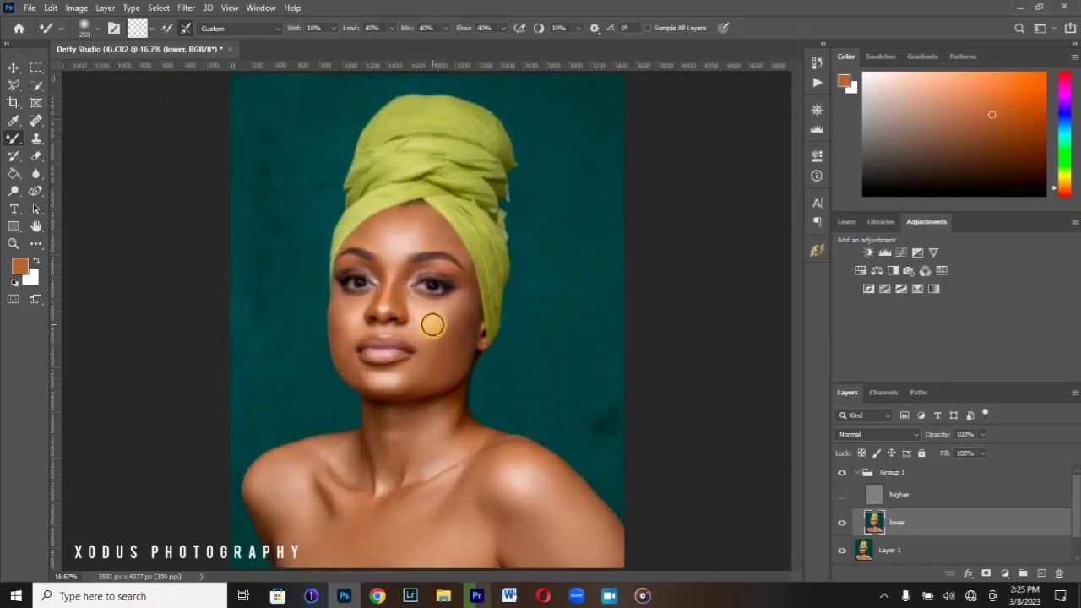
scroll(451, 334, up, 2)
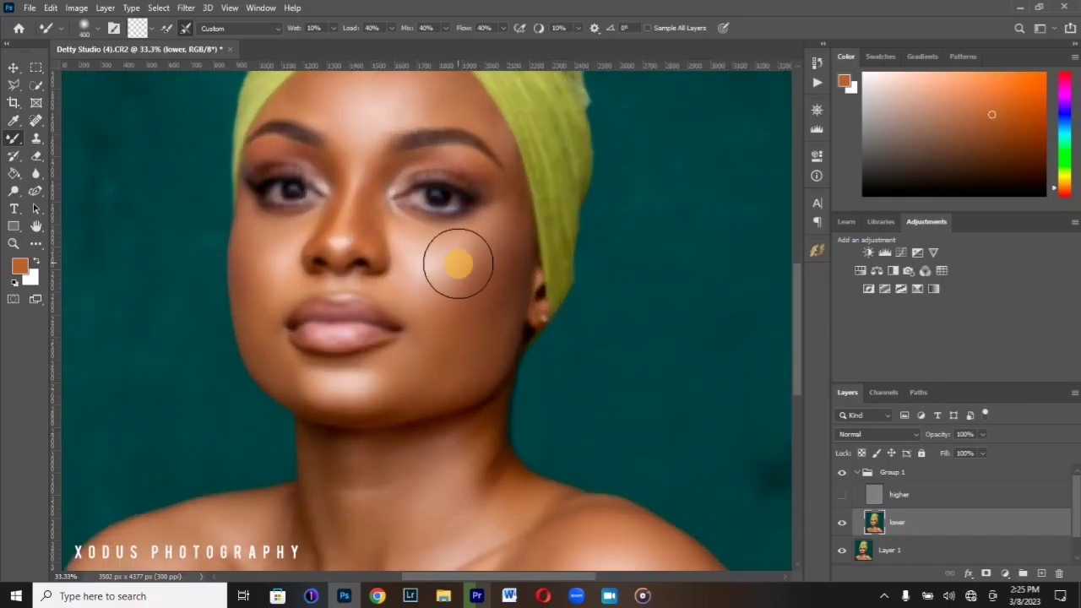
key(bracketright)
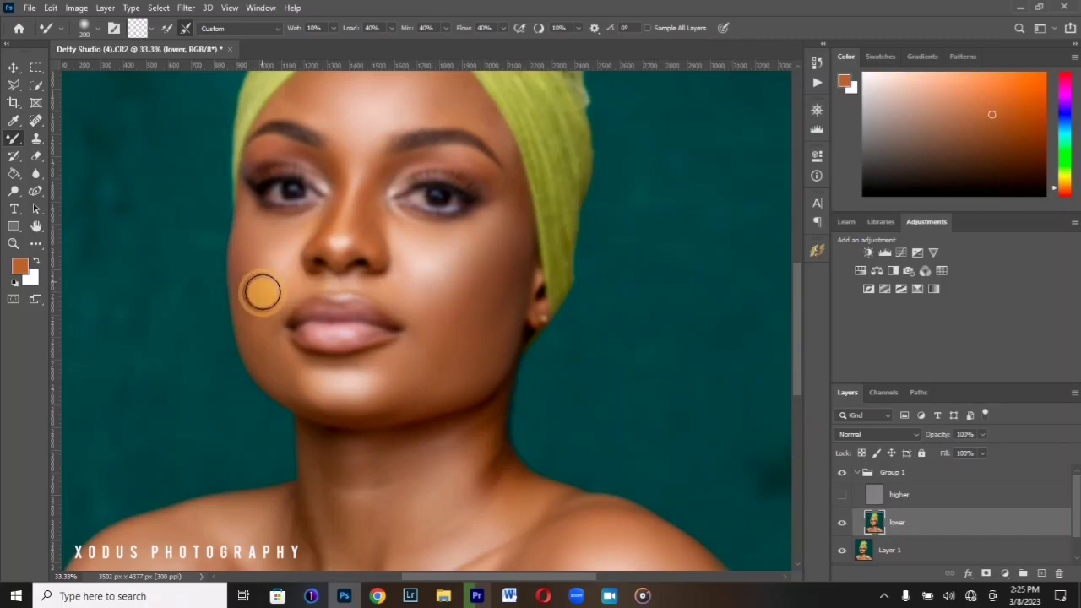
mouse_move(268, 252)
mouse_down()
mouse_move(263, 237)
mouse_move(252, 266)
mouse_move(257, 340)
mouse_up()
key(bracketleft)
key(bracketleft)
mouse_move(307, 390)
mouse_down()
mouse_move(271, 362)
mouse_move(317, 399)
mouse_move(355, 399)
mouse_up()
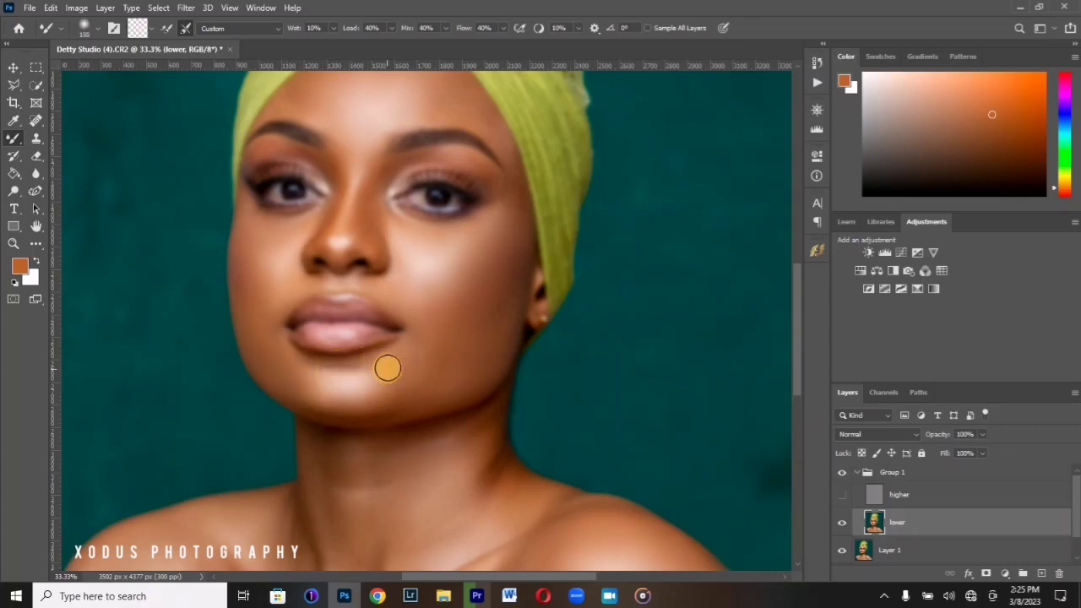
mouse_move(363, 397)
mouse_down()
mouse_move(334, 406)
mouse_move(398, 382)
mouse_move(361, 407)
mouse_move(389, 402)
mouse_move(321, 405)
mouse_move(318, 391)
mouse_move(294, 389)
mouse_move(381, 408)
mouse_up()
Step: Make the higher texture layer visible again and collapse Group 1
click(859, 518)
click(842, 496)
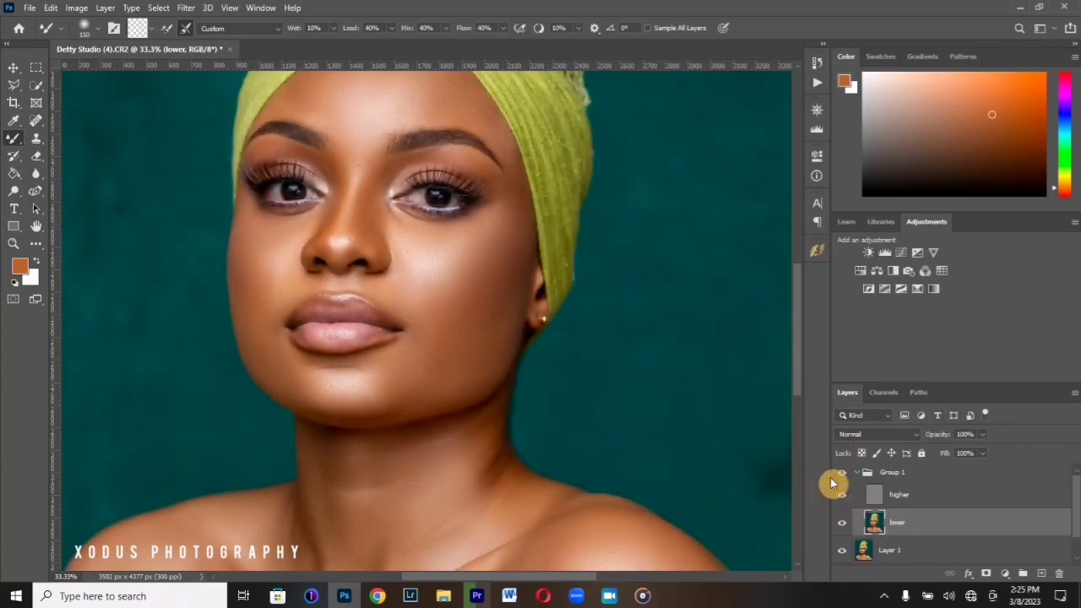
key(ctrl+minus)
key(ctrl+minus)
key(ctrl+minus)
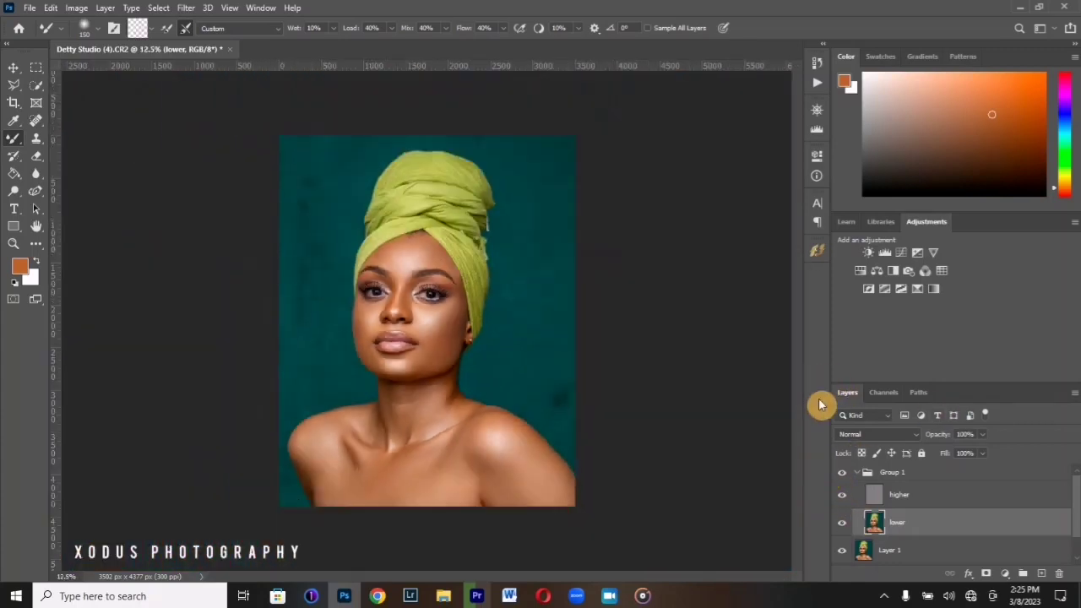
click(858, 478)
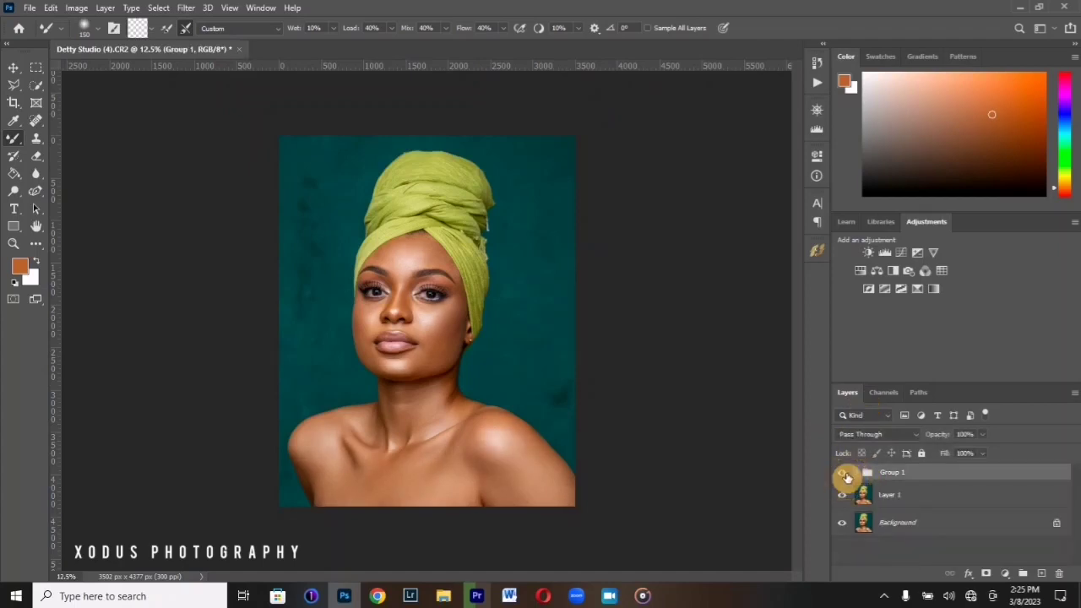
Step: Compare the portrait with and without Group 1 and examine the smoothed skin close up and in full view
click(844, 474)
click(844, 473)
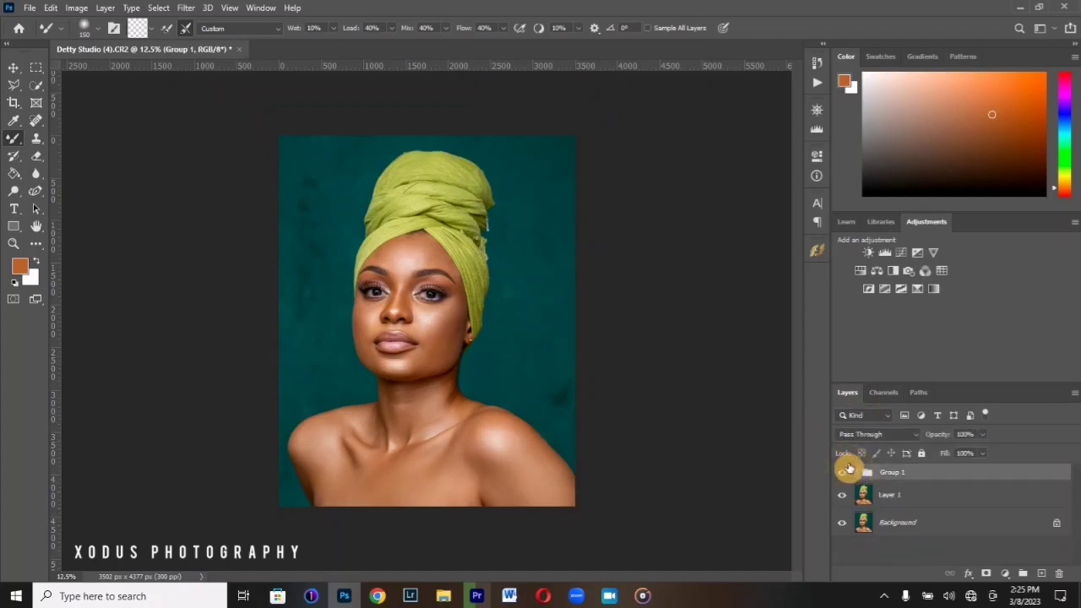
scroll(726, 434, up, 3)
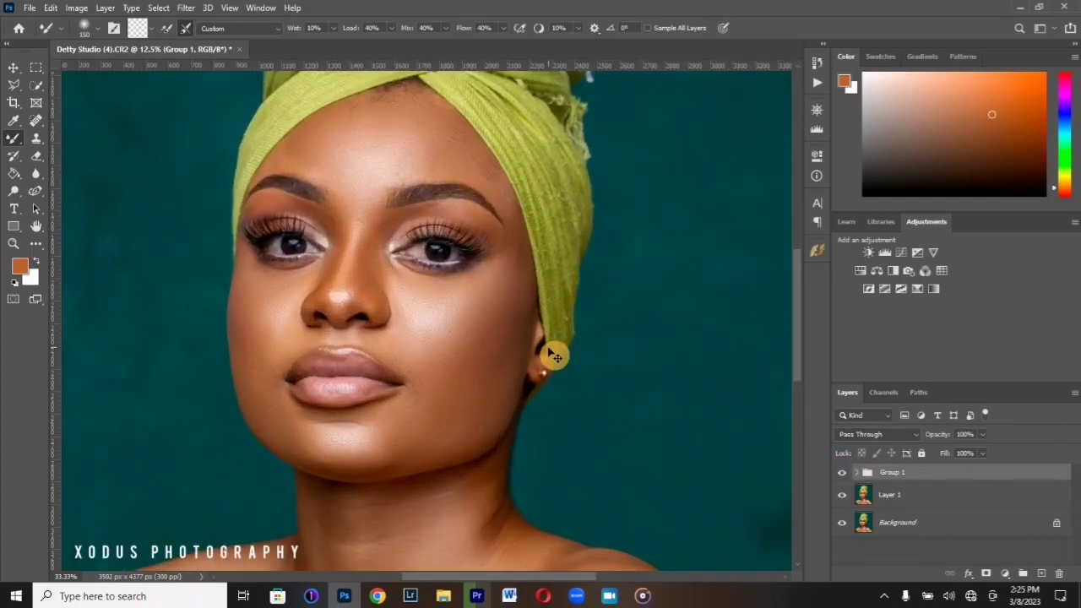
key(ctrl+plus)
key(ctrl+minus)
key(ctrl+minus)
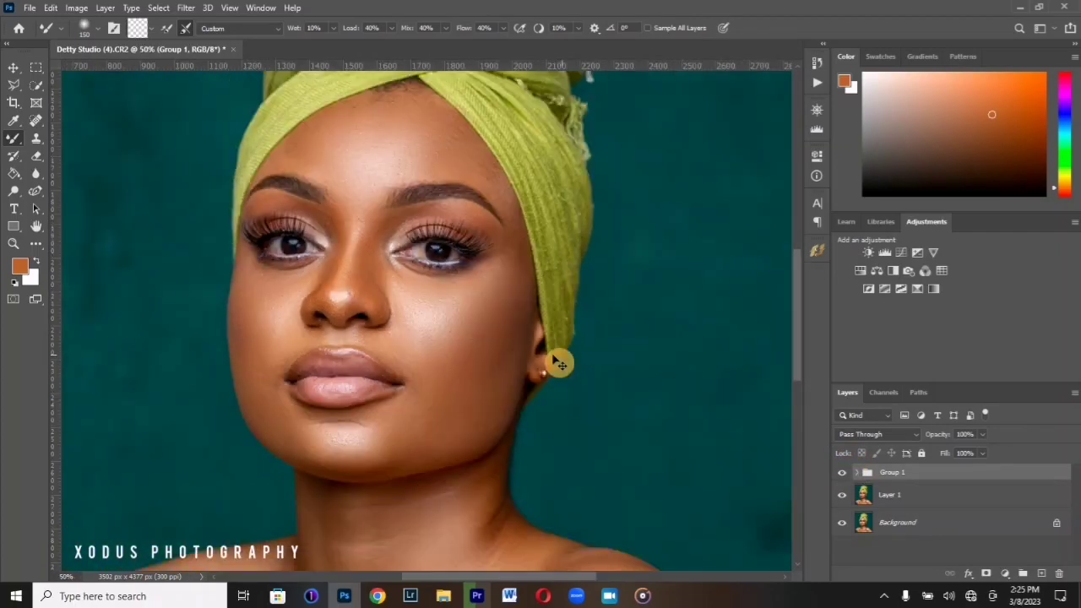
scroll(556, 362, down, 3)
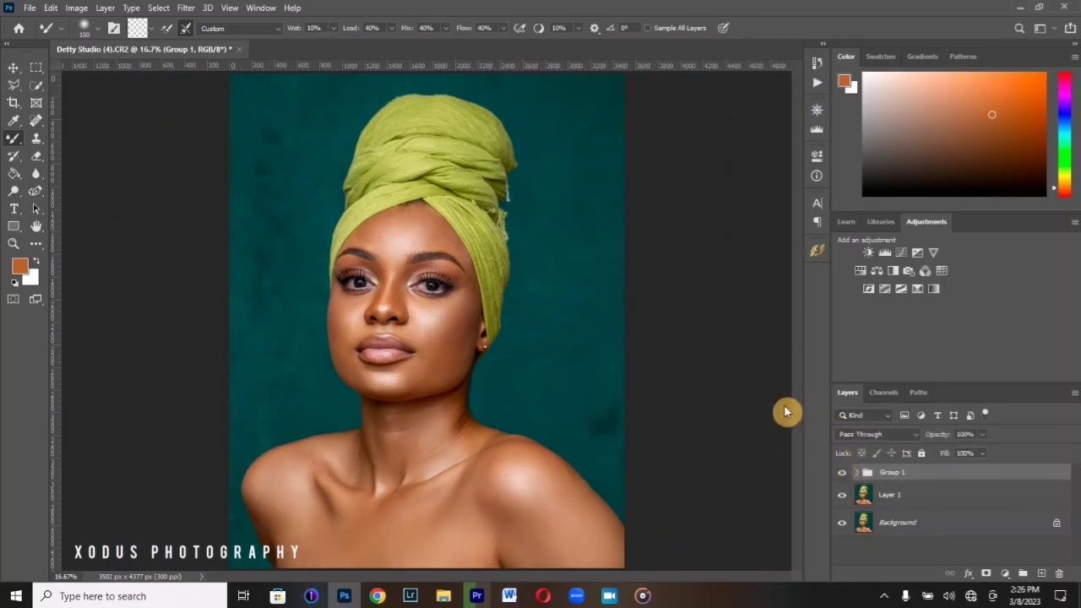
key(ctrl+minus)
key(ctrl+plus)
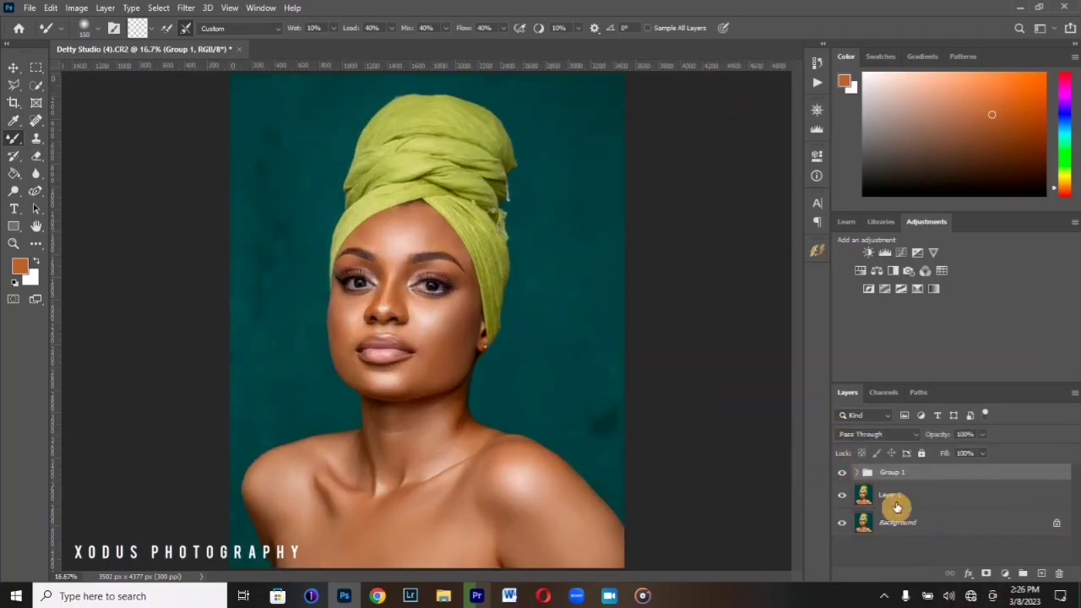
Step: Add an auto-adjusted Black & White adjustment layer above Group 1, set its Reds to 8 and hide the layer
click(1006, 576)
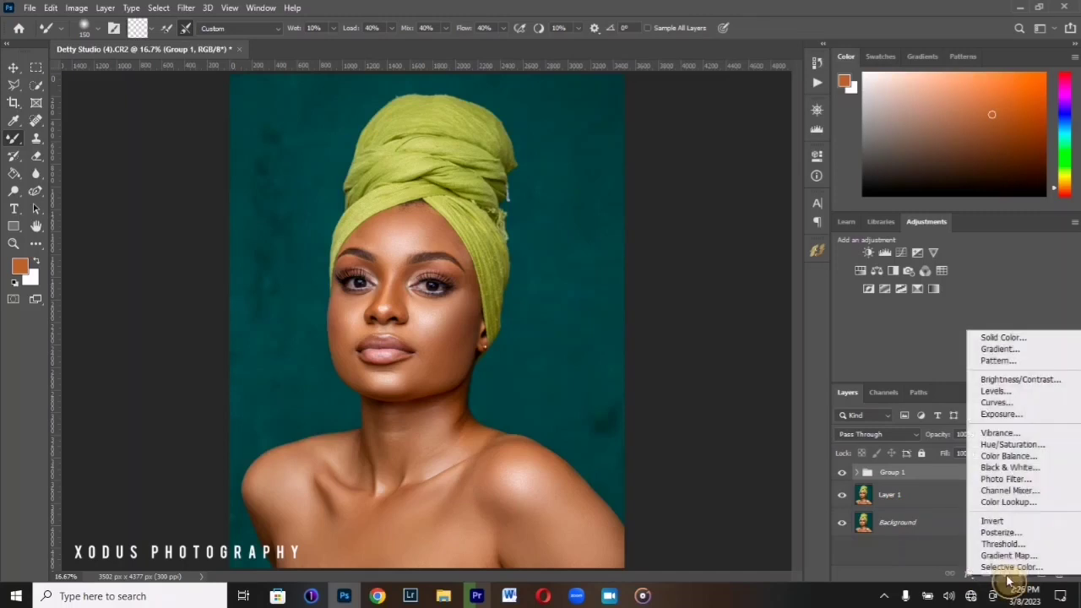
click(1027, 476)
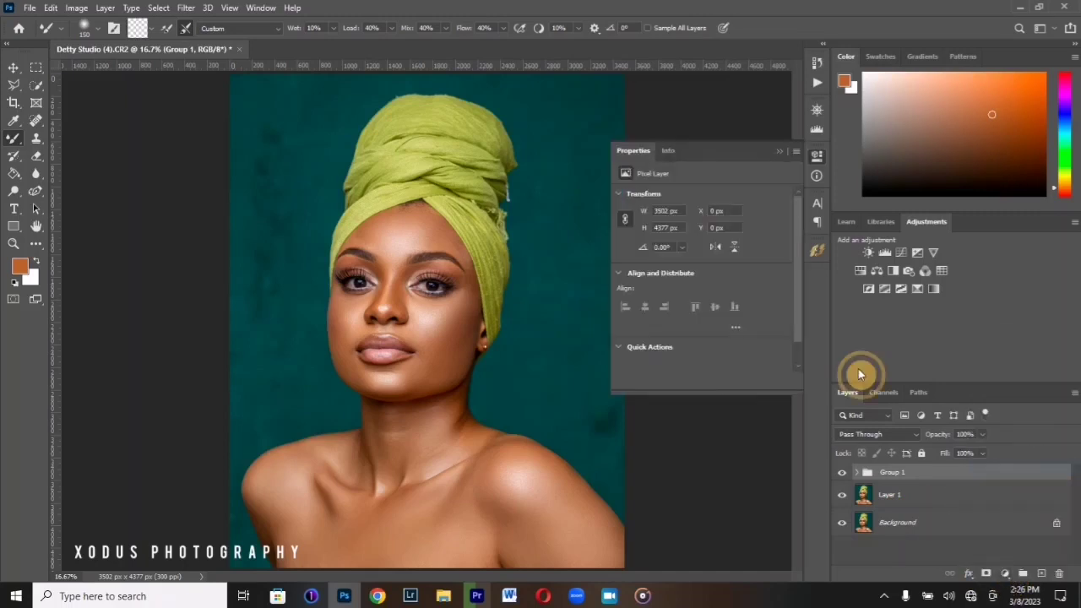
click(769, 216)
drag(706, 249, 695, 262)
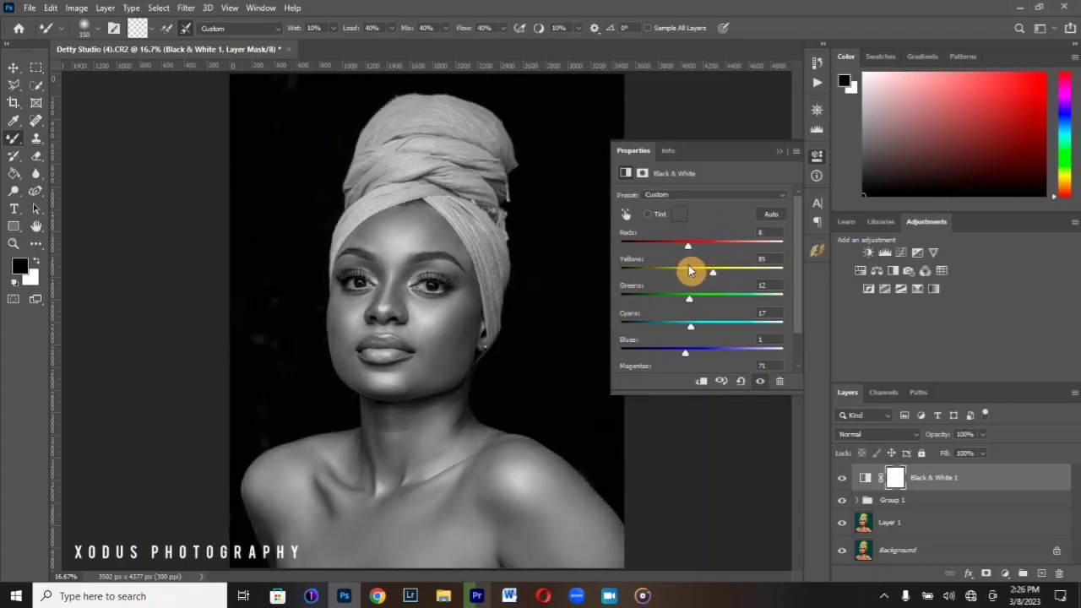
click(777, 158)
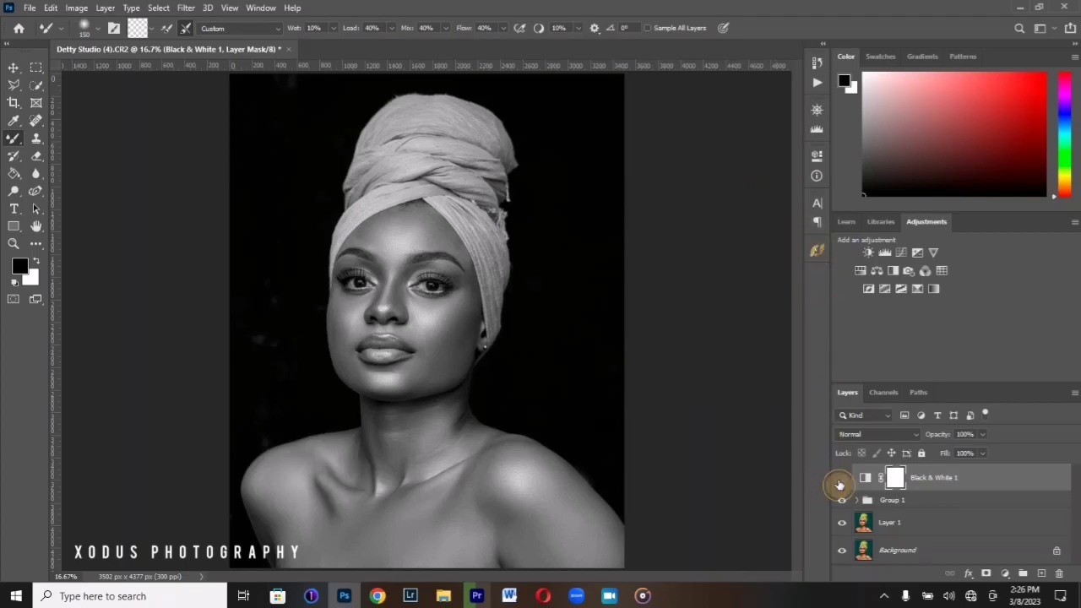
click(840, 479)
Step: Add a Curves adjustment layer above Group 1 with a point at the midtones and invert its mask to black
click(918, 506)
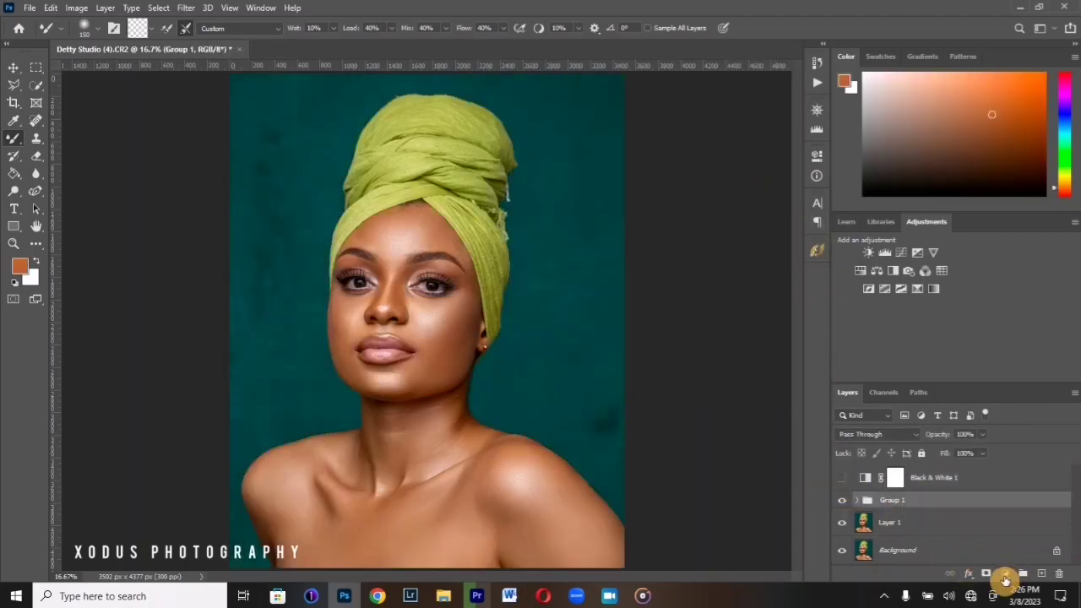
click(1005, 581)
click(992, 419)
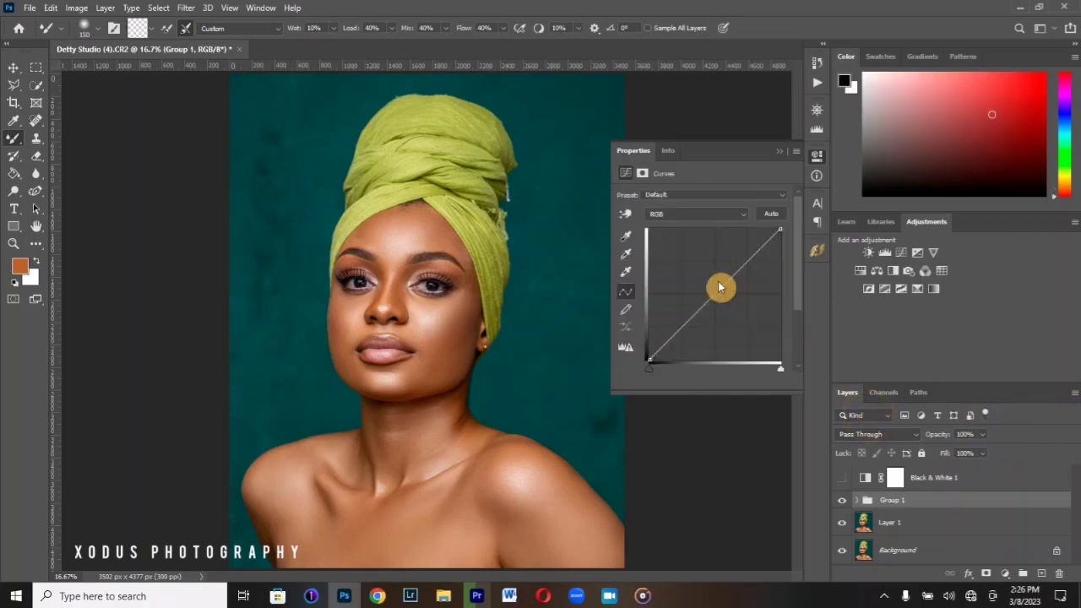
click(717, 293)
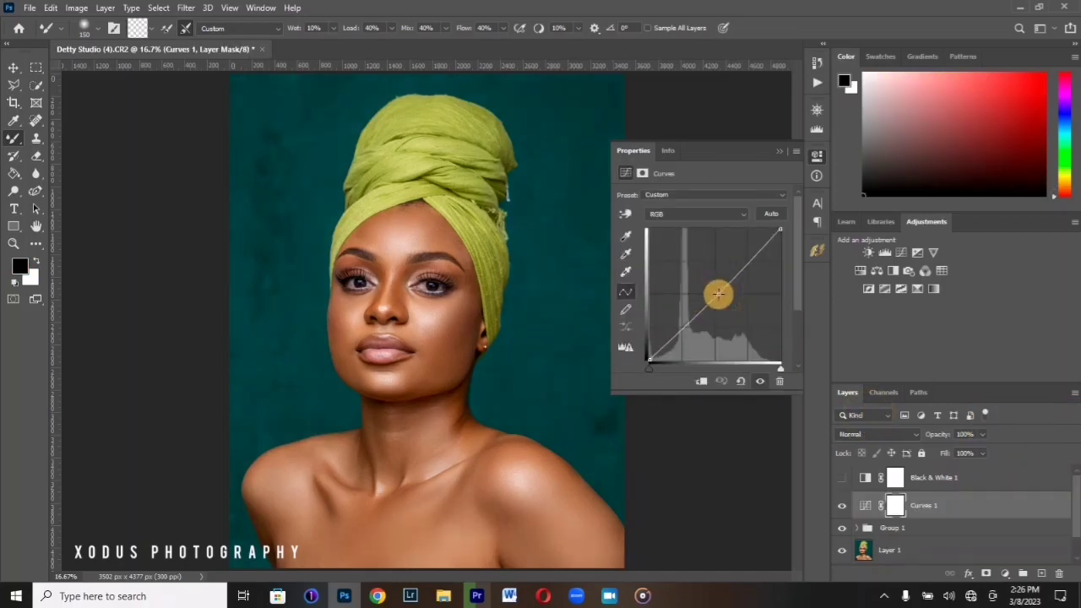
click(782, 156)
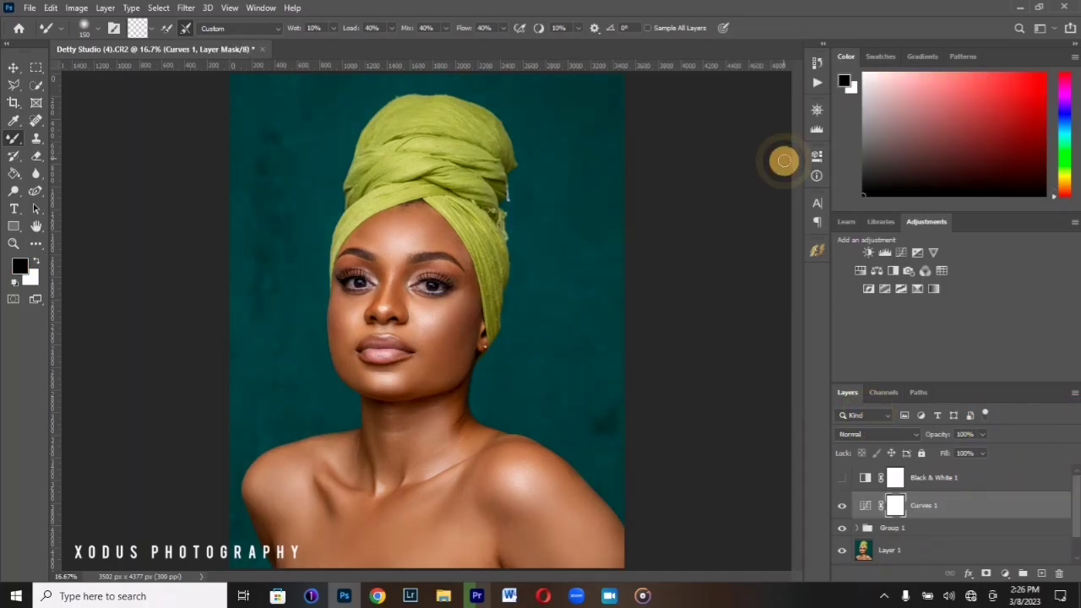
key(ctrl+i)
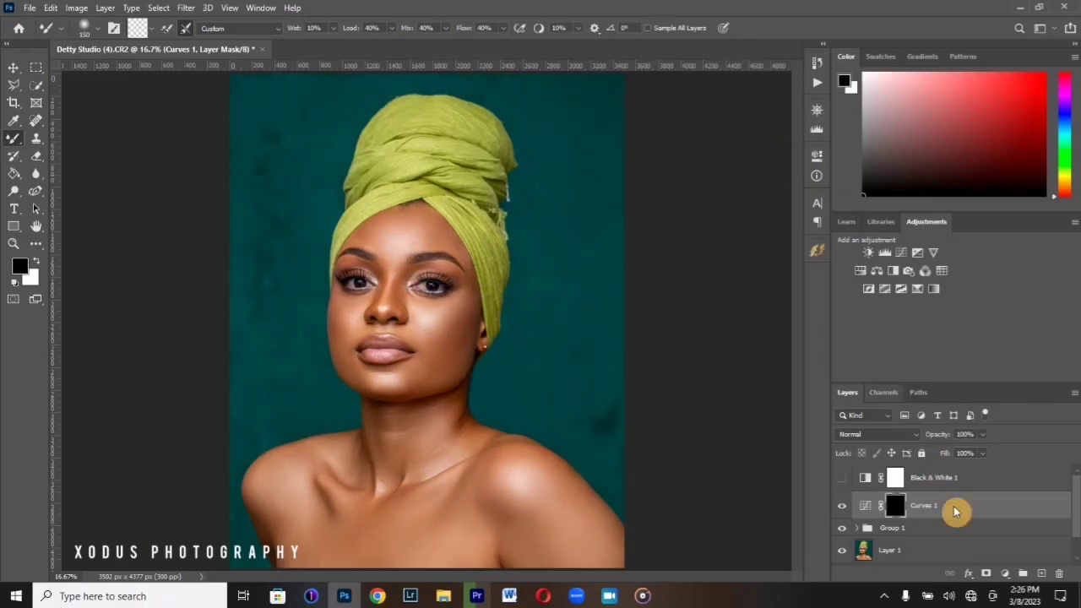
Step: Rename the masked Curves 1 layer as burn
click(1004, 574)
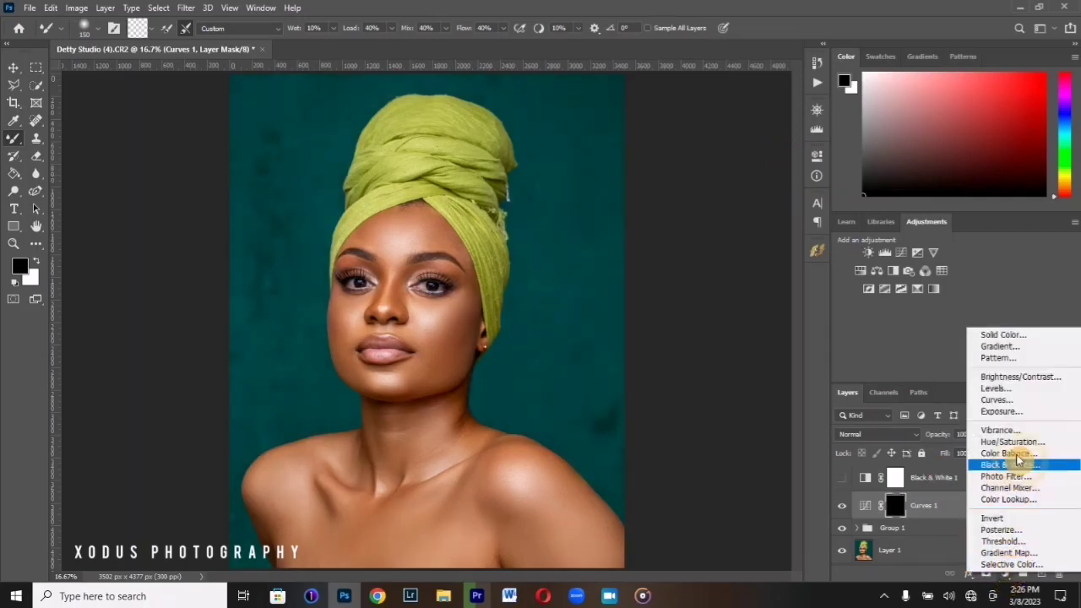
click(927, 511)
double_click(927, 507)
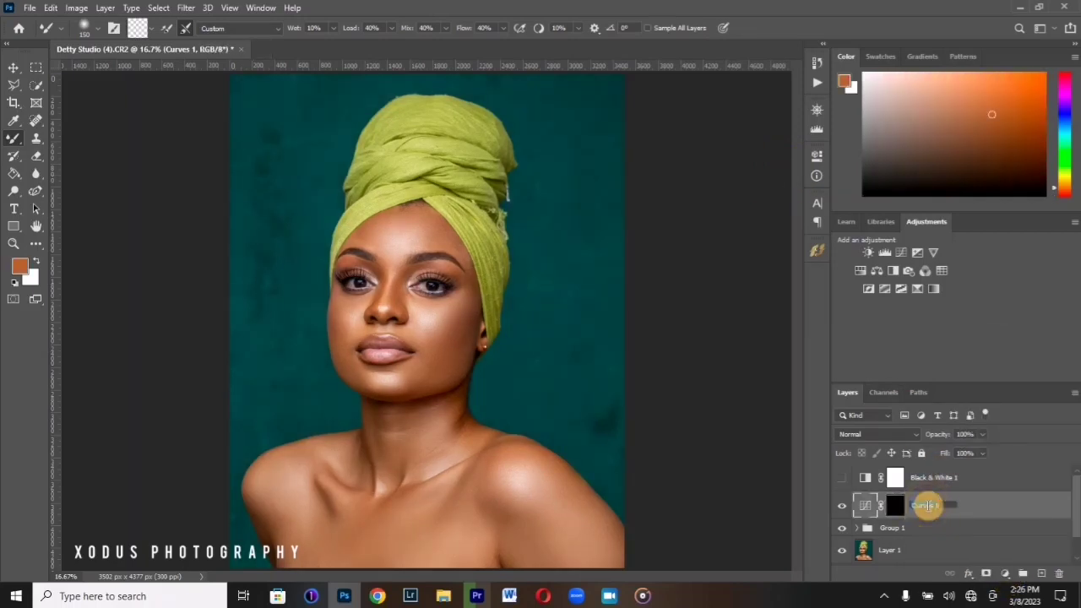
key(Return)
Step: Add a second Curves adjustment layer above burn with a point at the midtones and invert its mask to black
click(1004, 574)
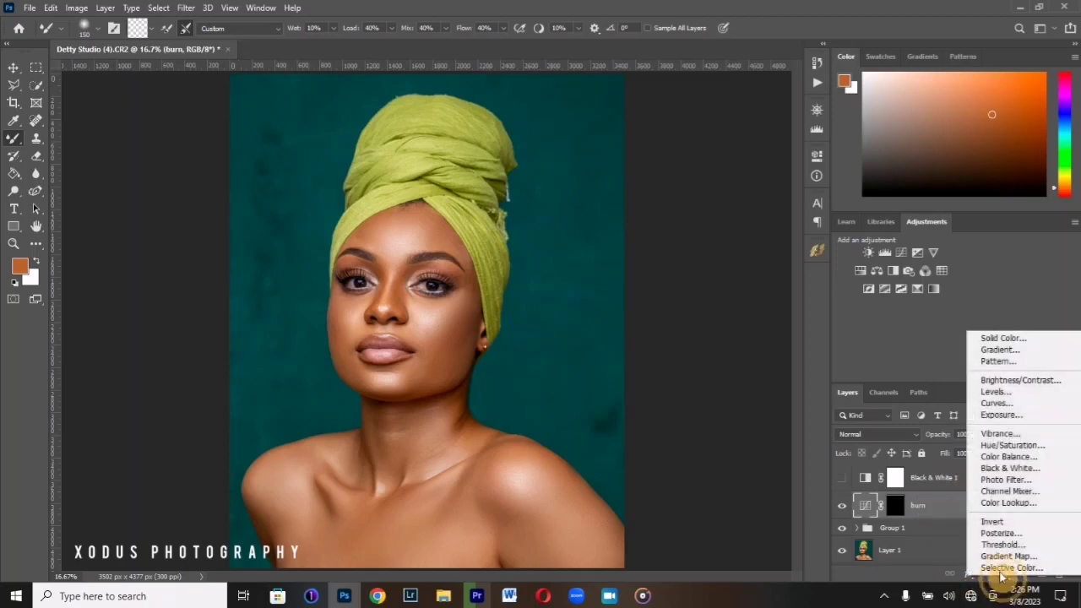
click(998, 403)
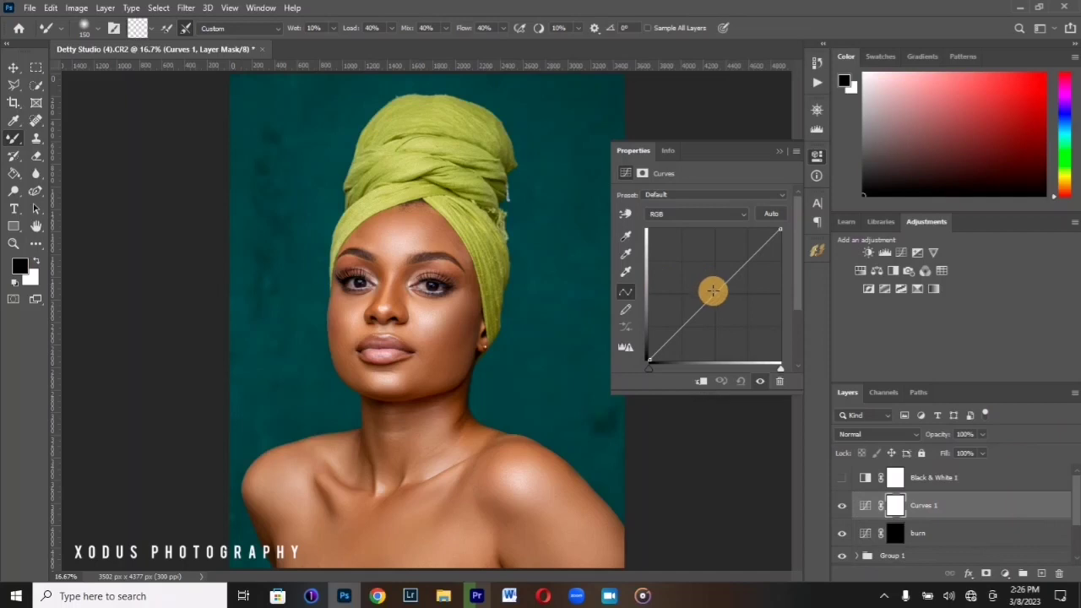
click(713, 293)
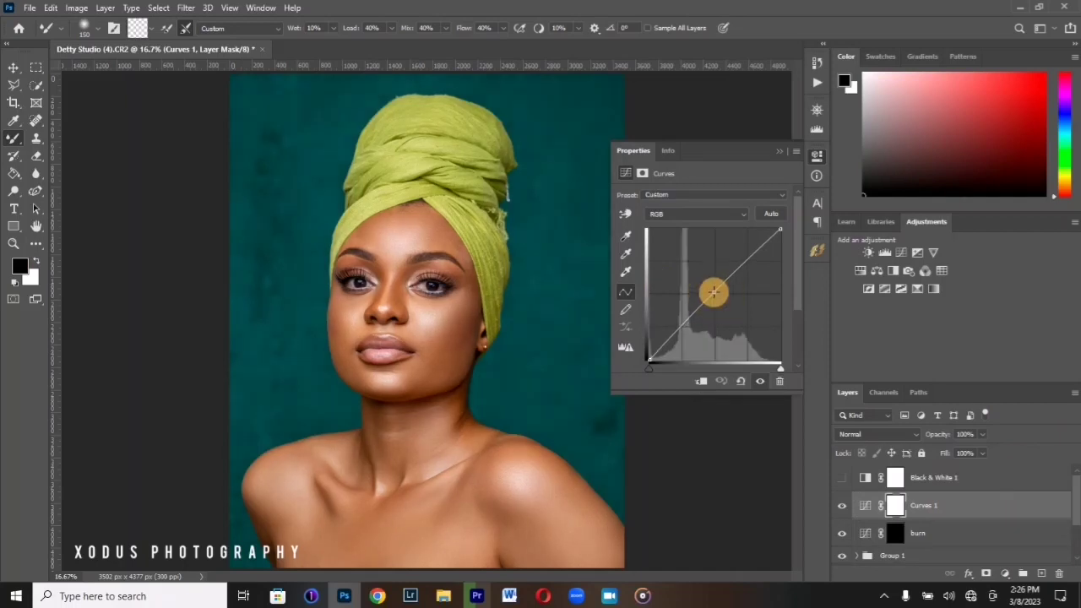
click(779, 155)
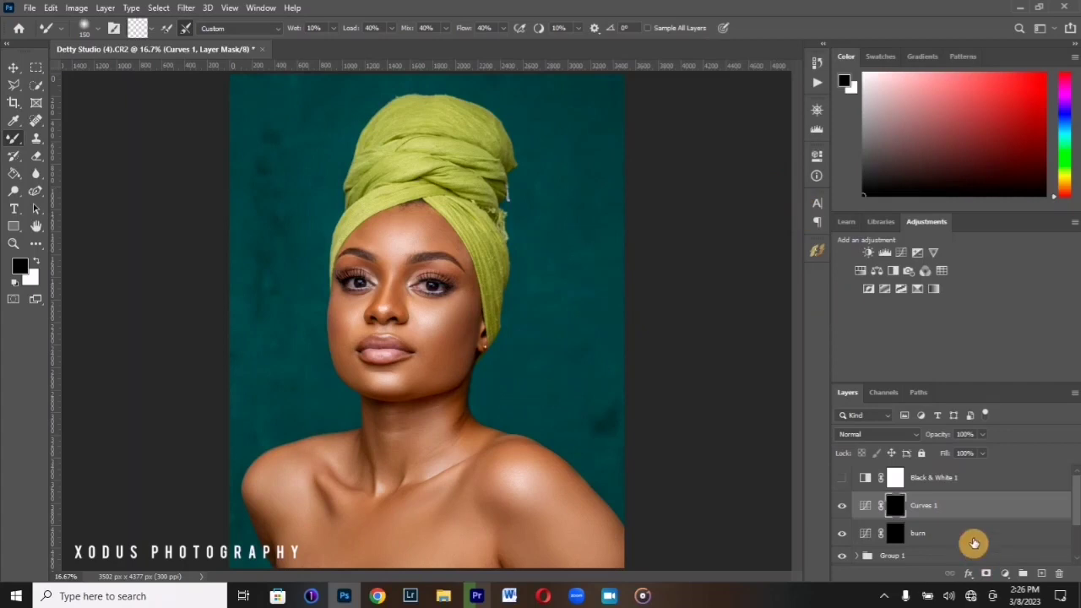
Step: Rename the new Curves layer as dodge
double_click(929, 506)
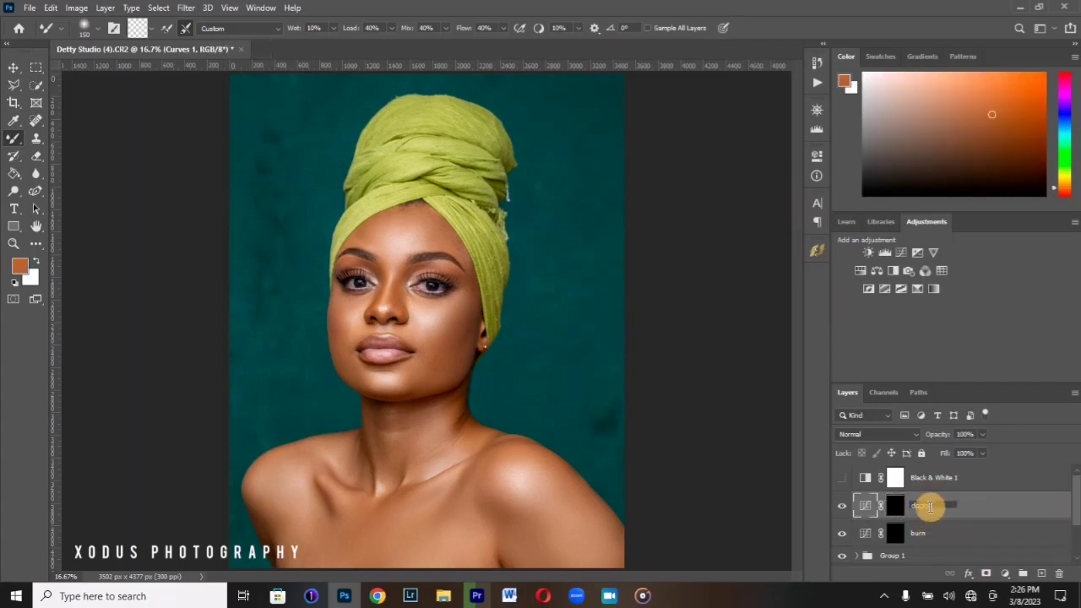
text(dodge)
key(Return)
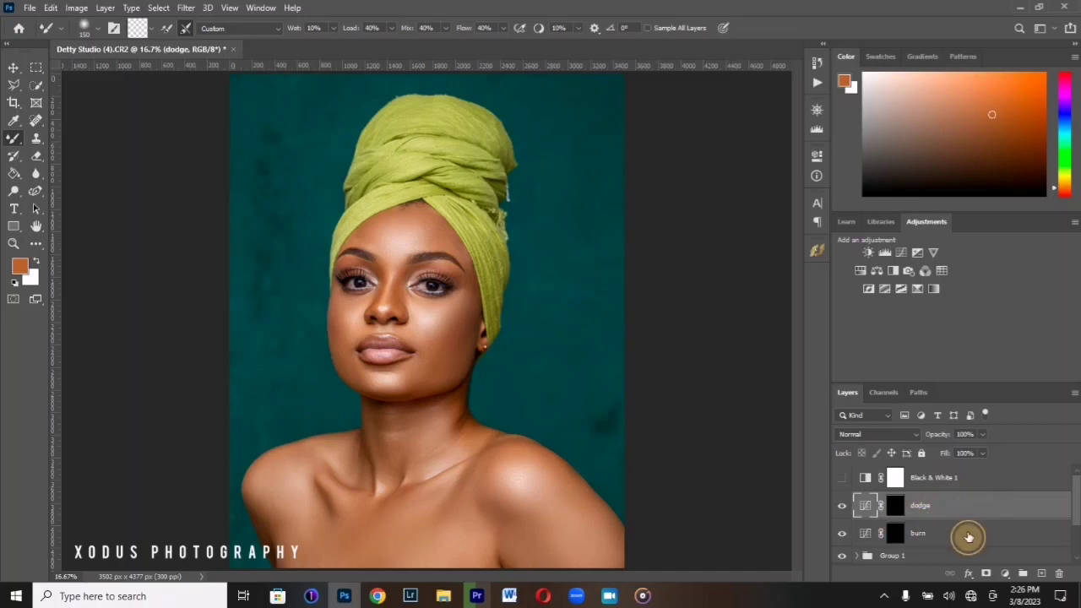
Step: Group the dodge and burn layers and name the group db
shift+click(970, 536)
key(ctrl+g)
double_click(887, 502)
text(bd)
key(Return)
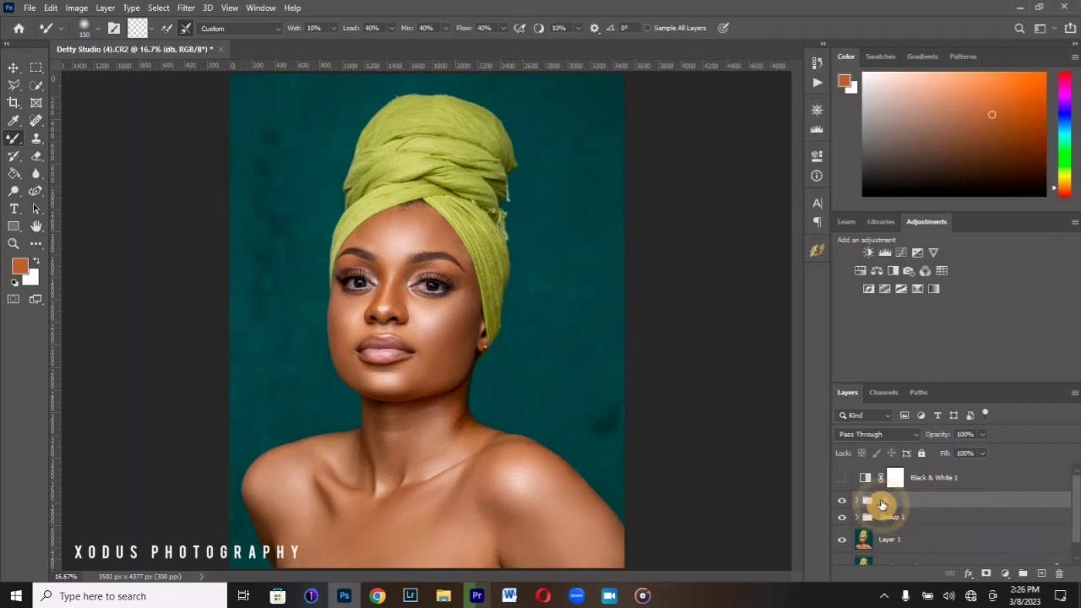
Step: Show the Black & White layer and set up a white Brush at 10% opacity for the burn layer in the db group
click(856, 500)
click(942, 554)
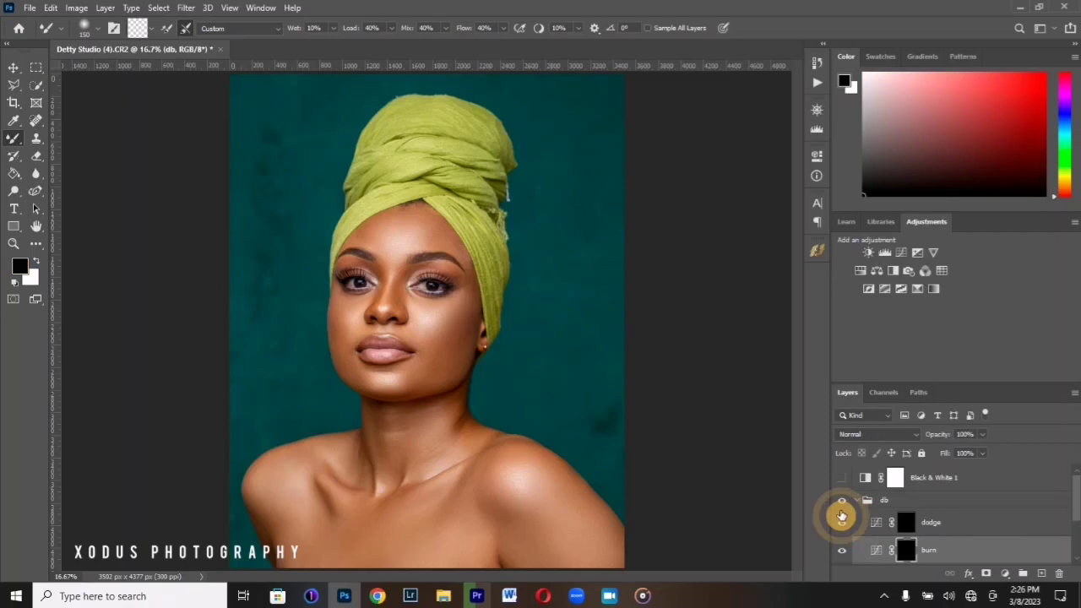
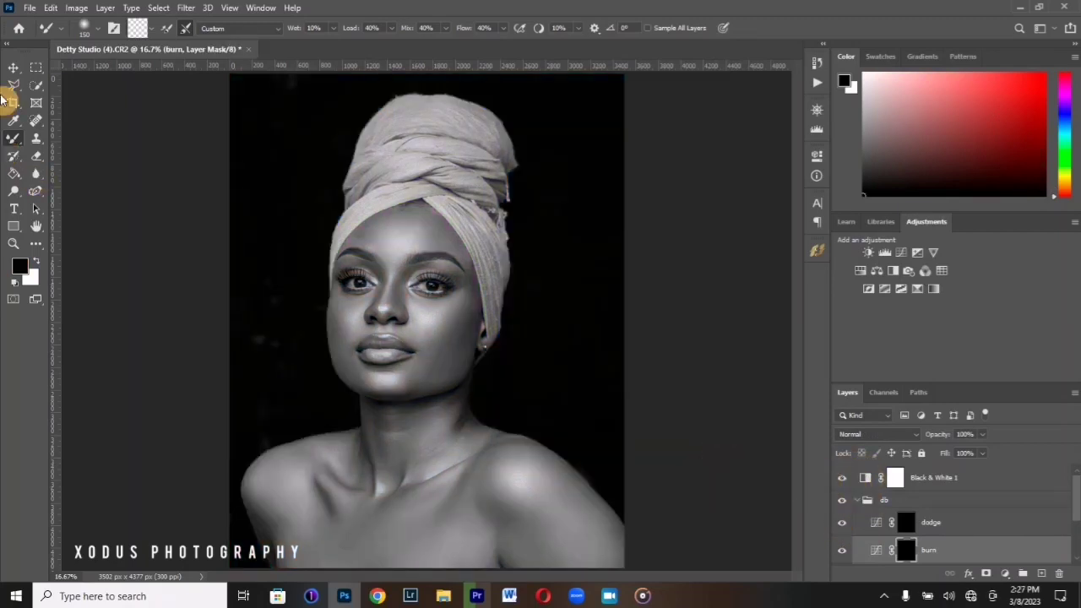
click(69, 139)
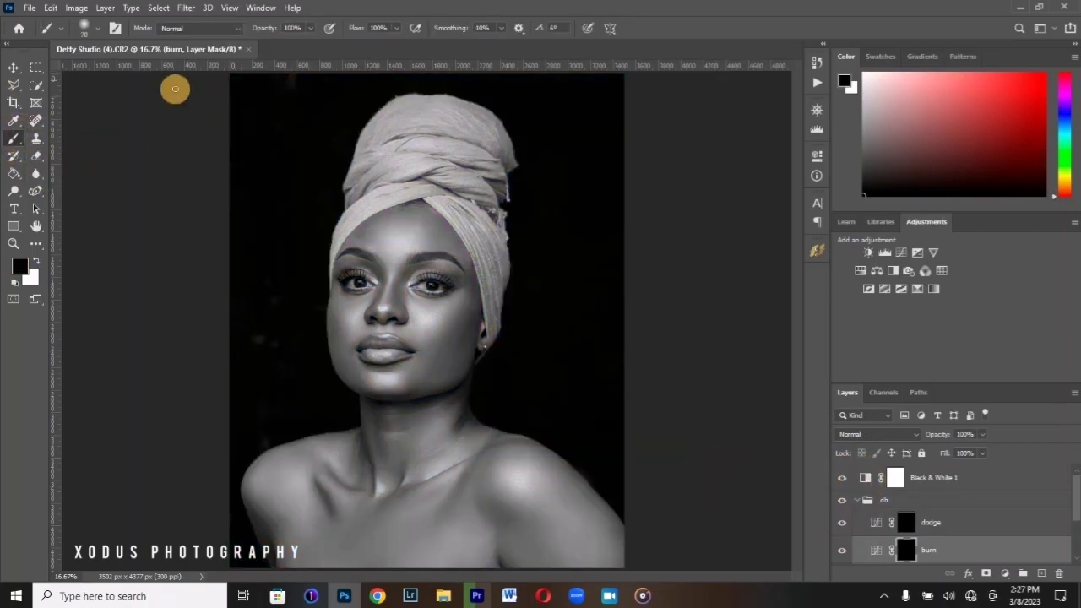
click(35, 262)
drag(310, 30, 261, 49)
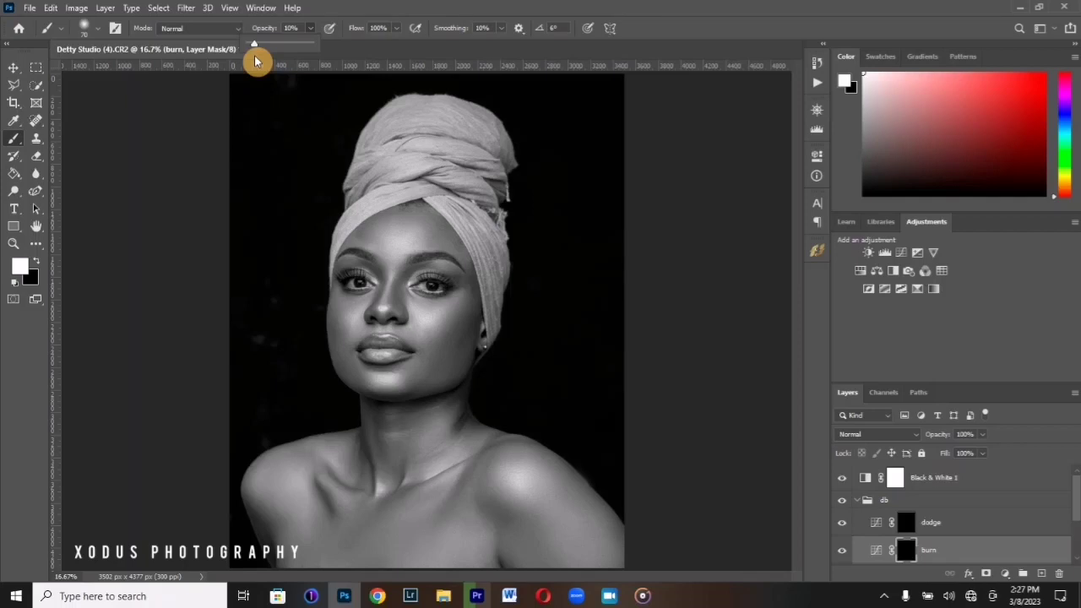
click(420, 348)
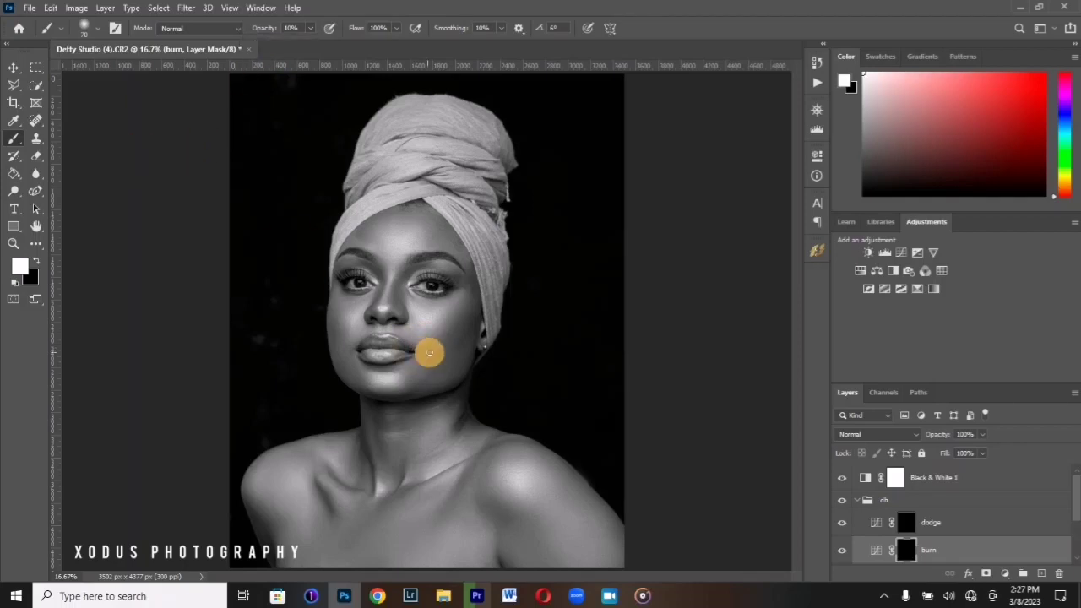
Step: Paint white on the burn mask over both cheeks and the jaw with a soft brush of about 250 to 300 px
key(])
key(])
key(])
key(])
key(])
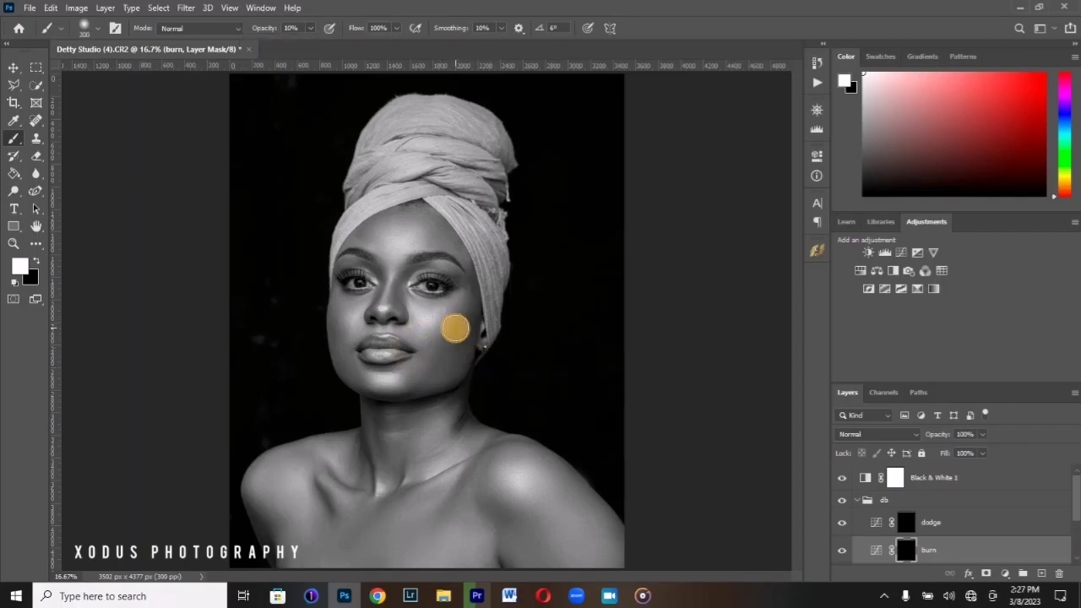
mouse_move(451, 341)
mouse_down()
mouse_move(437, 354)
mouse_move(466, 332)
mouse_move(449, 341)
mouse_up()
key([)
drag(348, 331, 340, 333)
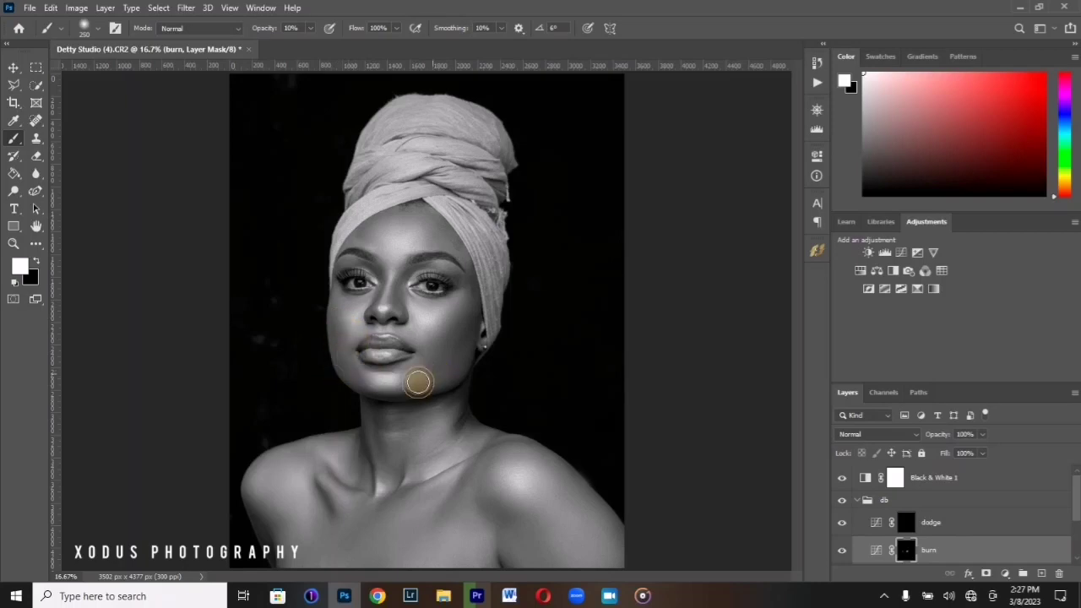
mouse_move(462, 329)
mouse_down()
mouse_move(464, 302)
mouse_move(421, 293)
mouse_up()
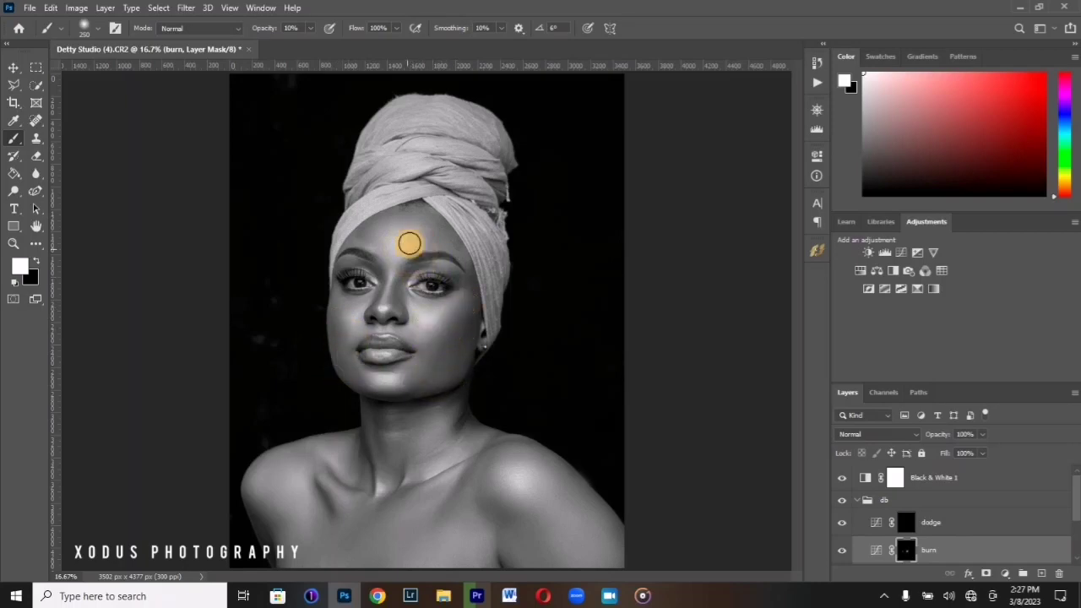
Step: Paint the burn mask over the forehead, then along the sides of the nose with a 175 px brush
mouse_move(413, 223)
mouse_down()
mouse_move(368, 241)
mouse_move(376, 258)
mouse_move(374, 243)
mouse_move(398, 230)
mouse_move(382, 234)
mouse_move(440, 231)
mouse_move(423, 242)
mouse_move(392, 304)
mouse_up()
key(bracketleft)
key(bracketleft)
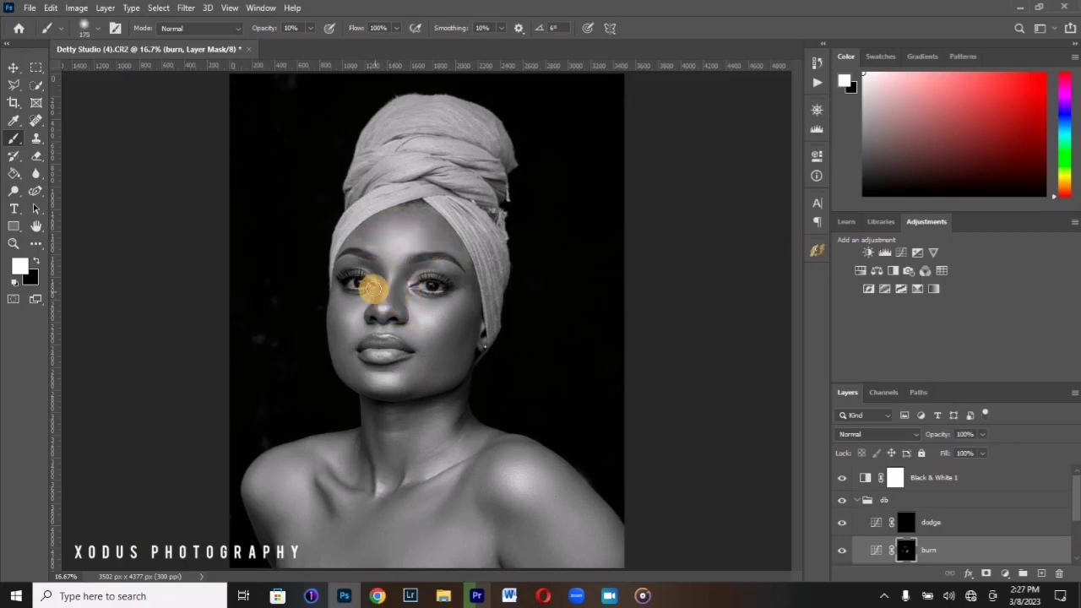
mouse_move(374, 313)
mouse_down()
mouse_move(377, 293)
mouse_move(401, 279)
mouse_up()
Step: Paint the burn mask across the neck with an enlarged brush and around the collarbones at 175 px
key(bracketright)
key(bracketright)
key(bracketright)
mouse_move(464, 424)
mouse_down()
mouse_move(465, 434)
mouse_move(465, 415)
mouse_move(422, 436)
mouse_move(380, 473)
mouse_move(377, 446)
mouse_move(386, 461)
mouse_move(361, 488)
mouse_move(358, 437)
mouse_up()
key(bracketleft)
key(bracketleft)
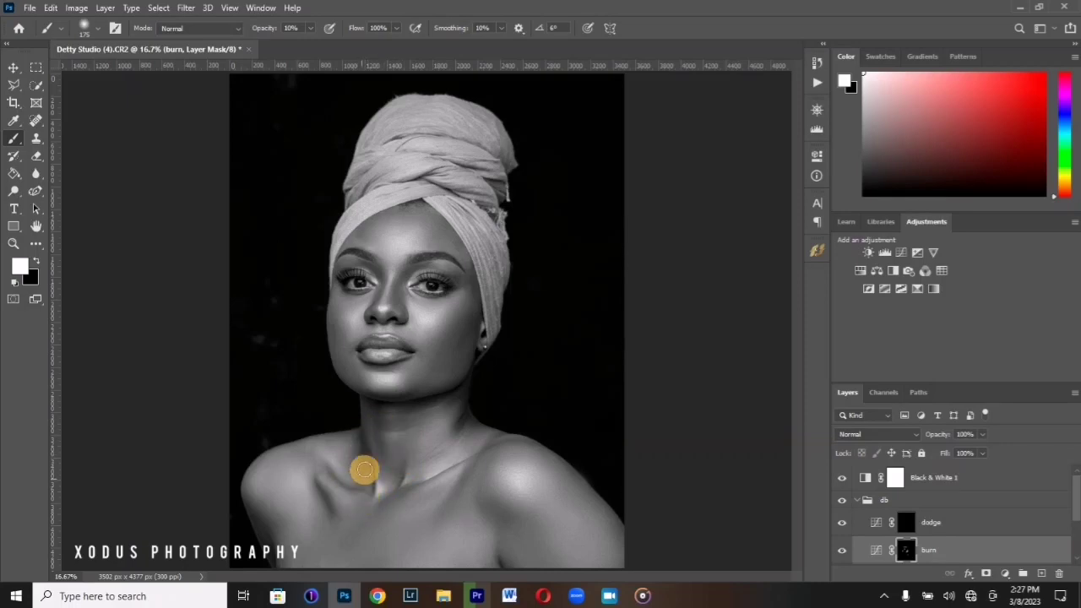
mouse_move(409, 490)
mouse_down()
mouse_move(372, 499)
mouse_move(315, 508)
mouse_move(319, 500)
mouse_move(379, 513)
mouse_move(349, 526)
mouse_move(469, 502)
mouse_move(470, 518)
mouse_move(459, 482)
mouse_move(405, 525)
mouse_up()
Step: Paint the burn mask over the darker areas of the chest and beside the shoulders with a brush of about 300 px
key(bracketright)
key(bracketright)
key(bracketright)
key(bracketright)
mouse_move(498, 506)
mouse_down()
mouse_move(495, 533)
mouse_move(493, 459)
mouse_move(598, 512)
mouse_move(612, 559)
mouse_move(495, 499)
mouse_move(532, 550)
mouse_up()
key(bracketleft)
mouse_move(290, 540)
mouse_down()
mouse_move(314, 526)
mouse_move(322, 539)
mouse_move(306, 475)
mouse_move(280, 474)
mouse_move(295, 471)
mouse_move(355, 533)
mouse_up()
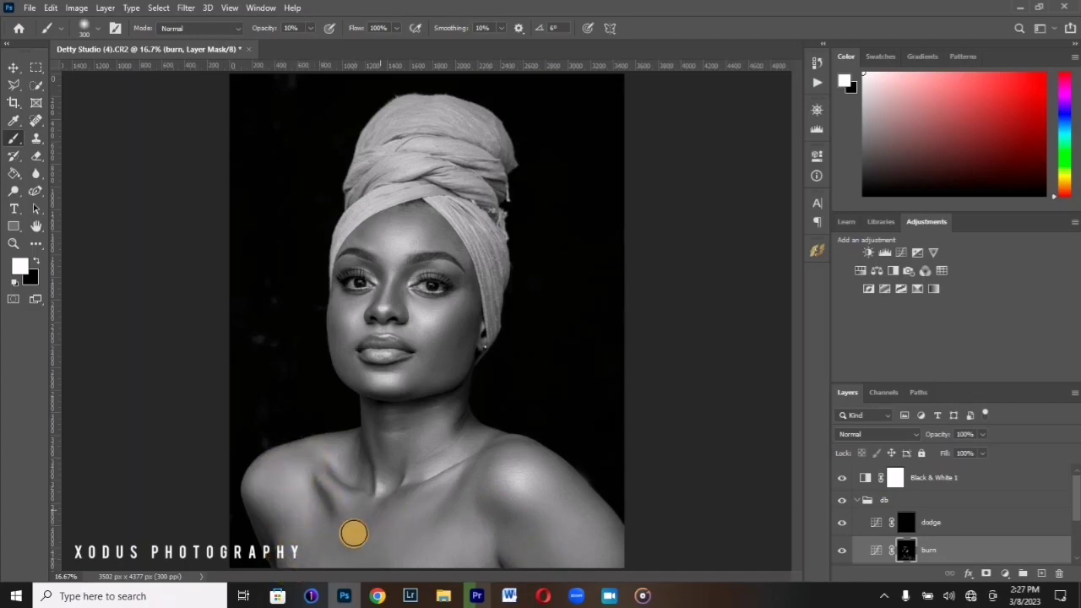
Step: Add more burn strokes at the base of the neck and over the cheek, eye area and forehead
key(bracketleft)
key(bracketleft)
click(356, 439)
mouse_move(355, 438)
mouse_down()
mouse_move(374, 425)
mouse_move(374, 442)
mouse_move(410, 458)
mouse_move(435, 438)
mouse_up()
key(bracketright)
mouse_move(468, 333)
mouse_down()
mouse_move(443, 374)
mouse_move(469, 336)
mouse_move(453, 343)
mouse_move(438, 317)
mouse_up()
mouse_move(417, 277)
mouse_down()
mouse_move(422, 229)
mouse_move(450, 233)
mouse_move(374, 228)
mouse_move(368, 239)
mouse_move(390, 251)
mouse_move(361, 230)
mouse_up()
Step: Paint white on the dodge mask over the forehead highlight at 300 px and down the nose bridge and face at 125 px
click(938, 531)
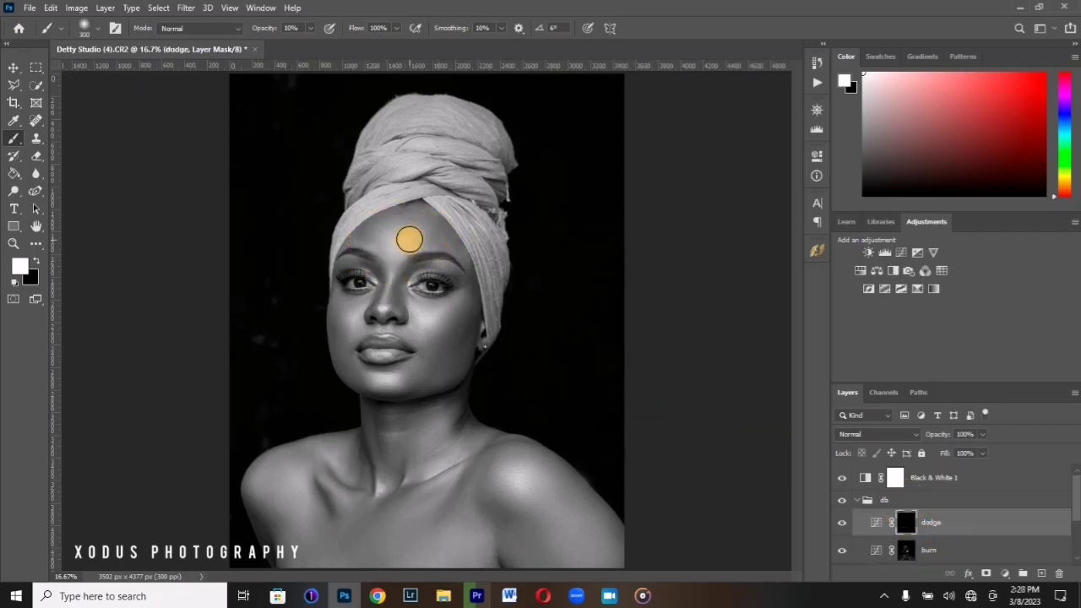
drag(421, 234, 386, 229)
key([)
key([)
key([)
click(393, 269)
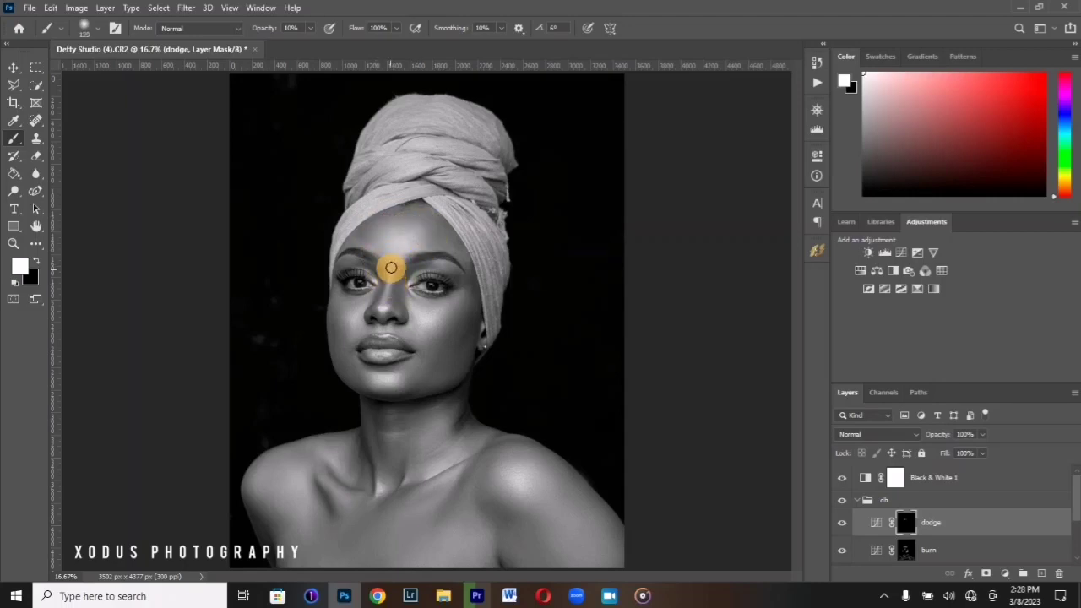
mouse_move(383, 301)
mouse_down()
mouse_move(393, 265)
mouse_move(387, 304)
mouse_move(427, 300)
mouse_move(450, 313)
mouse_move(440, 326)
mouse_move(427, 311)
mouse_move(443, 331)
mouse_move(461, 321)
mouse_move(432, 337)
mouse_move(416, 302)
mouse_move(370, 334)
mouse_move(339, 303)
mouse_move(347, 322)
mouse_move(355, 307)
mouse_move(341, 317)
mouse_move(346, 360)
mouse_move(390, 390)
mouse_move(395, 378)
mouse_move(372, 383)
mouse_move(371, 432)
mouse_move(271, 457)
mouse_move(281, 494)
mouse_move(313, 494)
mouse_move(321, 521)
mouse_move(305, 484)
mouse_move(314, 528)
mouse_move(299, 468)
mouse_move(270, 484)
mouse_move(298, 499)
mouse_move(290, 466)
mouse_move(324, 485)
mouse_move(311, 533)
mouse_up()
Step: Paint the dodge mask over the highlights on both shoulders with an enlarged brush
key(])
key(])
key(])
key(])
key(bracketleft)
mouse_move(504, 483)
mouse_down()
mouse_move(529, 466)
mouse_move(495, 493)
mouse_move(529, 505)
mouse_move(528, 489)
mouse_move(577, 520)
mouse_move(587, 548)
mouse_move(538, 470)
mouse_move(552, 484)
mouse_move(411, 448)
mouse_move(445, 455)
mouse_move(404, 475)
mouse_move(440, 420)
mouse_move(435, 460)
mouse_move(373, 479)
mouse_move(370, 495)
mouse_move(325, 456)
mouse_move(304, 497)
mouse_up()
Step: Brighten the collarbone highlight at the base of the neck on the dodge mask with a smaller brush
key(])
key(])
key(bracketleft)
key(bracketleft)
key(bracketleft)
click(376, 480)
key(bracketleft)
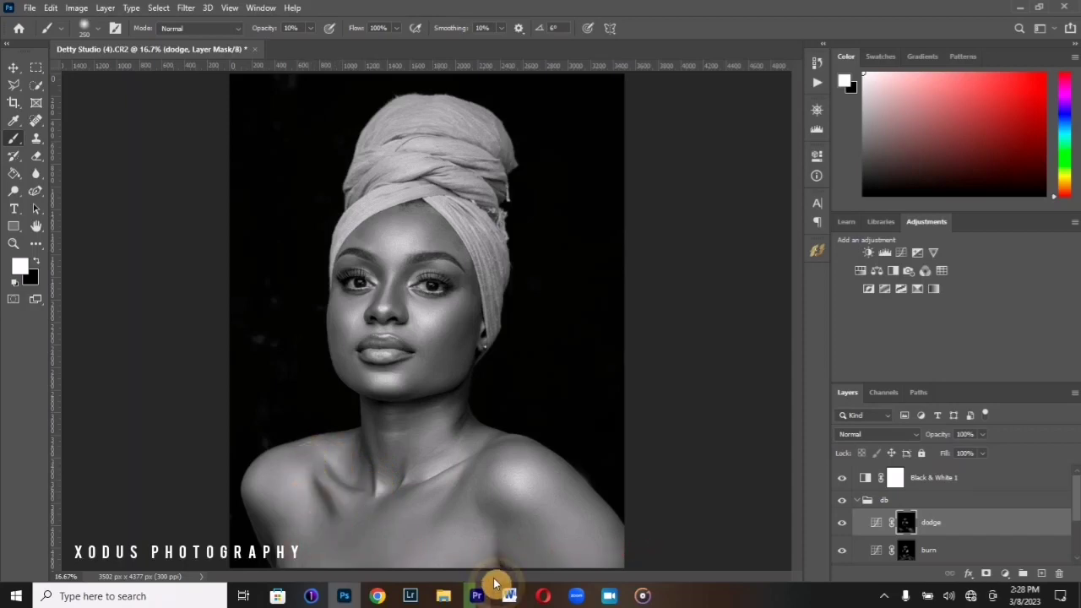
Step: Paint the dodge mask across the lower chest with a 600 px brush
key(bracketright)
key(bracketright)
key(bracketright)
key(bracketright)
drag(427, 571, 345, 562)
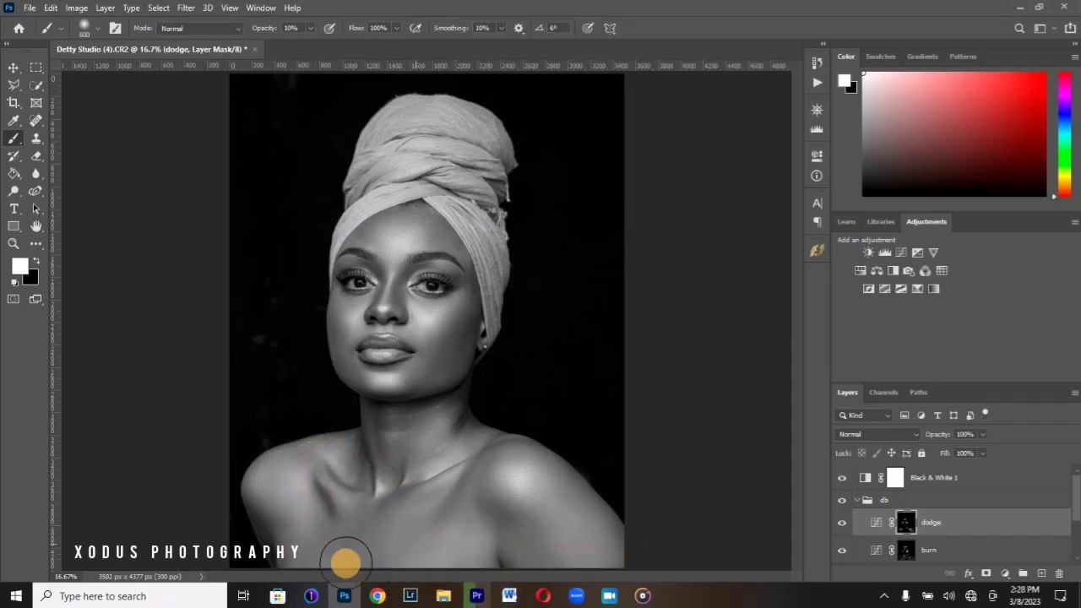
Step: Paint the dodge mask over the neck and the hollow between the collarbones with a 175 px brush
key(bracketleft)
key(bracketleft)
key(bracketleft)
key(bracketleft)
key(bracketleft)
key(bracketleft)
mouse_move(388, 433)
mouse_down()
mouse_move(377, 496)
mouse_move(400, 475)
mouse_move(374, 422)
mouse_move(371, 448)
mouse_move(440, 417)
mouse_up()
click(378, 492)
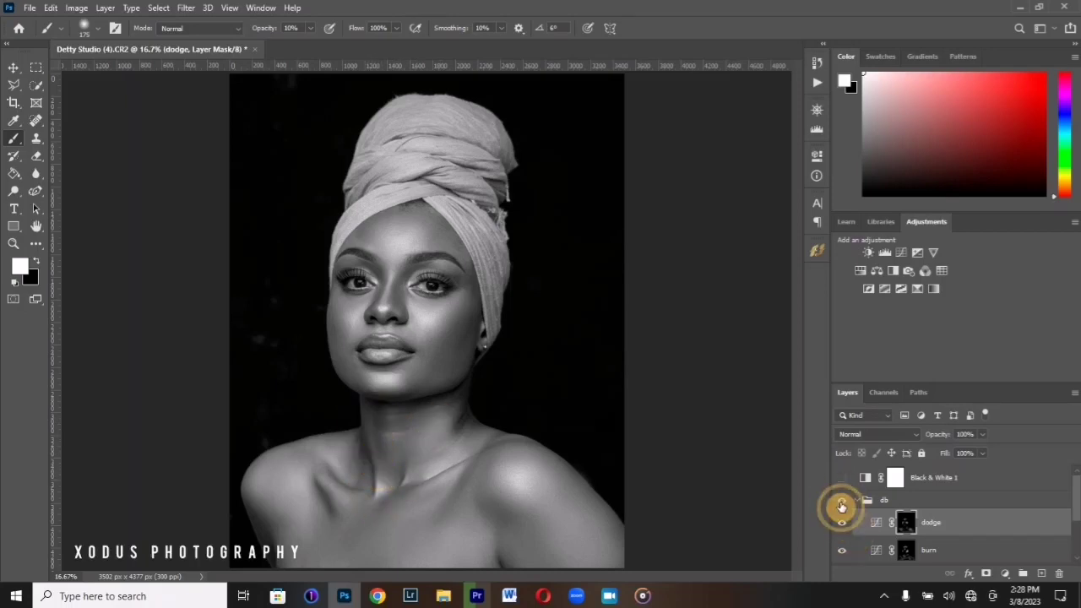
Step: Hide the Black & White layer, compare the portrait with and without the db group, and collapse the group
click(841, 478)
click(843, 505)
click(843, 504)
click(842, 504)
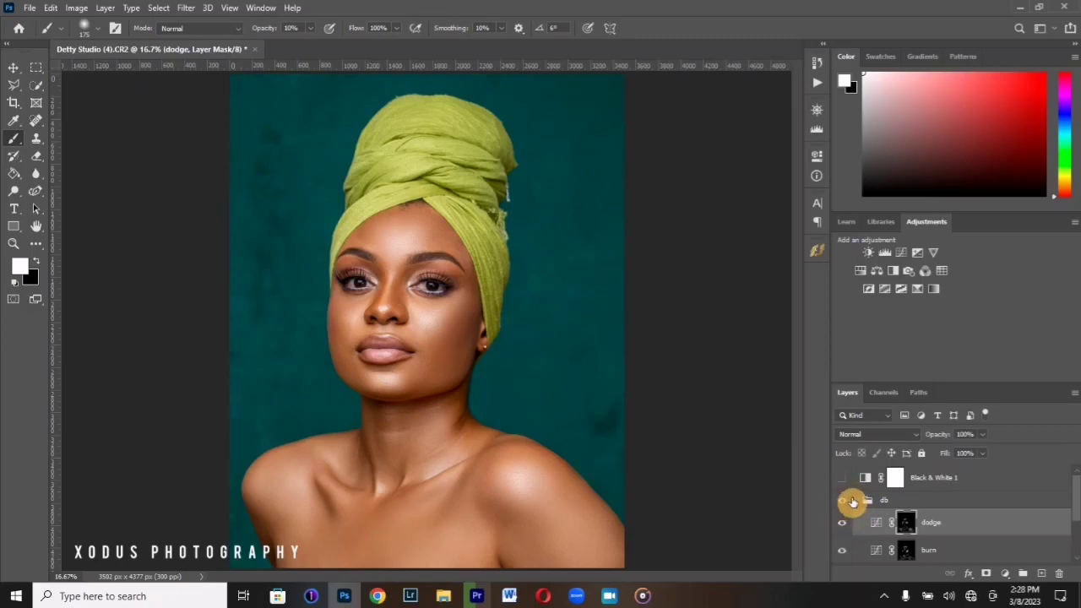
click(856, 504)
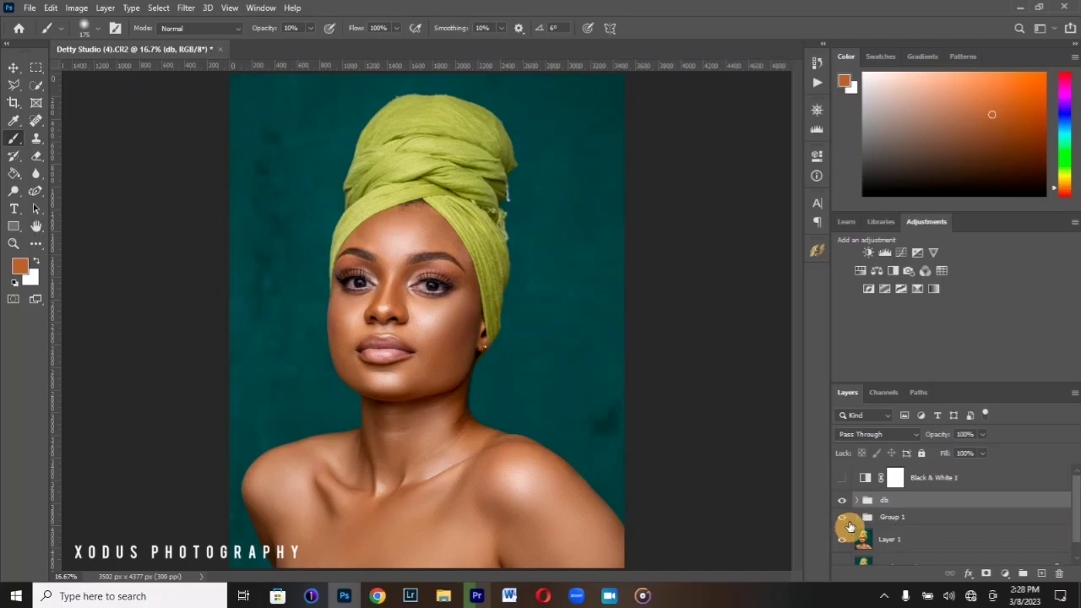
Step: Compare the dodged and burned portrait with and without the db group and examine the skin close up and in full view
key(ctrl+minus)
click(842, 504)
click(842, 504)
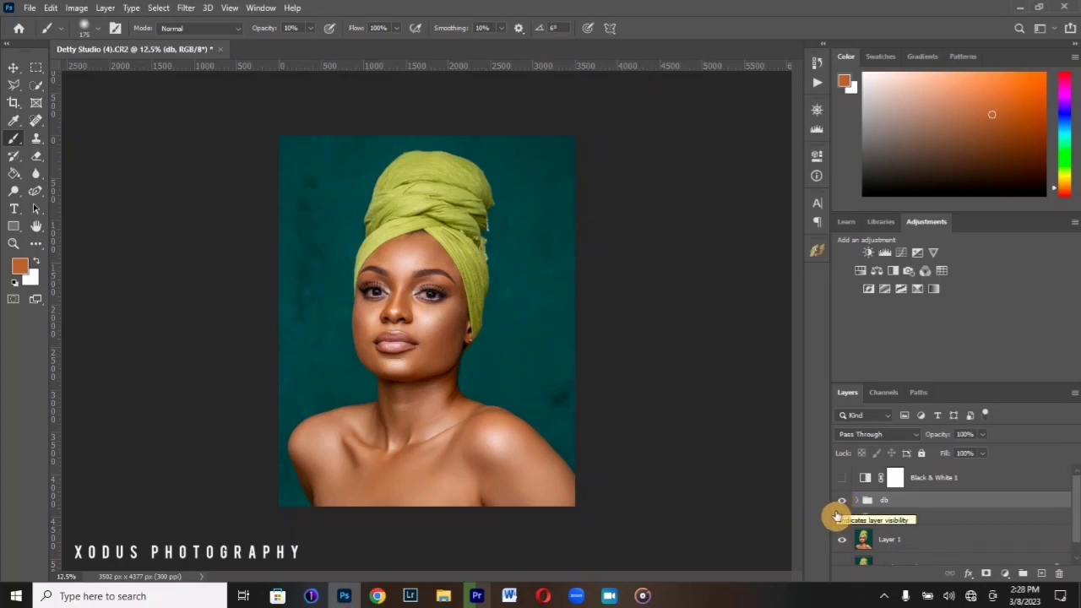
click(841, 505)
click(841, 505)
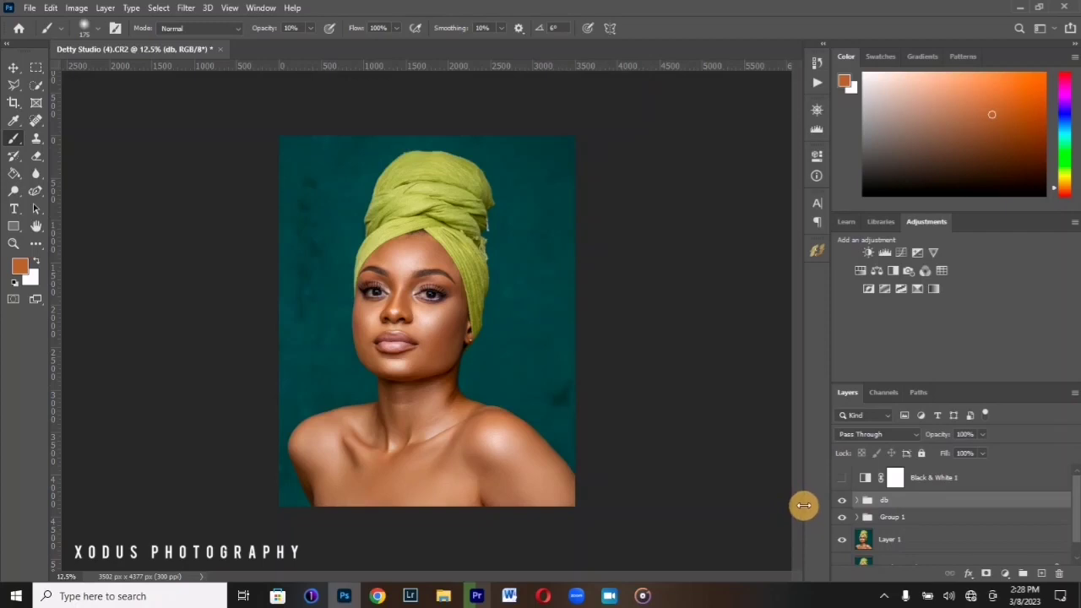
scroll(526, 419, up, 6)
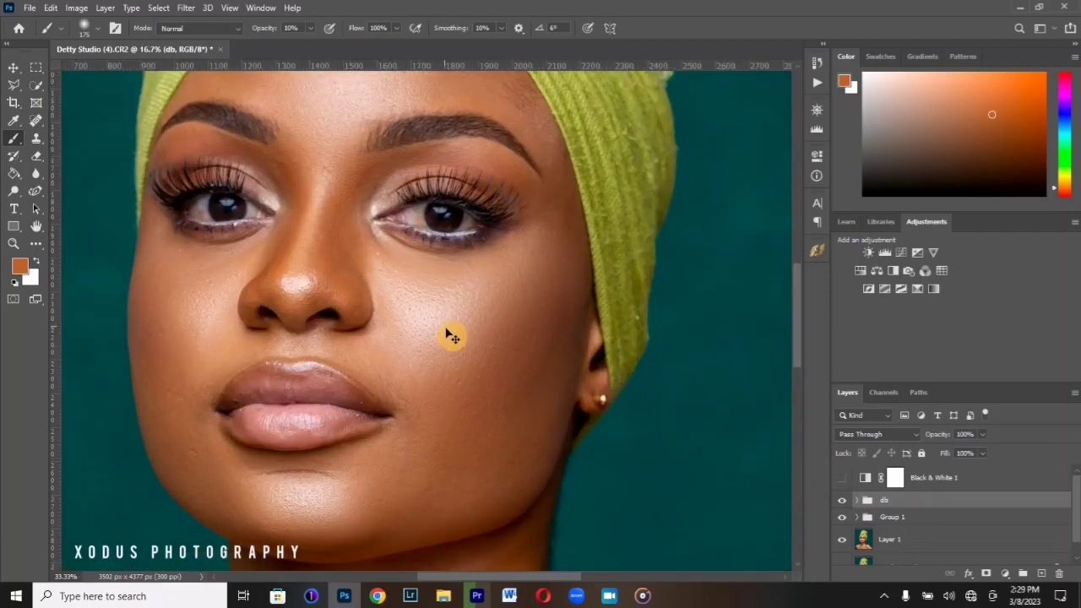
scroll(455, 362, down, 6)
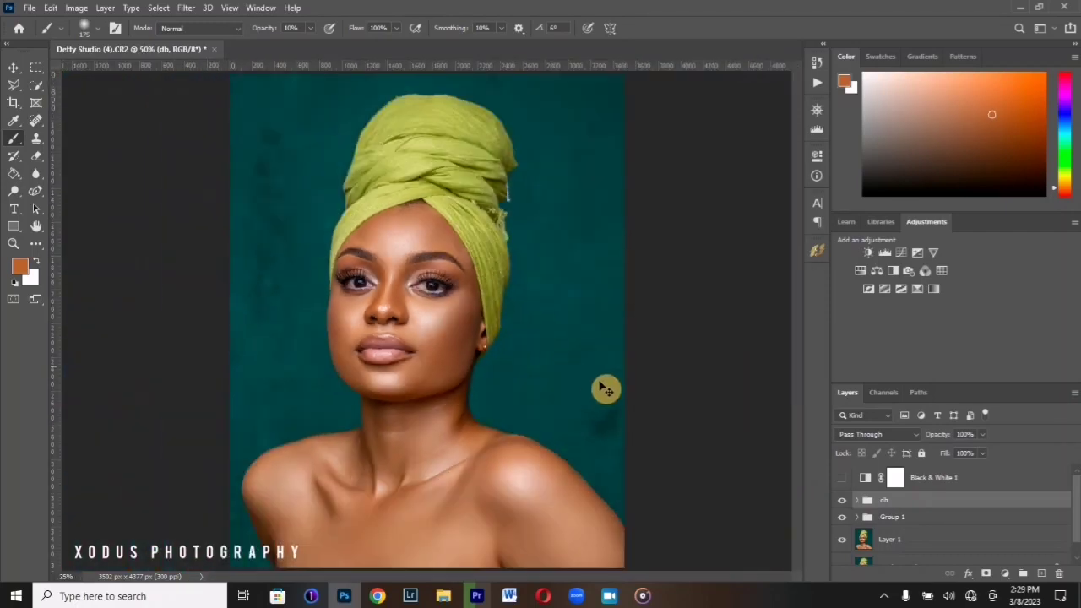
scroll(598, 402, up, 2)
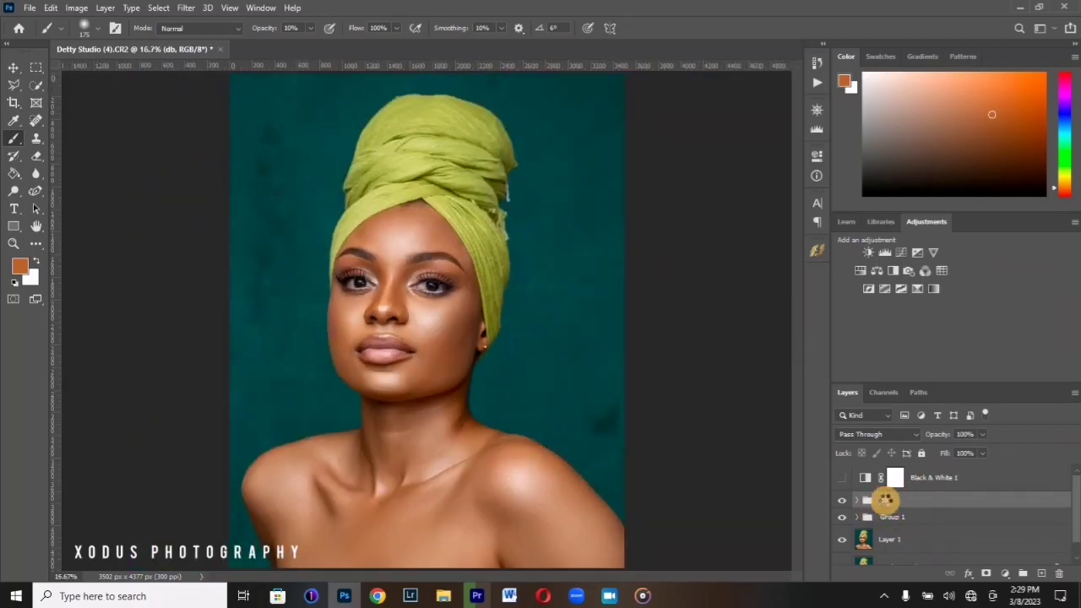
Step: Stamp all visible layers into a new layer named lo above the db group and duplicate it
key(ctrl+shift+alt+e)
double_click(896, 506)
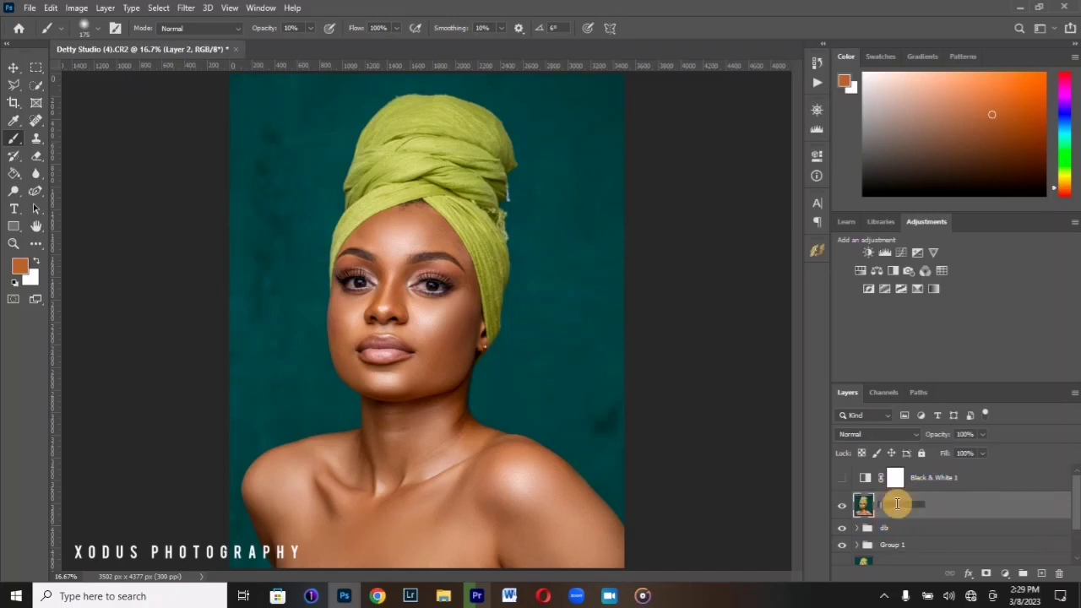
text(lo)
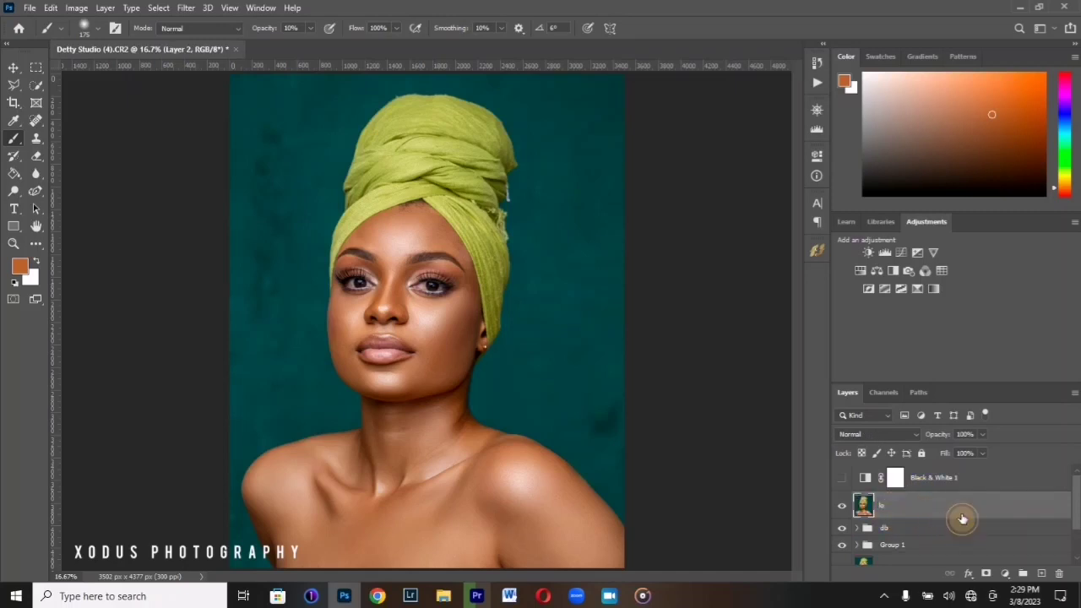
key(Return)
key(ctrl+j)
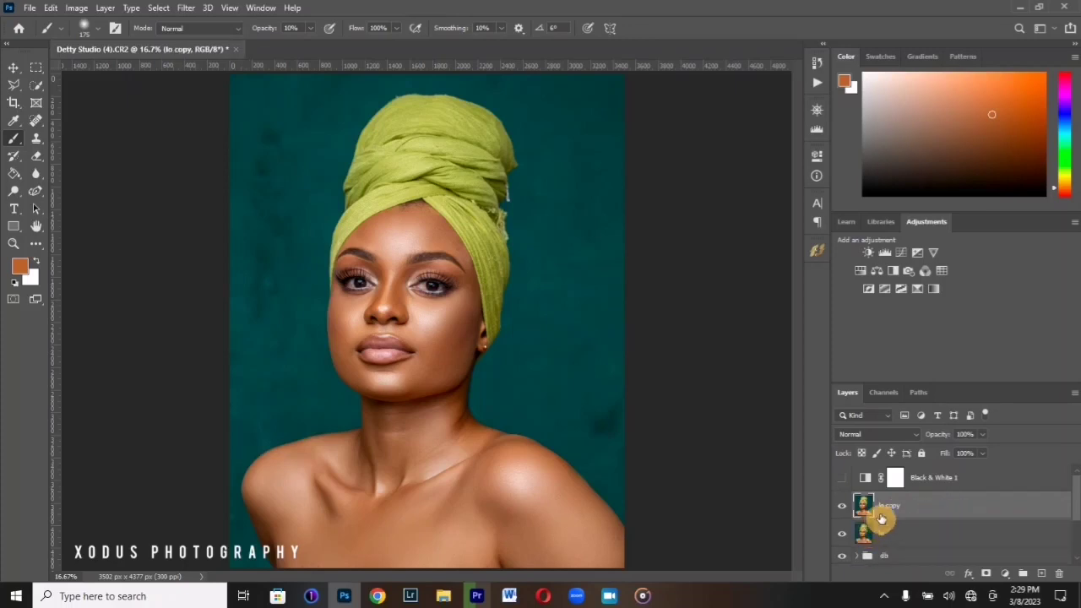
Step: Rename the duplicated layer hi, group it with lo, and expand the new group
double_click(890, 508)
text(hi)
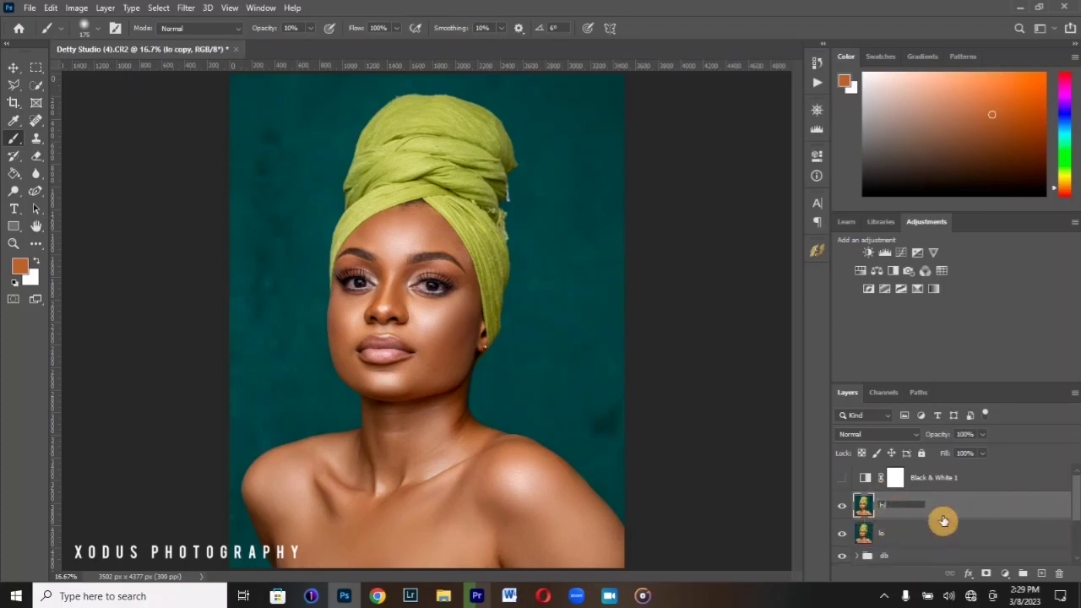
click(943, 521)
shift+click(931, 535)
key(ctrl+g)
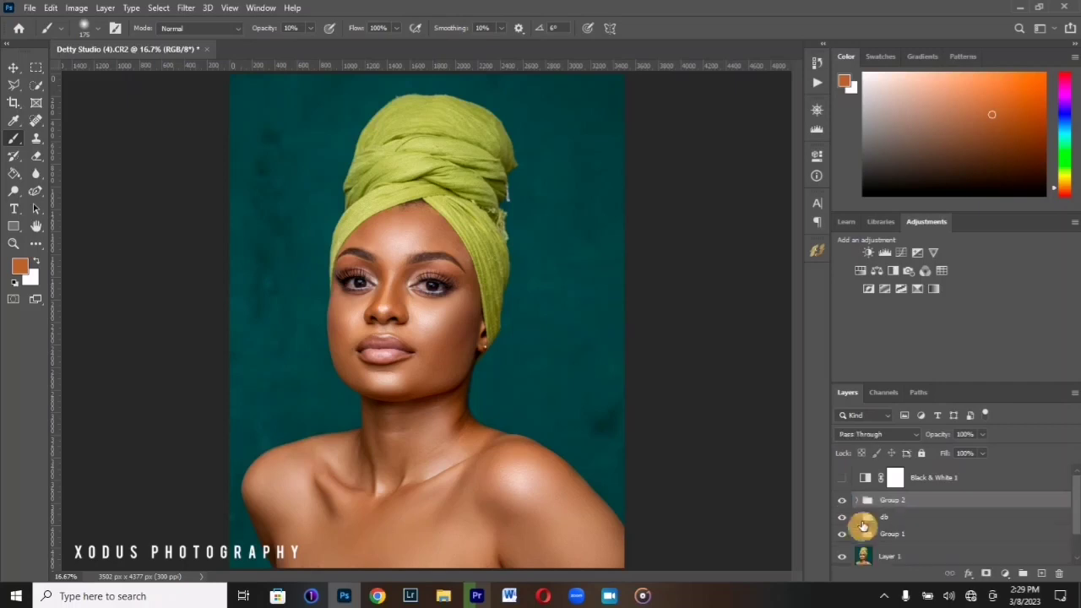
click(857, 501)
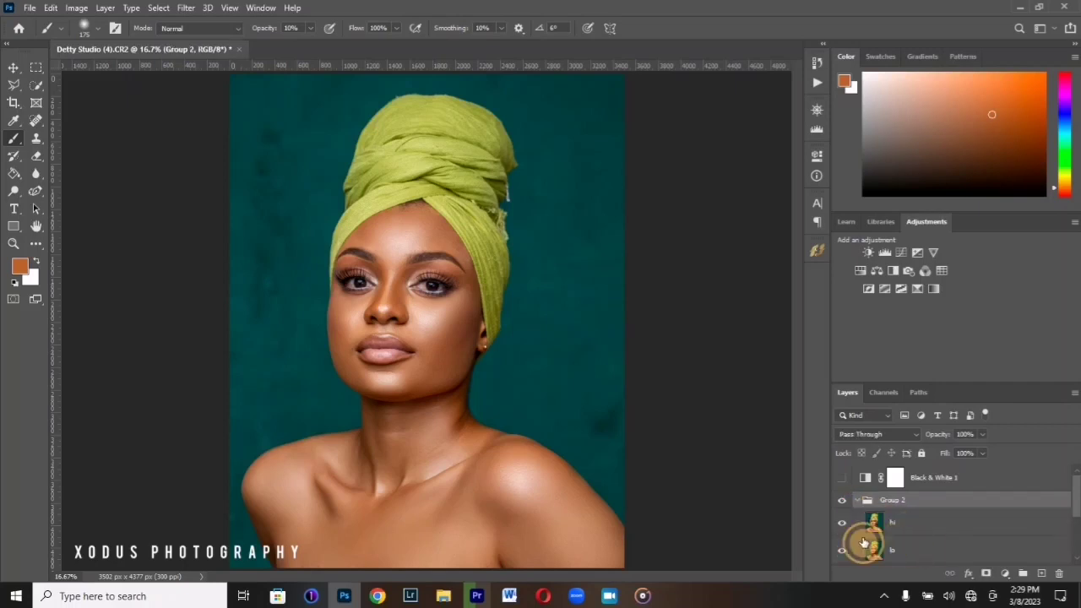
Step: Hide the hi layer and apply a Gaussian Blur with a 4.9 px radius to the lo layer
click(887, 547)
click(841, 523)
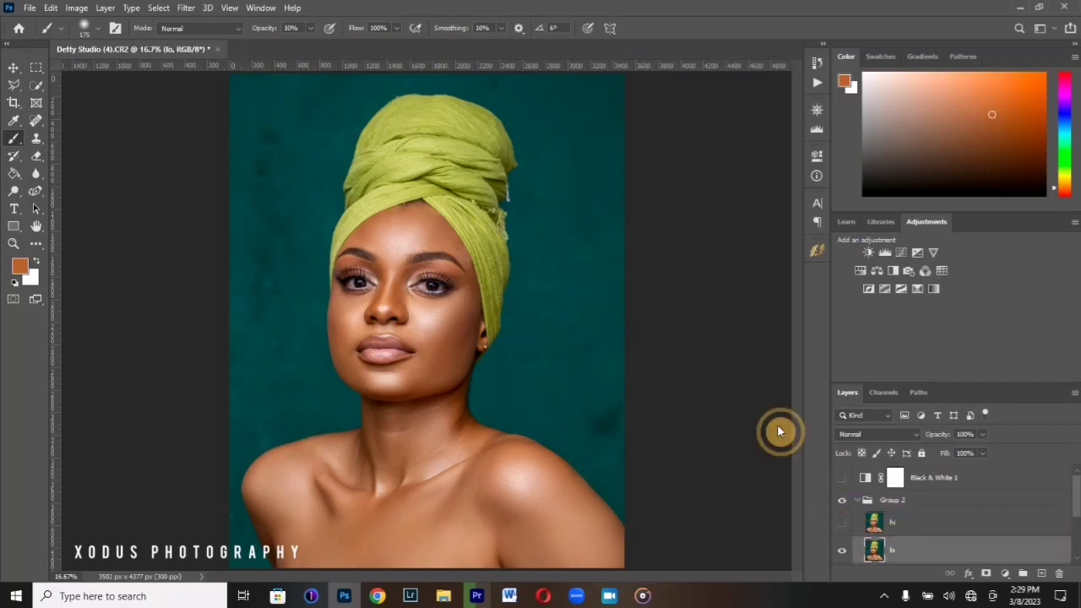
click(193, 8)
mouse_move(295, 164)
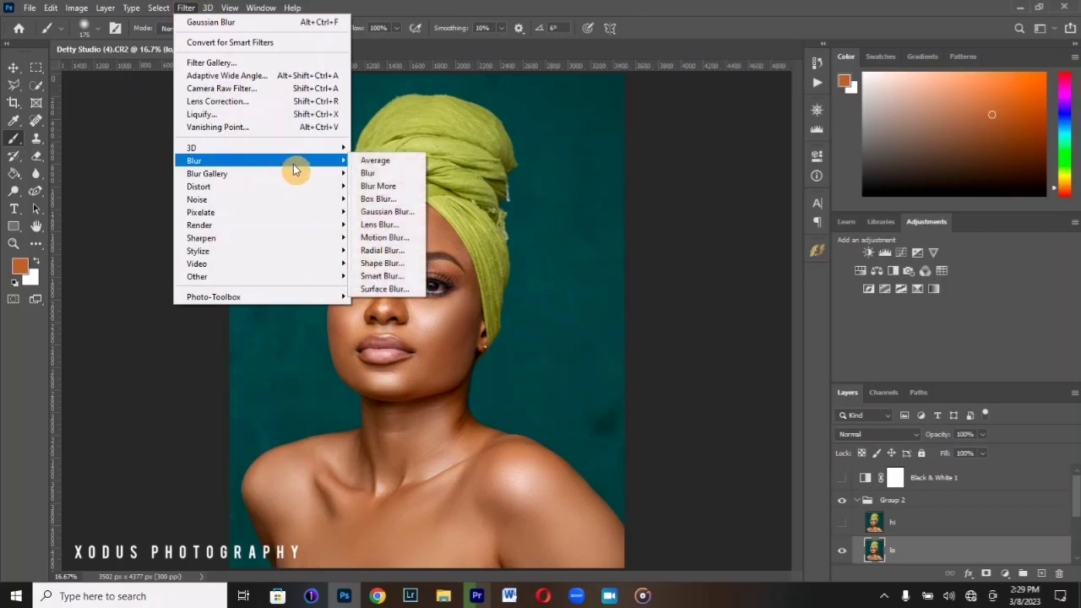
click(388, 212)
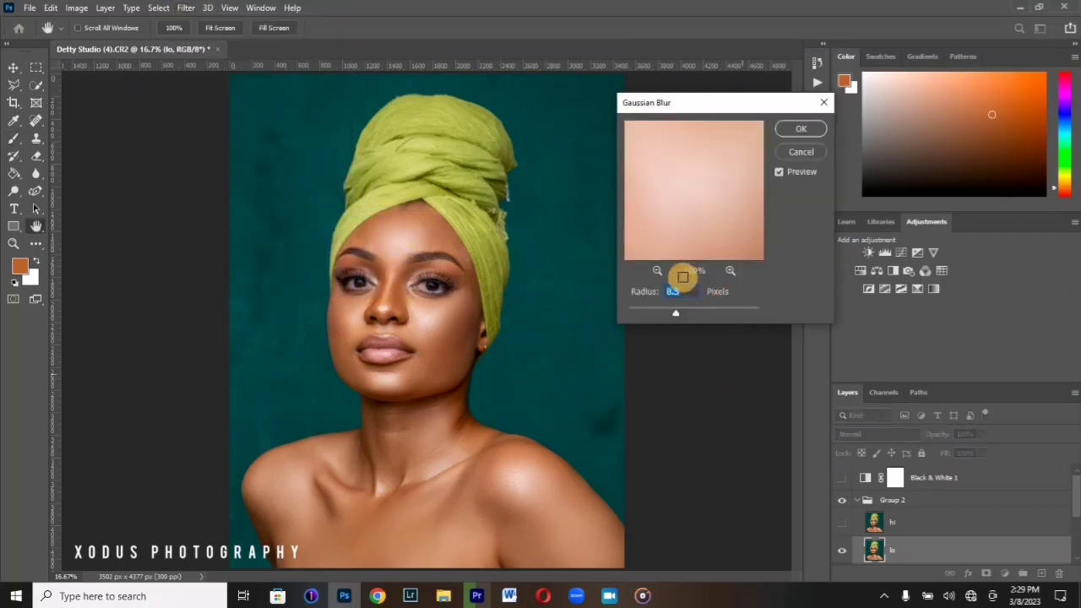
drag(673, 313, 665, 315)
click(438, 319)
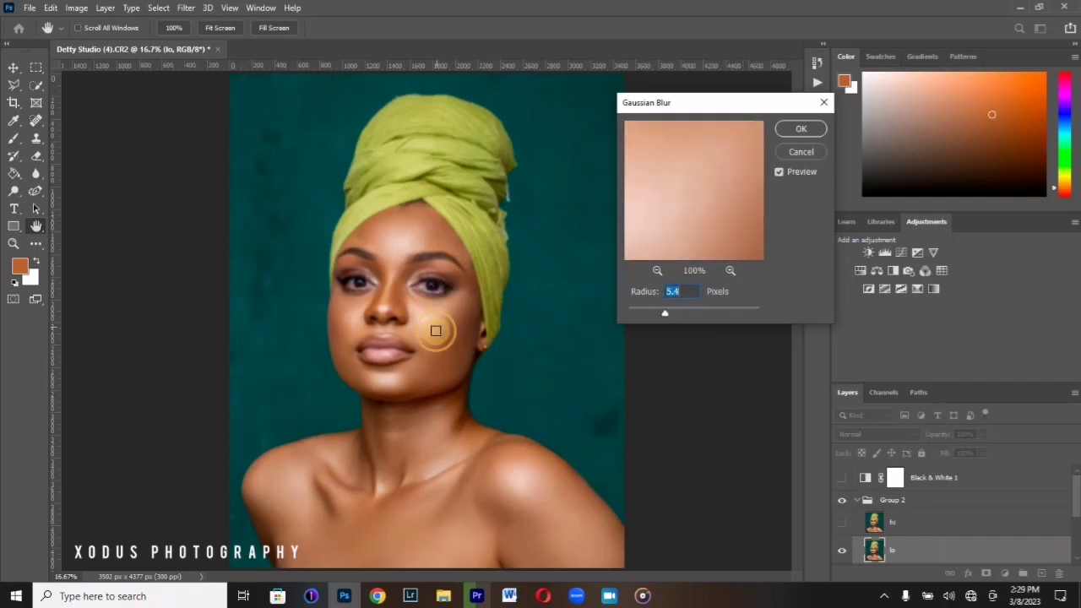
click(434, 331)
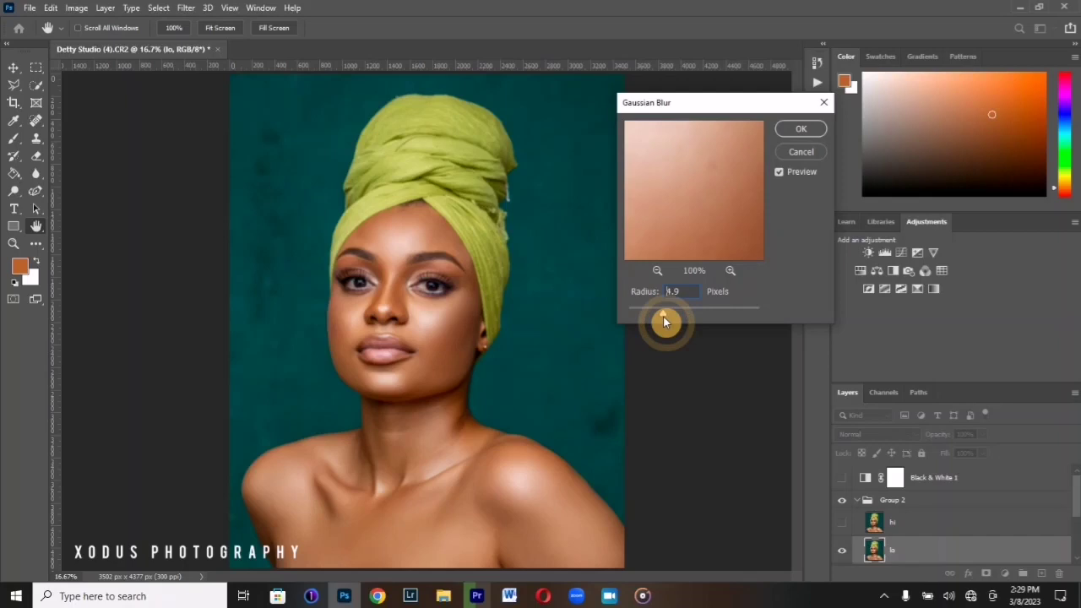
click(799, 129)
key(b)
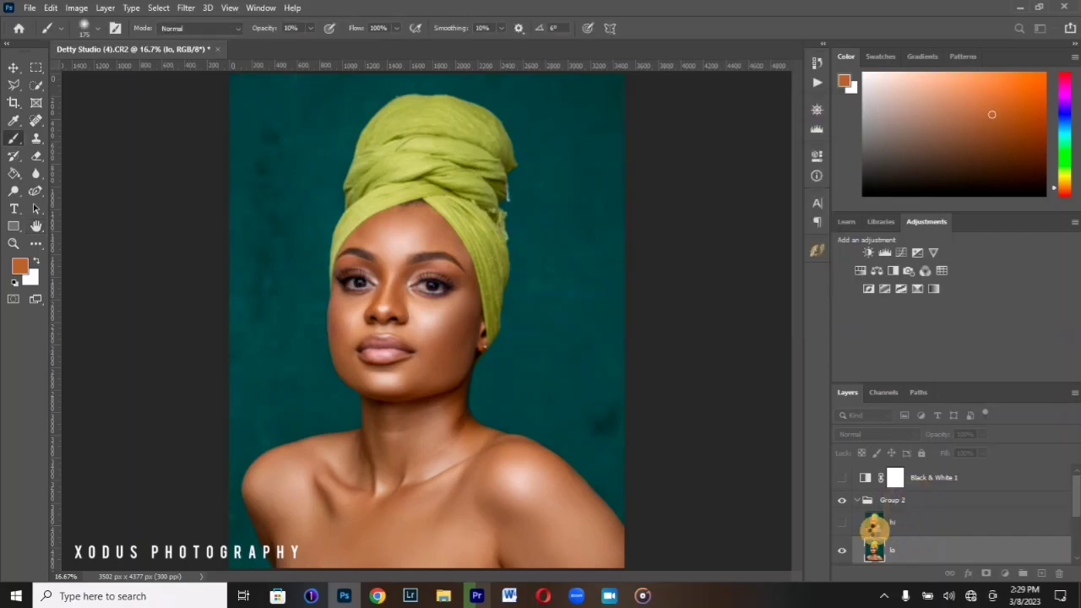
Step: Show hi, apply lo to it with Apply Image using Subtract, scale 2 and offset 128, and set its blend mode to Linear Light
click(841, 524)
click(898, 514)
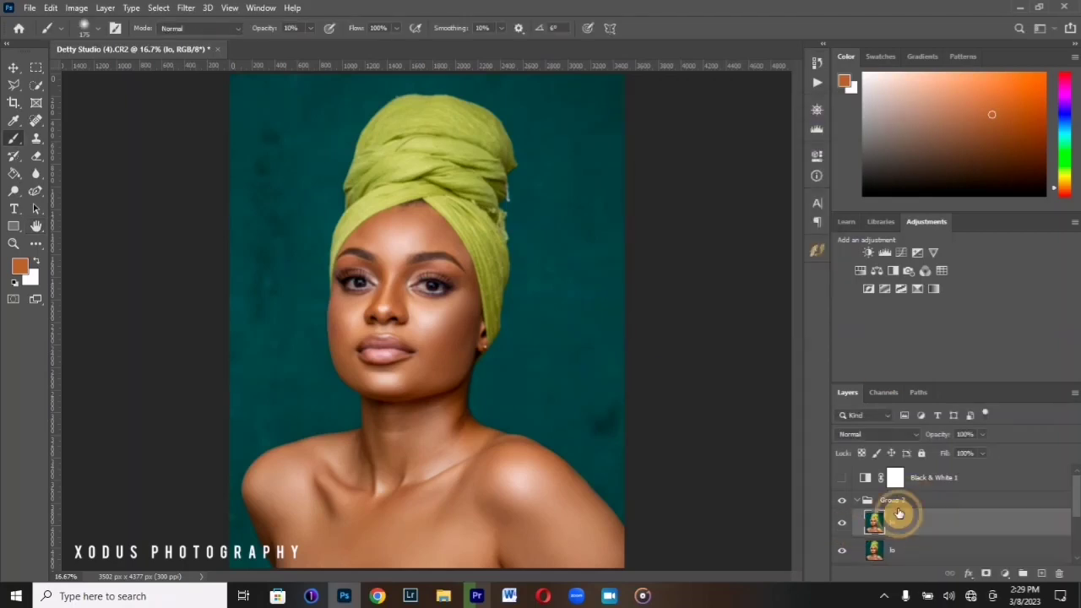
click(81, 10)
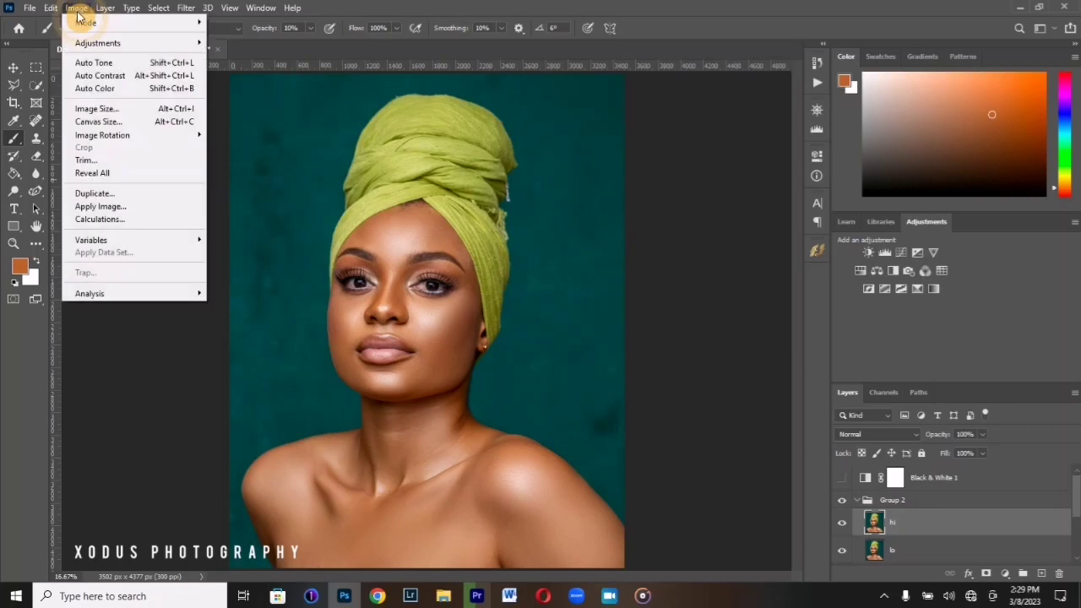
click(134, 209)
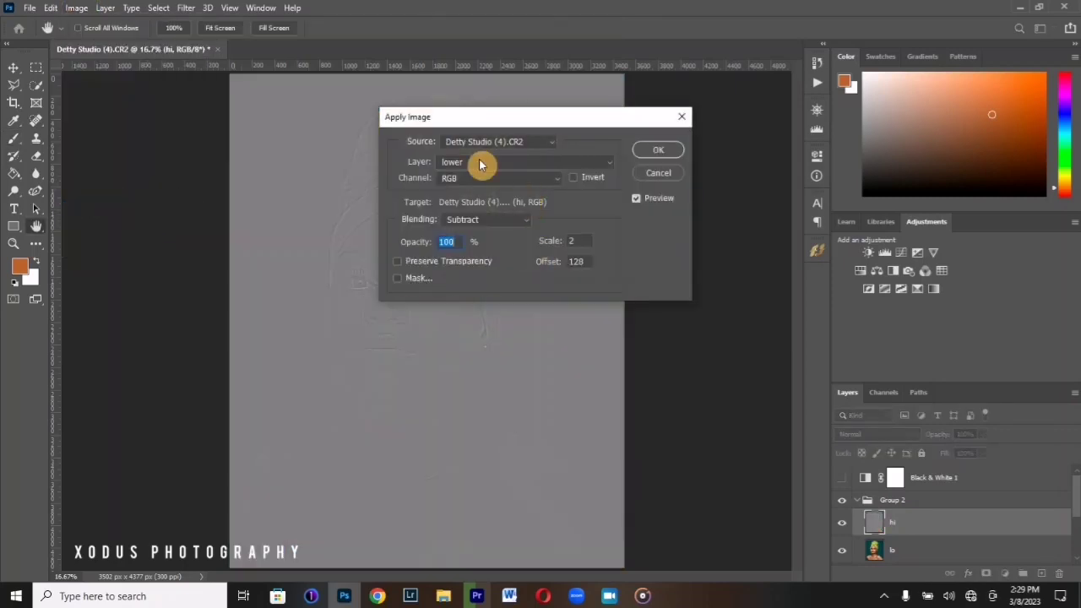
click(481, 162)
click(477, 221)
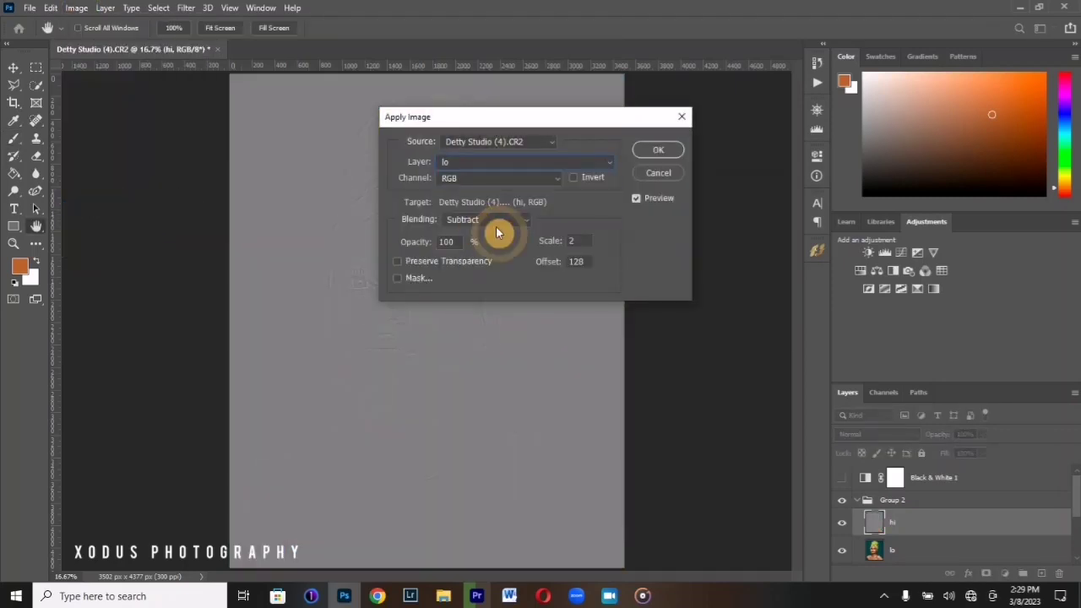
click(656, 150)
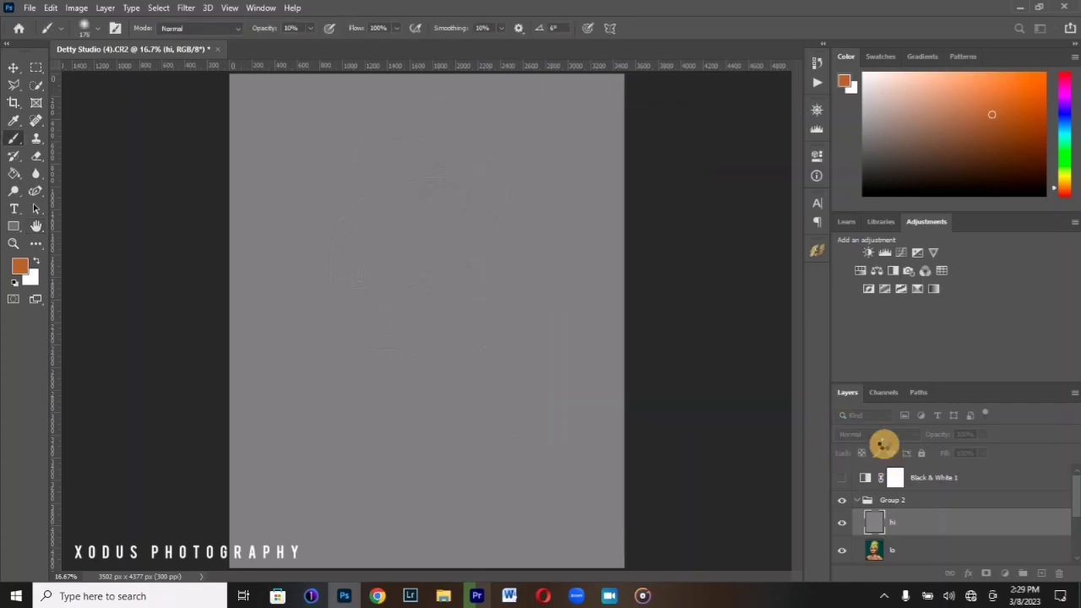
click(885, 438)
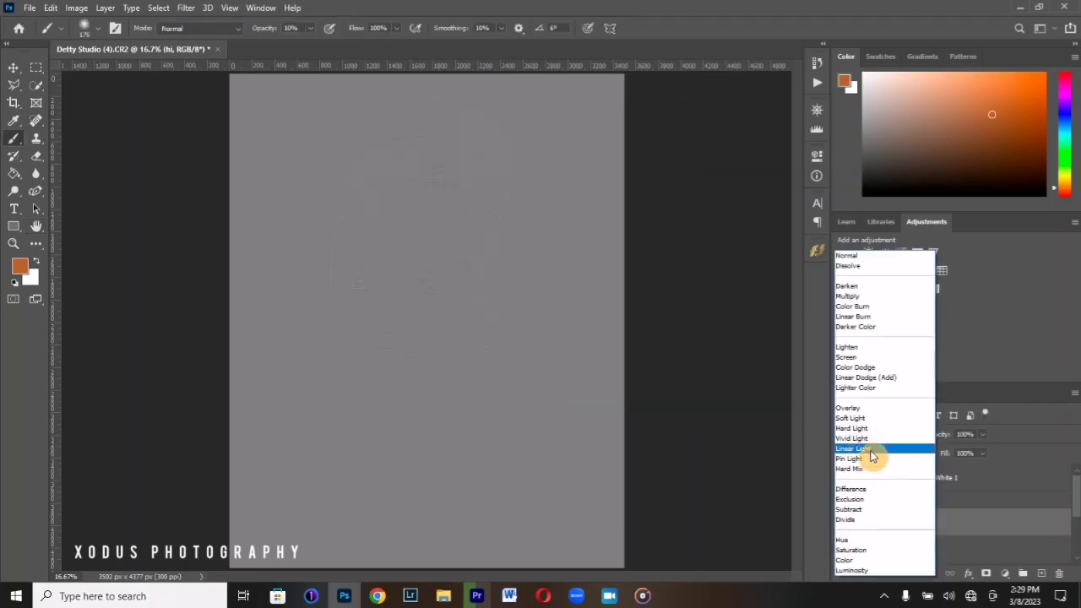
click(870, 450)
Step: Select the lo layer, hide hi, show the Black & White layer, and switch to the Mixer Brush
click(900, 554)
click(842, 523)
click(841, 477)
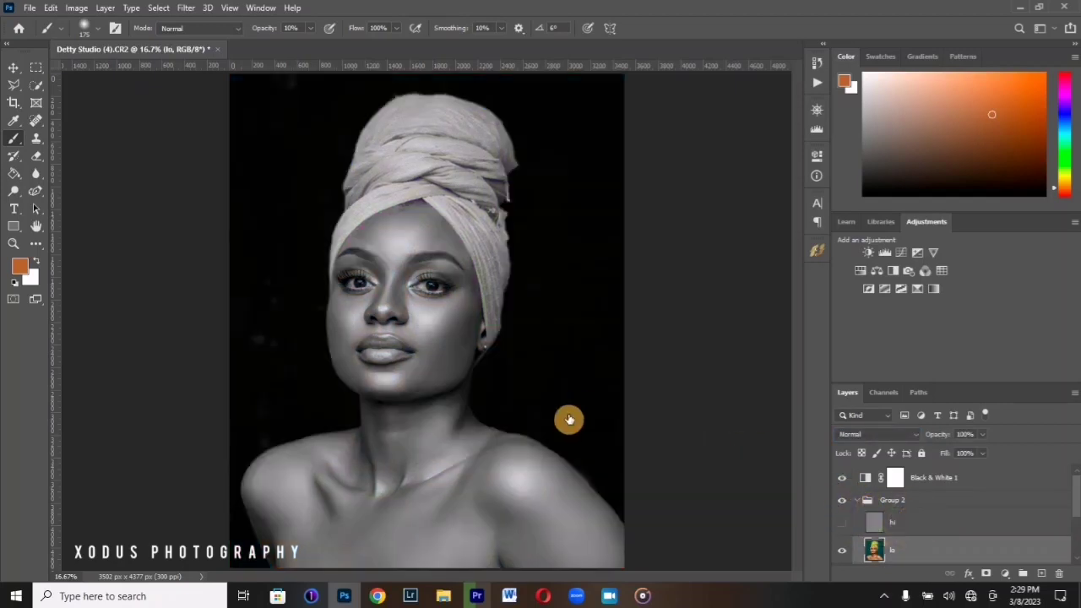
drag(16, 139, 63, 179)
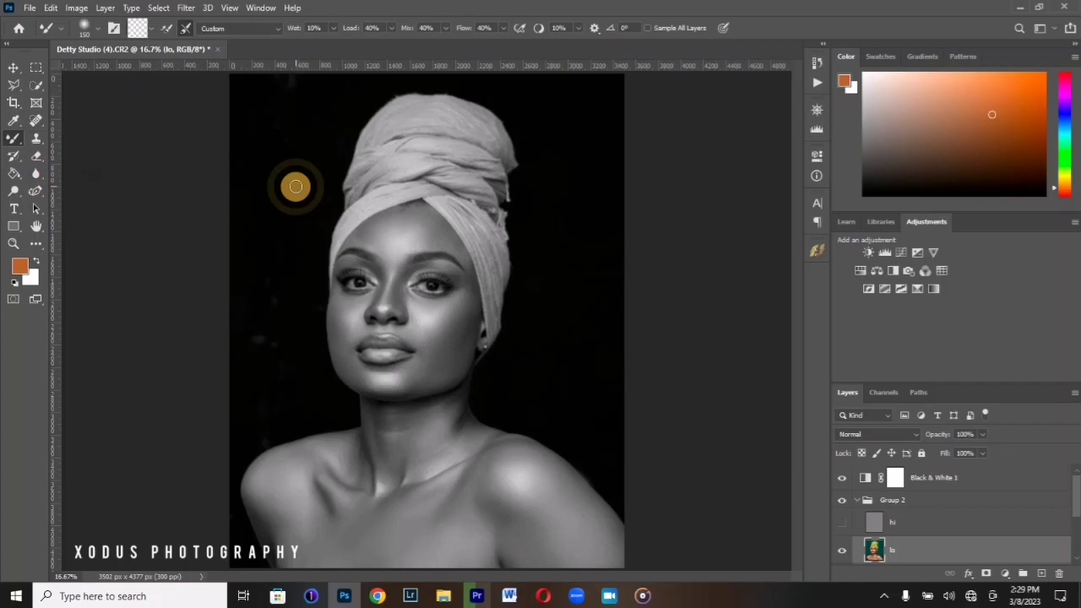
Step: Blend the forehead with a 175 px Mixer Brush and the nose bridge and tip with a 90 px one
key(ctrl+plus)
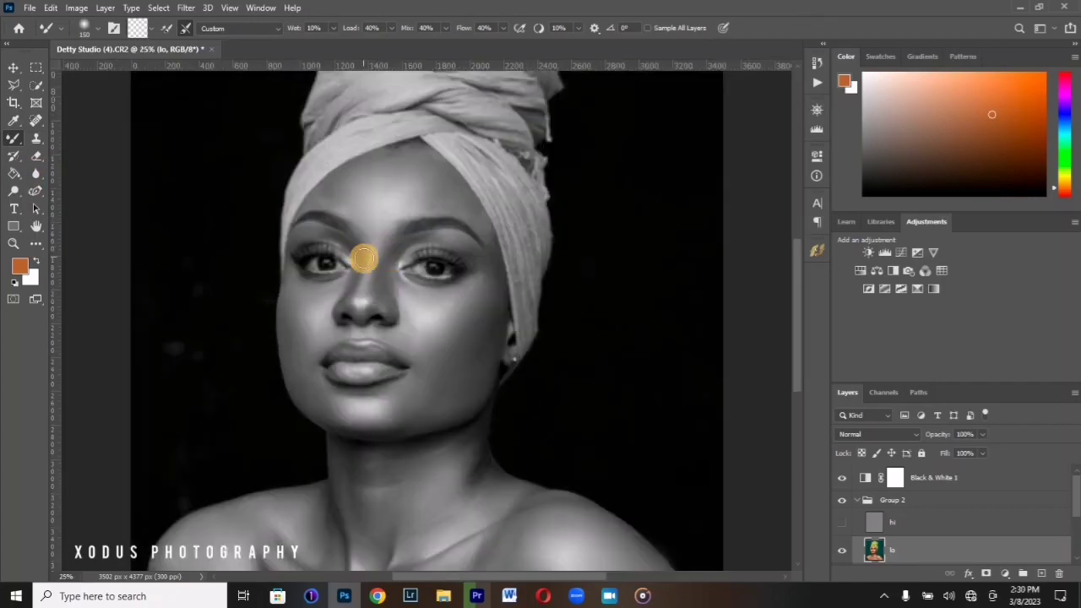
key(bracketright)
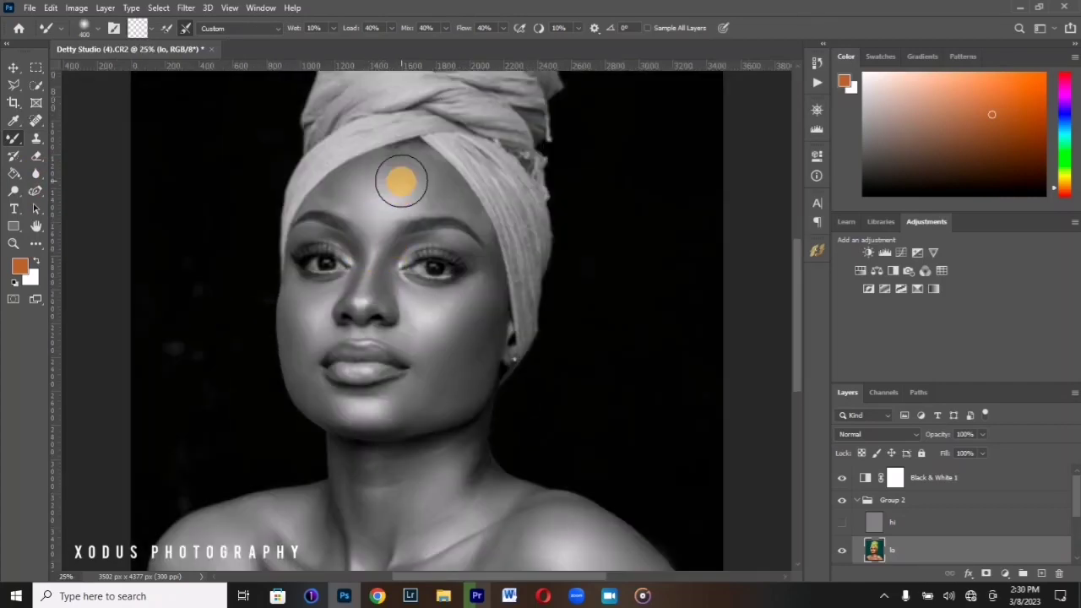
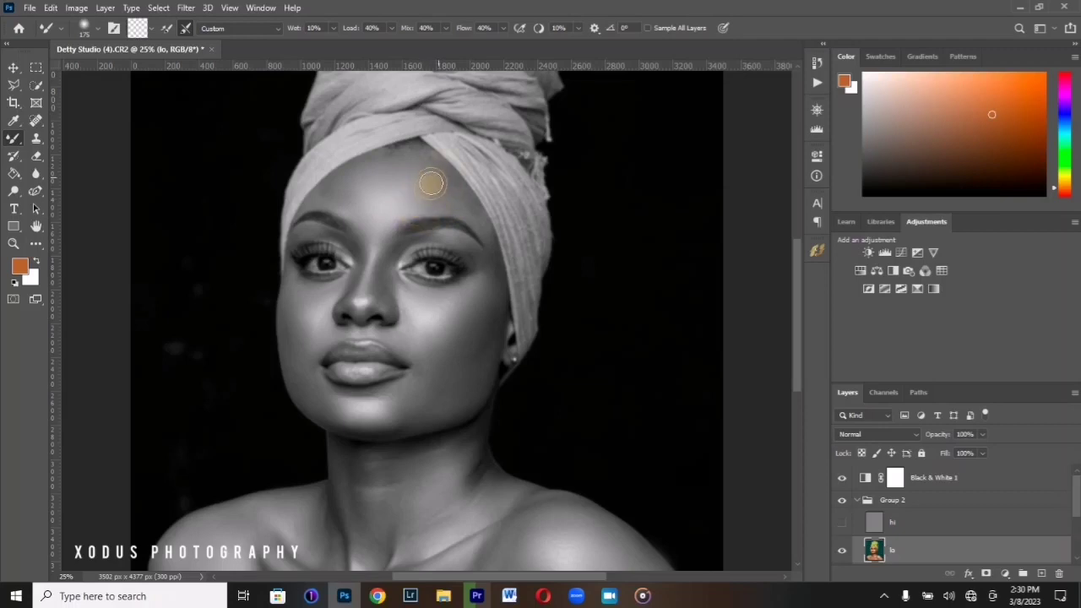
mouse_move(450, 192)
mouse_down()
mouse_move(475, 220)
mouse_move(452, 190)
mouse_move(429, 202)
mouse_up()
mouse_move(382, 229)
mouse_down()
mouse_move(347, 297)
mouse_move(387, 253)
mouse_move(372, 274)
mouse_move(382, 245)
mouse_move(362, 293)
mouse_move(375, 245)
mouse_move(363, 278)
mouse_move(362, 259)
mouse_move(360, 312)
mouse_move(380, 276)
mouse_move(369, 288)
mouse_move(386, 312)
mouse_move(370, 311)
mouse_move(384, 273)
mouse_up()
key(bracketleft)
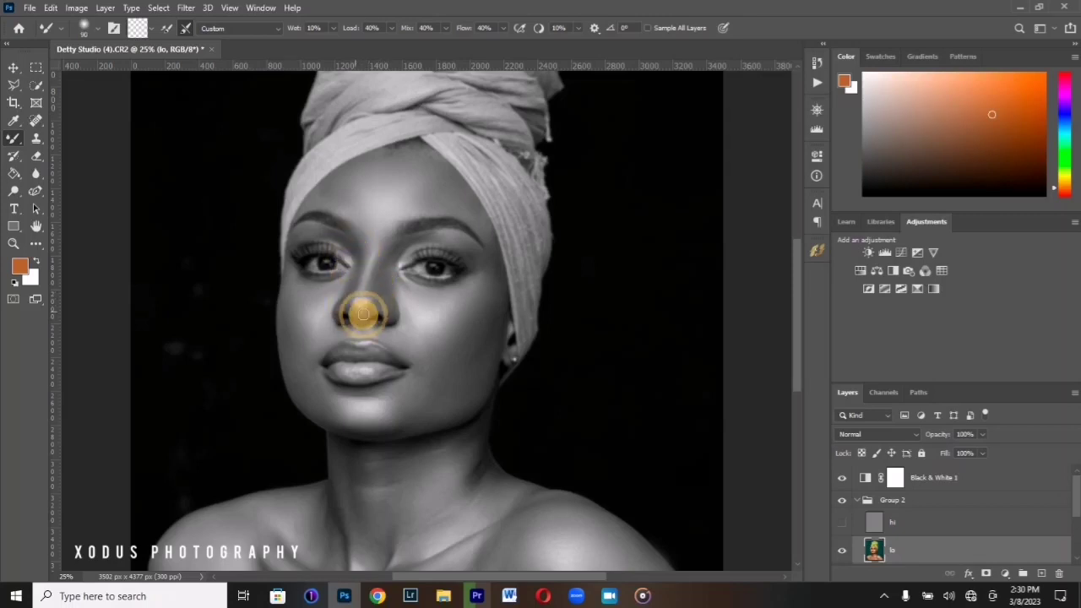
mouse_move(371, 297)
mouse_down()
mouse_move(437, 293)
mouse_move(385, 265)
mouse_up()
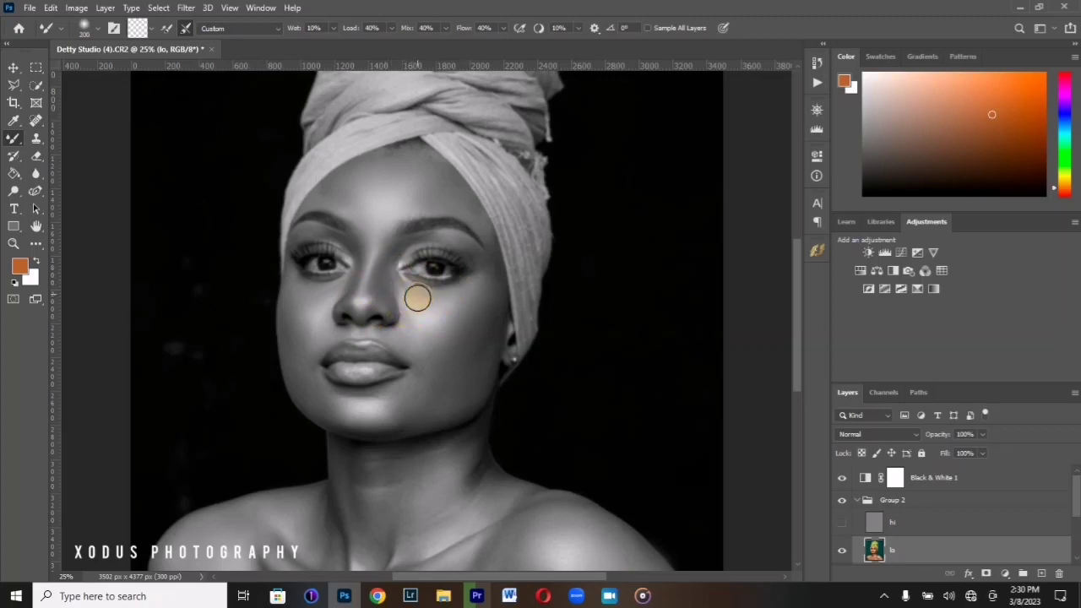
Step: Blend the cheek on the earring side, the jaw below it, and the chin, using a Mixer Brush of about 200 to 250 px
mouse_move(429, 306)
mouse_down()
mouse_move(467, 310)
mouse_move(457, 327)
mouse_move(451, 315)
mouse_move(423, 331)
mouse_move(405, 284)
mouse_move(371, 293)
mouse_move(370, 307)
mouse_move(375, 293)
mouse_move(362, 295)
mouse_move(367, 308)
mouse_move(356, 309)
mouse_move(375, 260)
mouse_move(367, 282)
mouse_move(381, 294)
mouse_move(379, 308)
mouse_move(407, 319)
mouse_move(426, 301)
mouse_move(444, 325)
mouse_move(468, 311)
mouse_move(440, 339)
mouse_move(454, 317)
mouse_move(465, 349)
mouse_move(445, 372)
mouse_move(478, 326)
mouse_move(474, 376)
mouse_move(478, 346)
mouse_move(463, 369)
mouse_move(468, 360)
mouse_move(434, 353)
mouse_up()
key(bracketleft)
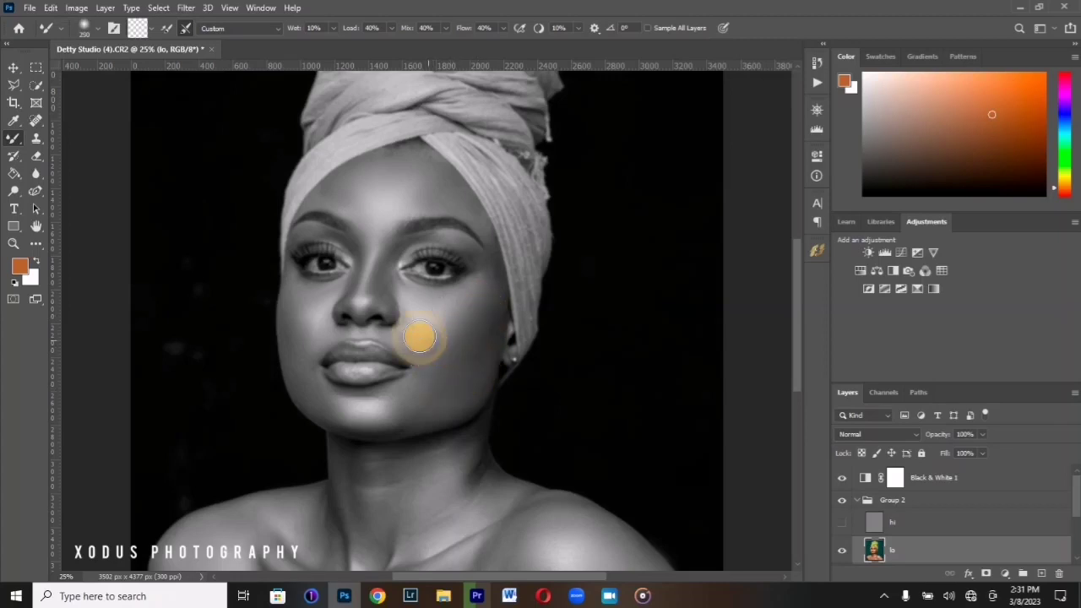
mouse_move(407, 319)
mouse_down()
mouse_move(424, 359)
mouse_move(415, 345)
mouse_move(438, 359)
mouse_move(457, 325)
mouse_move(474, 346)
mouse_up()
drag(463, 394, 483, 349)
key(bracketleft)
key(bracketleft)
mouse_move(495, 304)
mouse_down()
mouse_move(485, 260)
mouse_move(490, 291)
mouse_move(473, 316)
mouse_move(427, 295)
mouse_move(446, 324)
mouse_move(476, 336)
mouse_move(480, 364)
mouse_move(443, 410)
mouse_move(485, 364)
mouse_move(492, 311)
mouse_move(459, 390)
mouse_move(427, 393)
mouse_move(466, 369)
mouse_move(425, 406)
mouse_move(436, 394)
mouse_move(400, 408)
mouse_move(395, 421)
mouse_move(418, 412)
mouse_move(404, 425)
mouse_move(385, 422)
mouse_move(460, 412)
mouse_move(479, 391)
mouse_up()
key(bracketleft)
key(bracketleft)
mouse_move(374, 412)
mouse_down()
mouse_move(410, 384)
mouse_move(408, 396)
mouse_move(426, 403)
mouse_move(405, 397)
mouse_move(434, 375)
mouse_move(428, 392)
mouse_move(417, 391)
mouse_move(427, 400)
mouse_move(462, 389)
mouse_move(420, 385)
mouse_up()
Step: Blend the cheek opposite the earring from below the eye to the jaw, using a Mixer Brush of about 150 to 250 px
key(bracketleft)
key(bracketleft)
key(bracketleft)
mouse_move(296, 339)
mouse_down()
mouse_move(330, 290)
mouse_move(314, 301)
mouse_up()
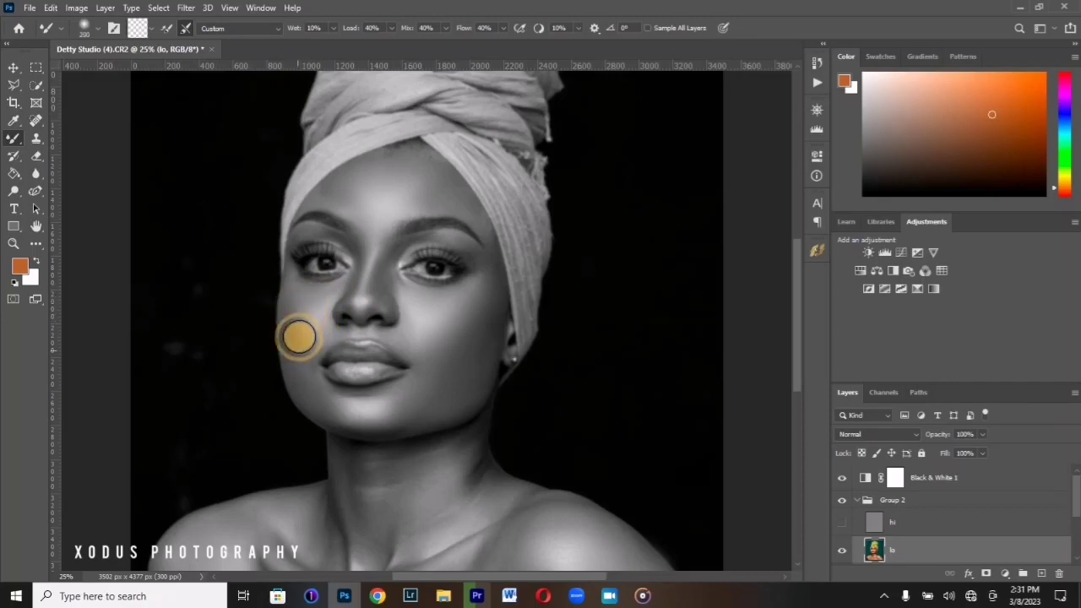
mouse_move(299, 294)
mouse_down()
mouse_move(299, 345)
mouse_move(302, 329)
mouse_up()
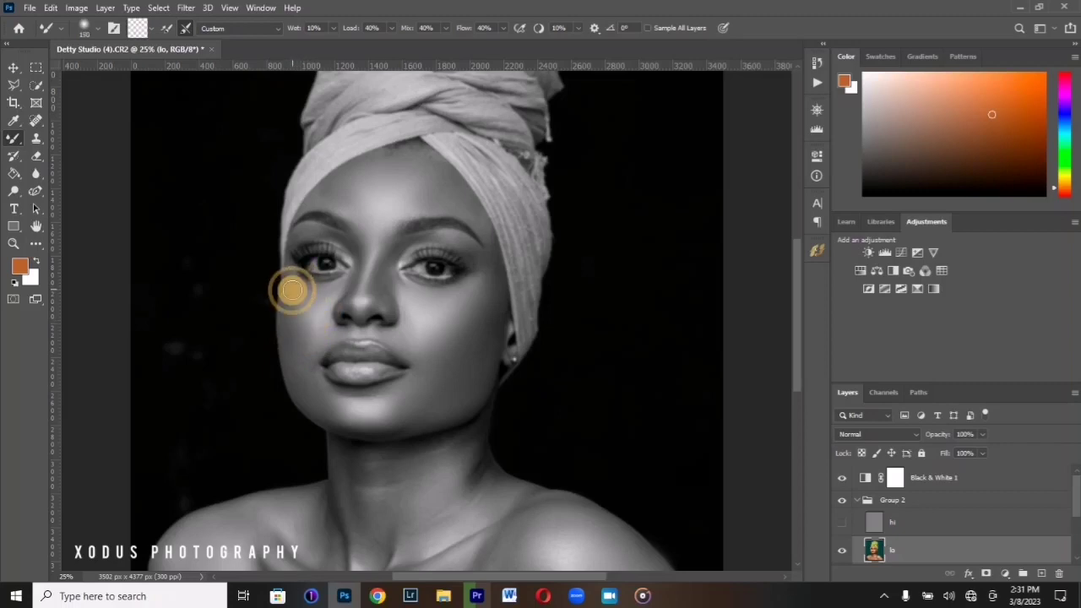
drag(292, 275, 289, 293)
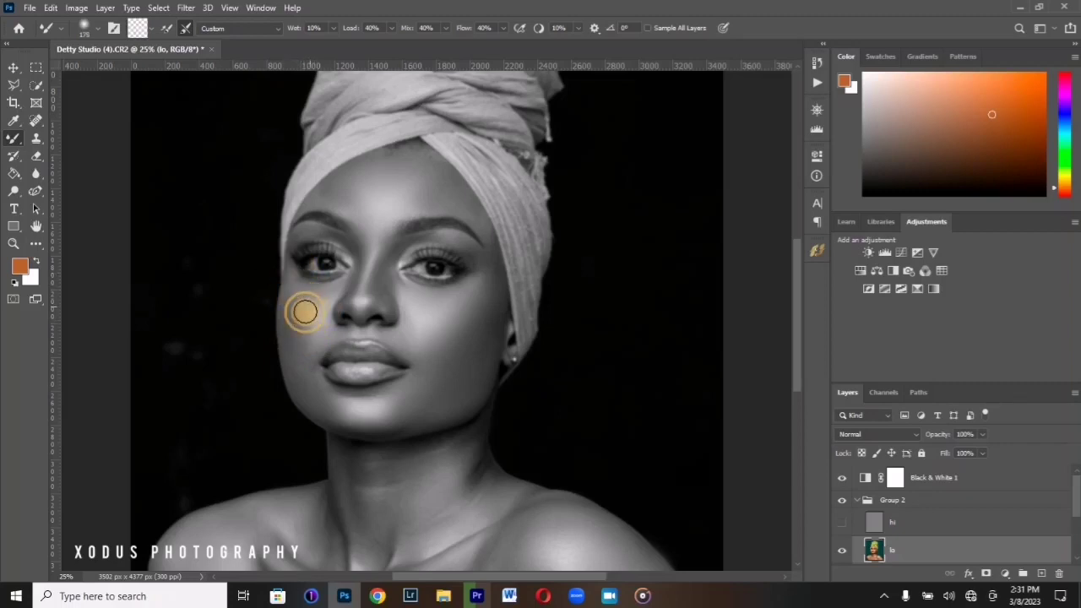
mouse_move(297, 361)
mouse_down()
mouse_move(308, 328)
mouse_move(298, 347)
mouse_move(284, 345)
mouse_move(300, 319)
mouse_move(301, 338)
mouse_move(288, 333)
mouse_move(299, 386)
mouse_up()
mouse_move(290, 325)
mouse_down()
mouse_move(312, 410)
mouse_move(313, 389)
mouse_move(337, 414)
mouse_move(350, 411)
mouse_move(329, 413)
mouse_move(349, 411)
mouse_up()
Step: Blend the chin and the skin beside the mouth and nose with a Mixer Brush of about 125 to 175 px
key([)
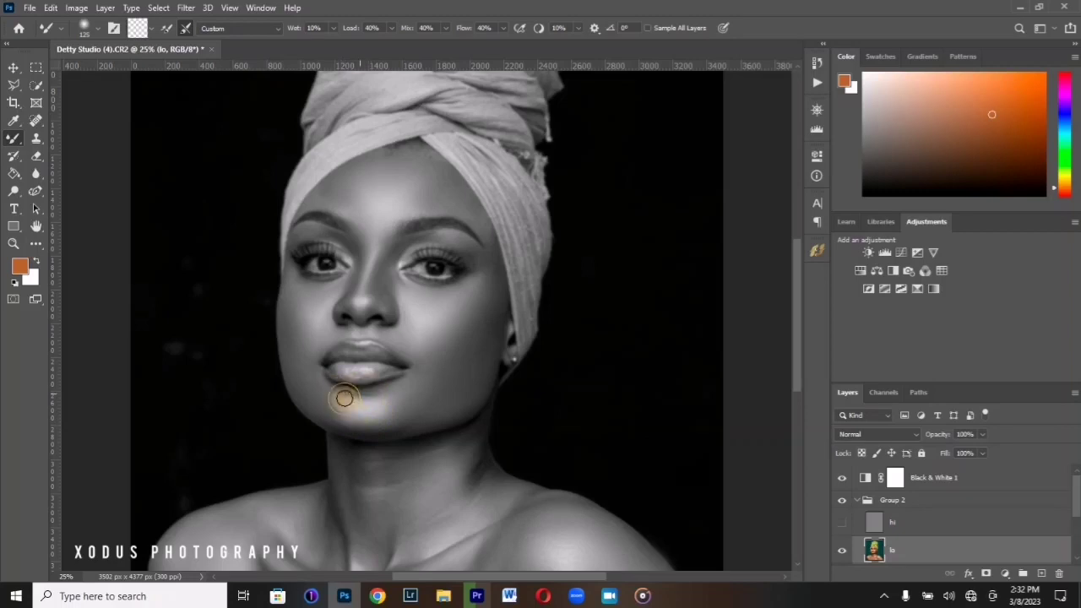
mouse_move(341, 391)
mouse_down()
mouse_move(340, 422)
mouse_move(322, 407)
mouse_move(328, 423)
mouse_move(363, 422)
mouse_up()
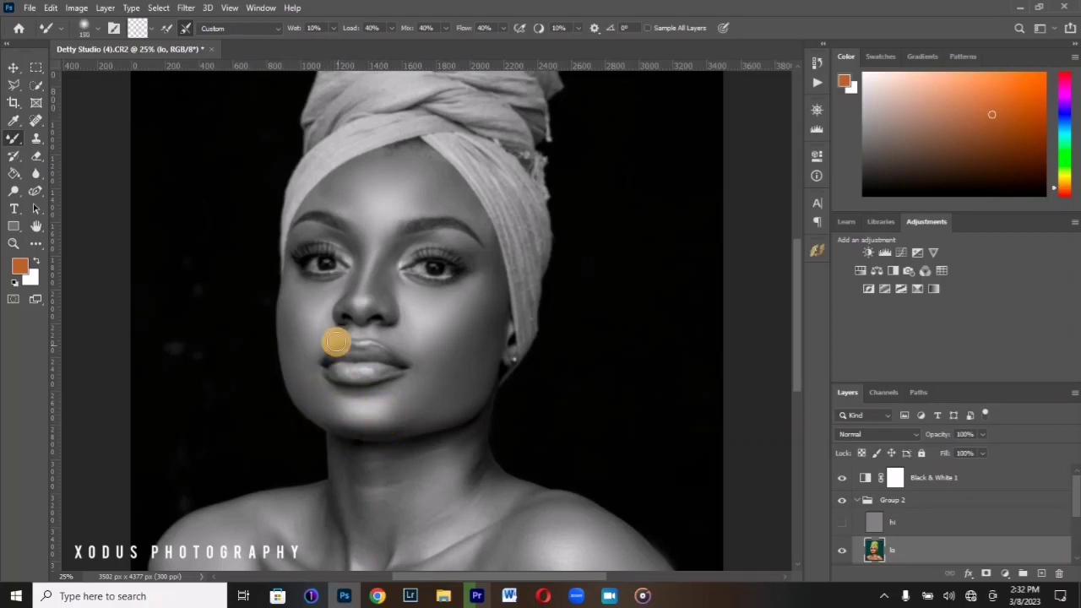
drag(329, 339, 330, 292)
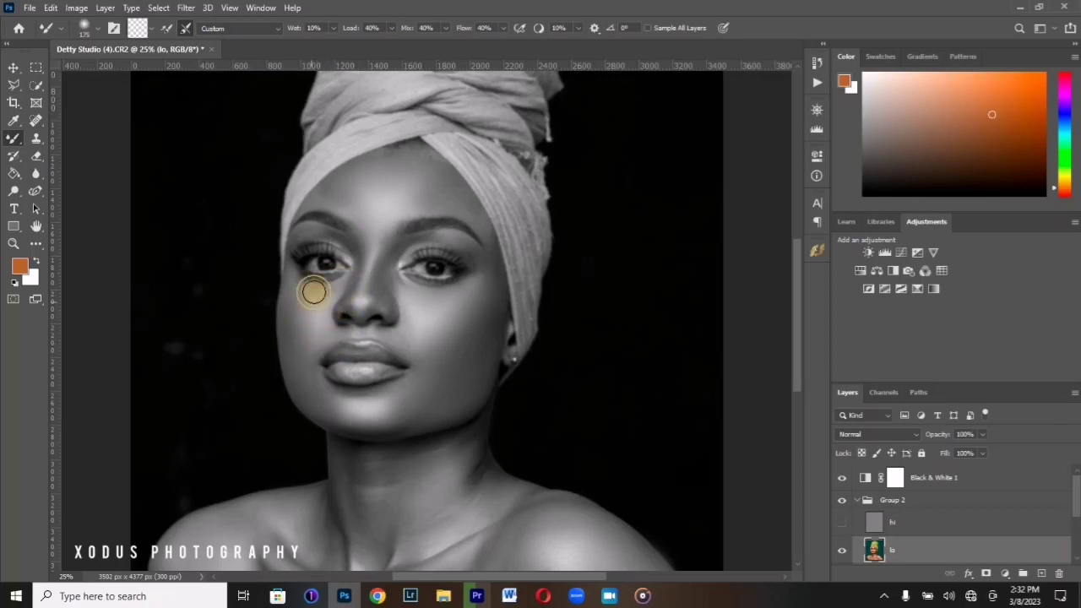
mouse_move(309, 327)
mouse_down()
mouse_move(318, 298)
mouse_move(313, 334)
mouse_move(306, 315)
mouse_move(314, 338)
mouse_move(375, 269)
mouse_move(348, 276)
mouse_move(342, 293)
mouse_move(355, 255)
mouse_move(361, 280)
mouse_move(385, 258)
mouse_move(372, 258)
mouse_move(358, 298)
mouse_move(344, 273)
mouse_move(349, 251)
mouse_move(331, 238)
mouse_move(351, 264)
mouse_move(328, 247)
mouse_move(303, 325)
mouse_move(290, 308)
mouse_move(292, 335)
mouse_move(331, 390)
mouse_move(442, 413)
mouse_up()
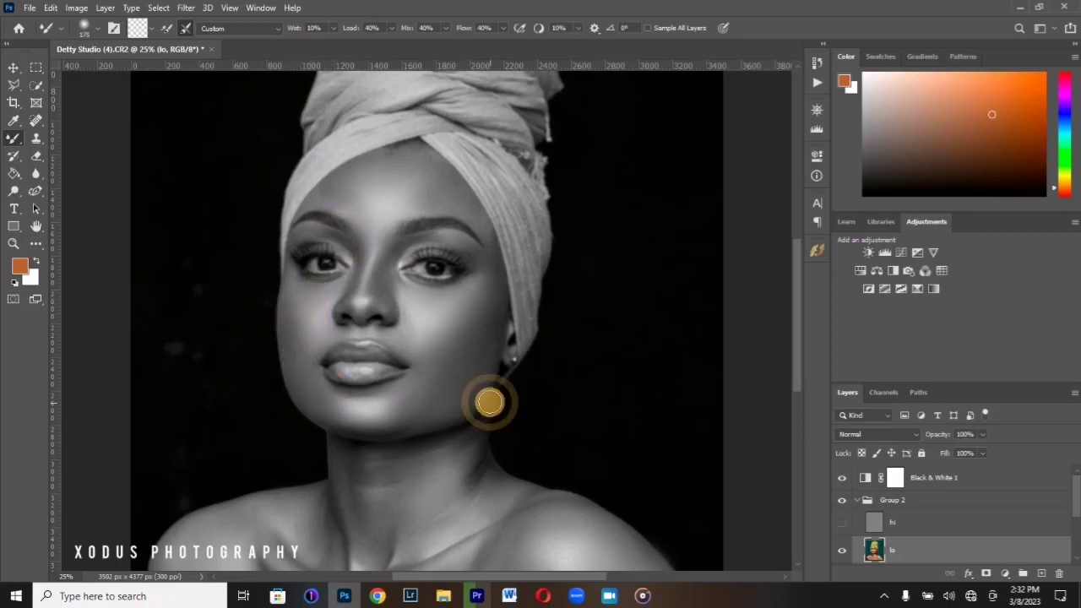
Step: Smooth the lower cheeks and the transition toward the jawline with the Mixer Brush
scroll(423, 355, down, 3)
mouse_move(313, 218)
mouse_down()
mouse_move(312, 237)
mouse_move(299, 233)
mouse_up()
key(])
key(])
mouse_move(424, 251)
mouse_down()
mouse_move(427, 226)
mouse_move(458, 244)
mouse_move(450, 237)
mouse_move(414, 326)
mouse_move(376, 309)
mouse_move(388, 318)
mouse_up()
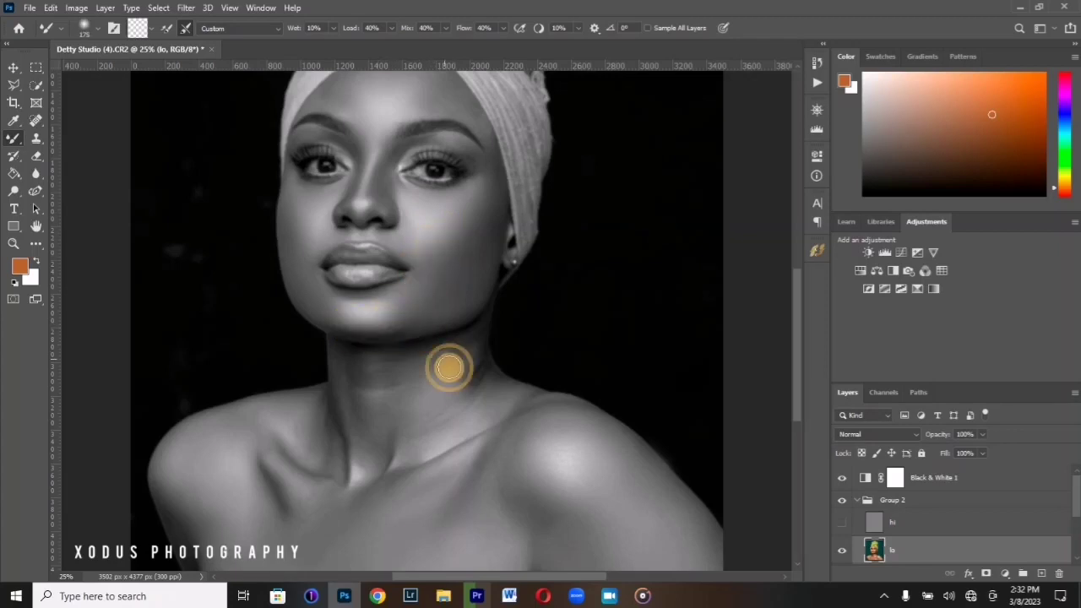
Step: Blend the highlight on the shoulder nearer the camera and the upper arm with a 400 px Mixer Brush
scroll(456, 372, down, 2)
key(bracketright)
key(bracketright)
key(bracketright)
key(bracketright)
key(bracketright)
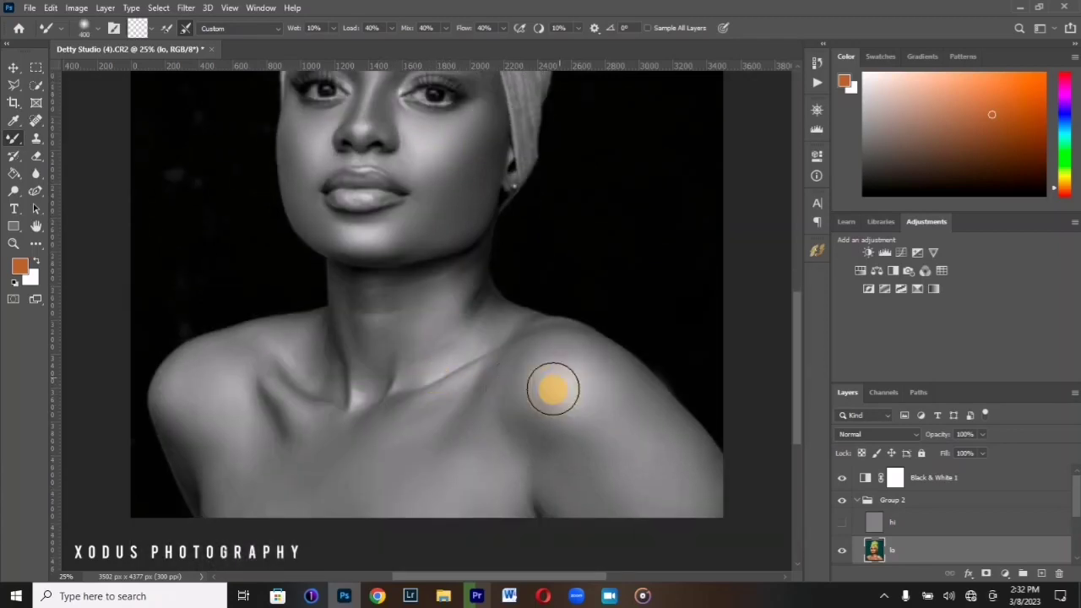
mouse_move(538, 362)
mouse_down()
mouse_move(593, 379)
mouse_move(600, 367)
mouse_up()
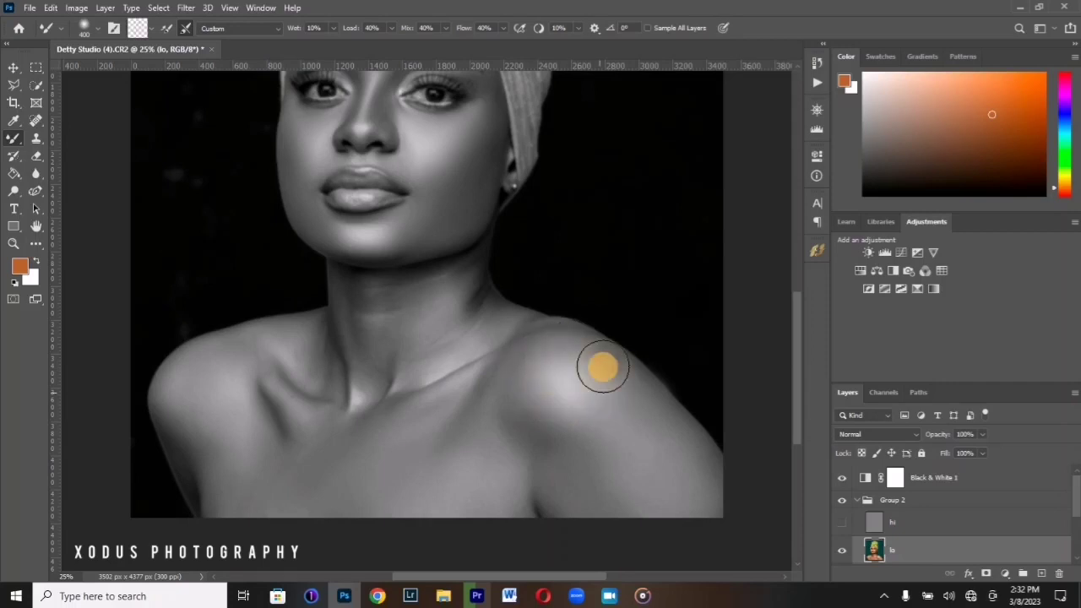
mouse_move(656, 428)
mouse_down()
mouse_move(671, 478)
mouse_move(695, 477)
mouse_move(662, 417)
mouse_move(660, 432)
mouse_move(709, 483)
mouse_move(674, 458)
mouse_move(703, 478)
mouse_move(621, 452)
mouse_move(621, 480)
mouse_move(606, 443)
mouse_move(583, 461)
mouse_move(542, 436)
mouse_move(563, 461)
mouse_move(533, 419)
mouse_move(544, 451)
mouse_up()
click(539, 444)
Step: Blend the shadow between the chest and the near shoulder with a 300 px Mixer Brush
key([)
key([)
key([)
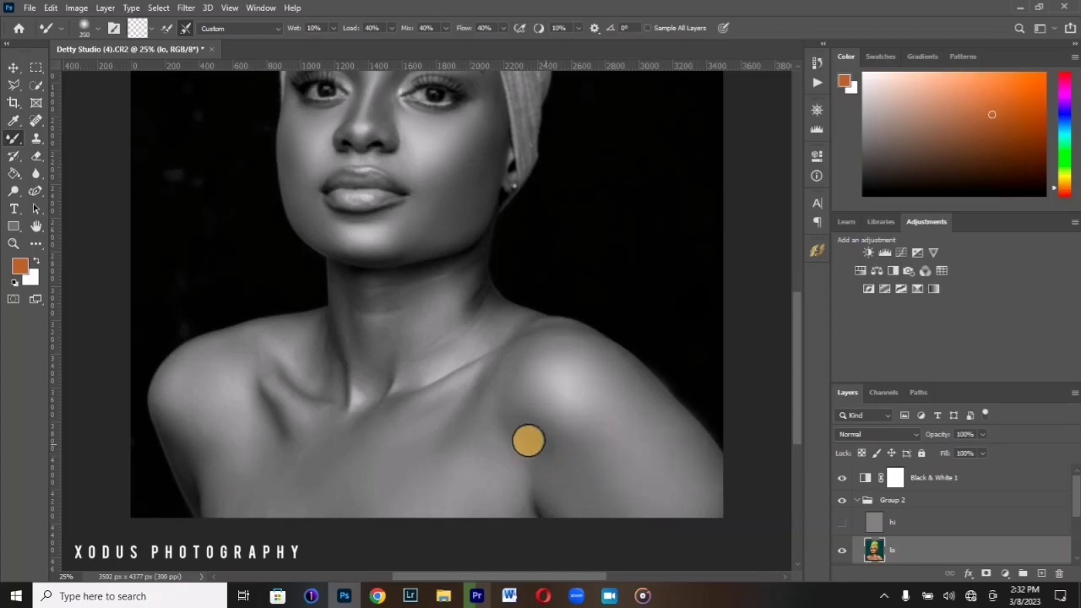
key(])
key(])
mouse_move(531, 427)
mouse_down()
mouse_move(555, 445)
mouse_move(525, 433)
mouse_move(515, 411)
mouse_move(553, 436)
mouse_move(508, 398)
mouse_move(508, 419)
mouse_move(515, 382)
mouse_up()
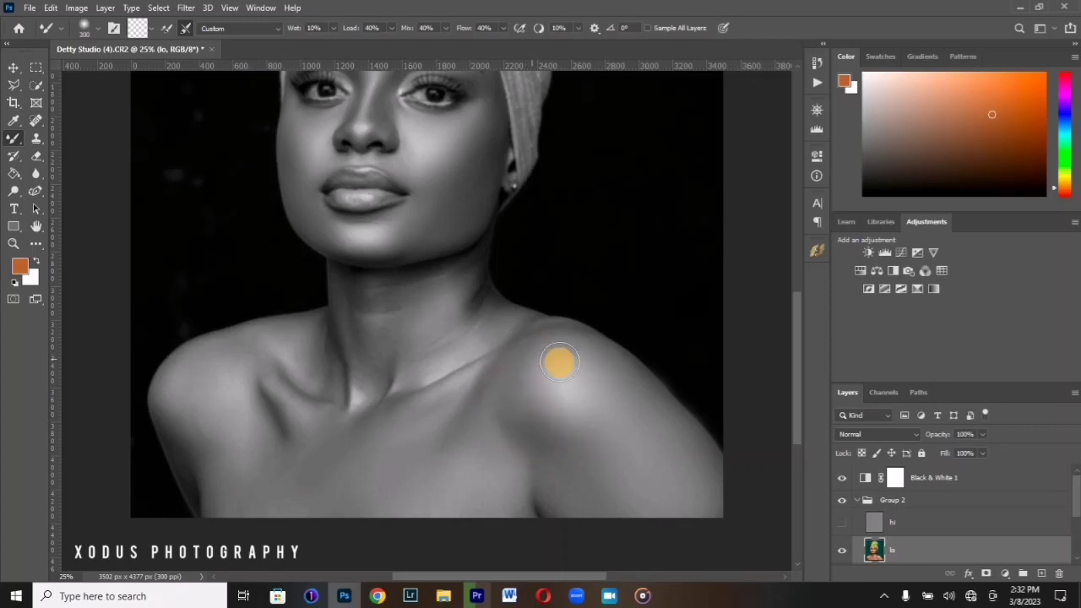
Step: Blend the chest between the near shoulder and the collarbone with the Mixer Brush, reducing it from 300 to 125 px near the bone
mouse_move(571, 483)
mouse_down()
mouse_move(492, 519)
mouse_move(508, 461)
mouse_move(496, 434)
mouse_move(507, 492)
mouse_move(486, 477)
mouse_move(508, 456)
mouse_move(462, 461)
mouse_move(477, 440)
mouse_move(537, 453)
mouse_move(486, 439)
mouse_move(499, 392)
mouse_move(484, 414)
mouse_move(514, 368)
mouse_move(473, 404)
mouse_move(477, 381)
mouse_move(448, 418)
mouse_move(481, 373)
mouse_move(459, 411)
mouse_move(481, 388)
mouse_move(463, 407)
mouse_move(472, 383)
mouse_up()
key([)
key([)
key([)
key([)
key([)
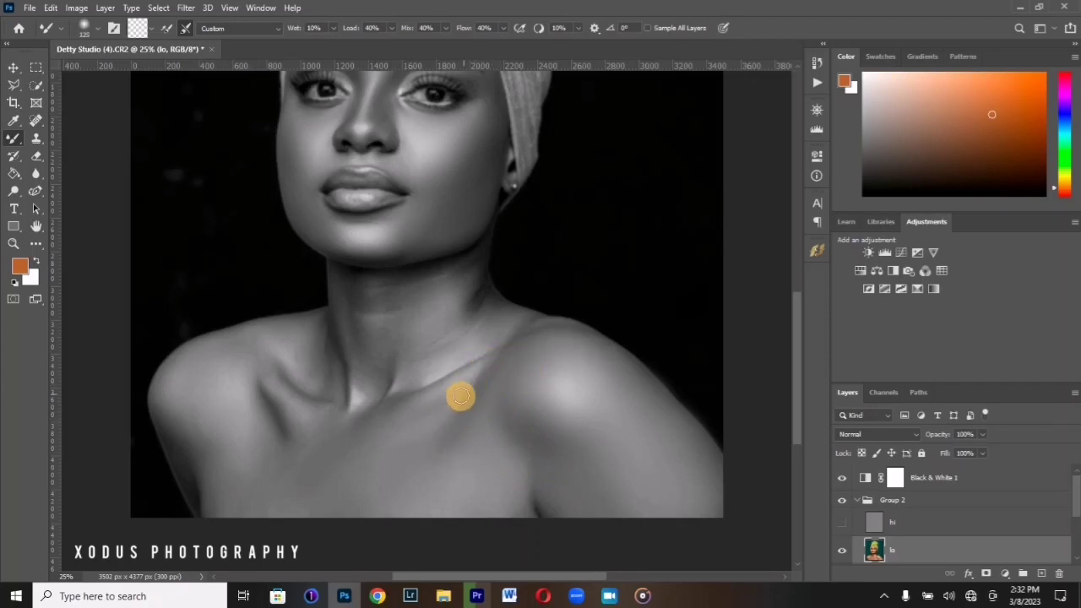
mouse_move(414, 428)
mouse_down()
mouse_move(457, 403)
mouse_move(435, 424)
mouse_move(390, 435)
mouse_move(446, 393)
mouse_move(409, 410)
mouse_move(426, 401)
mouse_move(387, 405)
mouse_move(466, 361)
mouse_move(475, 343)
mouse_move(454, 361)
mouse_move(492, 325)
mouse_move(480, 344)
mouse_move(494, 333)
mouse_move(430, 350)
mouse_up()
Step: Smooth the tones on the neck and down toward the collarbones with a Mixer Brush of about 175 to 200 px
key([)
key([)
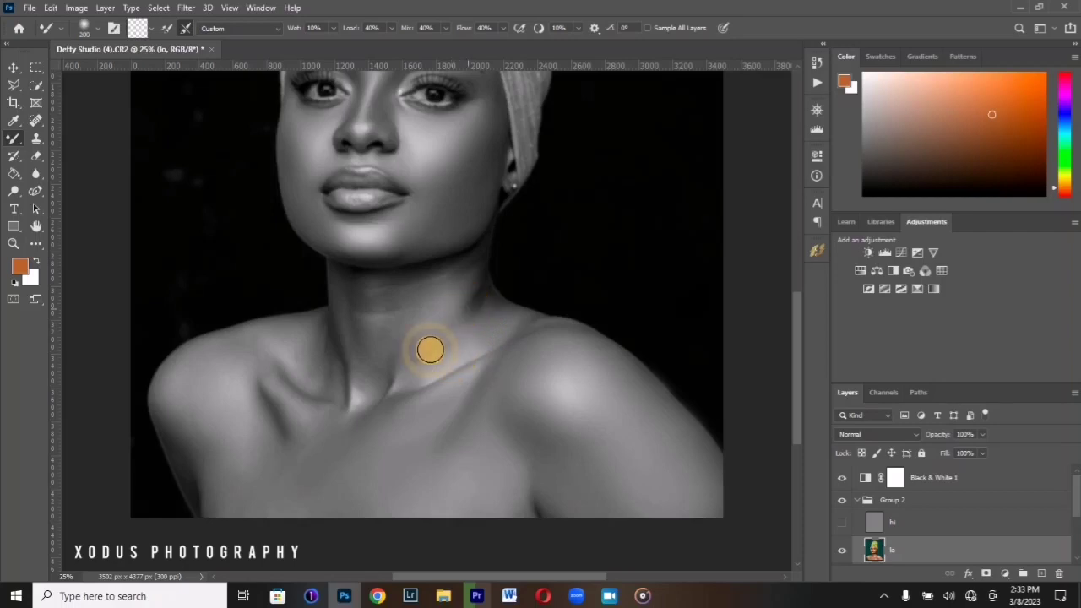
mouse_move(467, 297)
mouse_down()
mouse_move(431, 337)
mouse_move(463, 283)
mouse_move(439, 315)
mouse_move(415, 314)
mouse_move(450, 280)
mouse_move(407, 333)
mouse_move(427, 282)
mouse_move(421, 295)
mouse_move(450, 282)
mouse_up()
drag(409, 319, 416, 323)
key([)
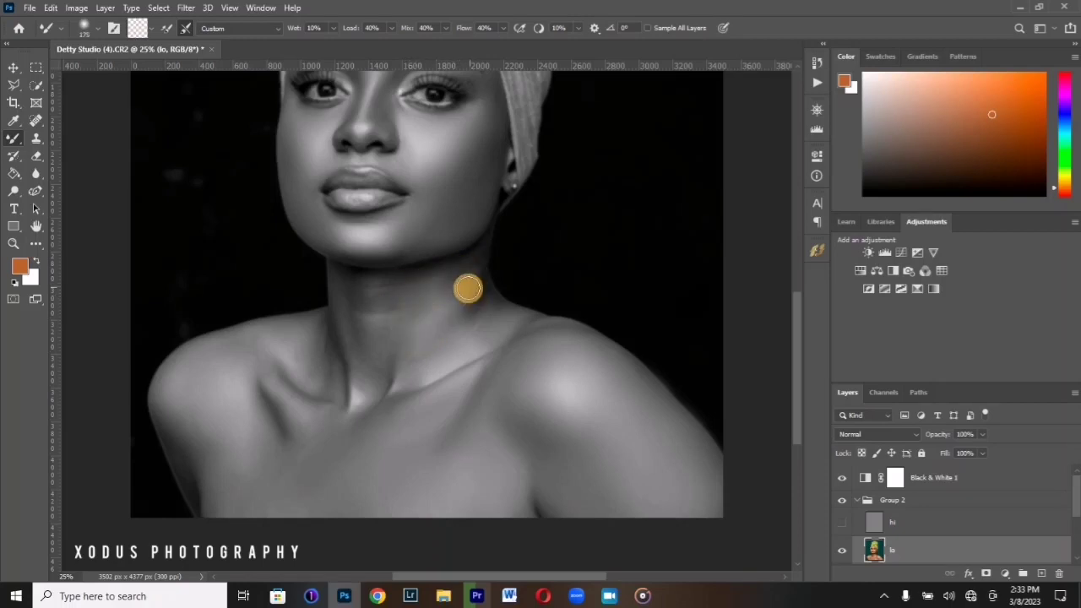
mouse_move(472, 301)
mouse_down()
mouse_move(415, 359)
mouse_move(410, 350)
mouse_move(419, 372)
mouse_move(400, 386)
mouse_move(470, 310)
mouse_move(409, 322)
mouse_move(430, 304)
mouse_move(364, 331)
mouse_move(393, 306)
mouse_move(374, 346)
mouse_move(347, 299)
mouse_move(381, 335)
mouse_move(377, 292)
mouse_move(388, 312)
mouse_move(415, 284)
mouse_move(425, 318)
mouse_move(384, 368)
mouse_move(363, 375)
mouse_move(359, 349)
mouse_move(329, 336)
mouse_move(338, 381)
mouse_move(338, 366)
mouse_move(319, 364)
mouse_move(324, 329)
mouse_move(330, 386)
mouse_move(362, 380)
mouse_move(350, 394)
mouse_move(357, 410)
mouse_move(374, 386)
mouse_move(355, 370)
mouse_move(338, 309)
mouse_move(336, 389)
mouse_move(356, 445)
mouse_move(384, 413)
mouse_move(338, 430)
mouse_move(431, 413)
mouse_move(324, 427)
mouse_move(282, 386)
mouse_move(272, 412)
mouse_move(253, 391)
mouse_move(270, 430)
mouse_move(277, 414)
mouse_move(300, 442)
mouse_move(254, 352)
mouse_move(259, 381)
mouse_move(306, 393)
mouse_move(255, 343)
mouse_move(319, 396)
mouse_up()
click(457, 275)
click(378, 351)
Step: Blend the far collarbone and the centre of the chest with the Mixer Brush, varying its size up to 300 px
key([)
key([)
key(bracketleft)
key(bracketleft)
key(])
key(])
key(])
key([)
key([)
mouse_move(303, 353)
mouse_down()
mouse_move(324, 329)
mouse_move(283, 366)
mouse_move(299, 347)
mouse_move(309, 360)
mouse_move(280, 342)
mouse_move(321, 387)
mouse_move(273, 363)
mouse_move(295, 401)
mouse_move(247, 367)
mouse_move(249, 343)
mouse_move(183, 381)
mouse_move(229, 397)
mouse_move(230, 410)
mouse_move(232, 398)
mouse_move(261, 482)
mouse_move(299, 451)
mouse_move(335, 463)
mouse_move(303, 444)
mouse_move(256, 485)
mouse_move(329, 515)
mouse_move(318, 513)
mouse_move(331, 507)
mouse_move(309, 474)
mouse_move(236, 514)
mouse_move(211, 449)
mouse_move(168, 403)
mouse_move(185, 419)
mouse_move(190, 394)
mouse_move(183, 388)
mouse_move(183, 405)
mouse_move(198, 443)
mouse_move(181, 397)
mouse_move(232, 362)
mouse_move(247, 428)
mouse_move(254, 417)
mouse_move(268, 435)
mouse_move(246, 390)
mouse_move(231, 390)
mouse_move(223, 351)
mouse_move(199, 355)
mouse_move(261, 345)
mouse_move(238, 341)
mouse_move(256, 343)
mouse_move(233, 360)
mouse_move(197, 441)
mouse_move(213, 506)
mouse_move(165, 407)
mouse_move(205, 446)
mouse_move(224, 493)
mouse_move(224, 473)
mouse_move(259, 489)
mouse_move(284, 480)
mouse_move(350, 514)
mouse_move(415, 516)
mouse_move(421, 490)
mouse_up()
key([)
key(])
key(])
key(])
Step: Hide the Black & White 1 layer, show the hi texture layer again and collapse Group 2
key(ctrl+minus)
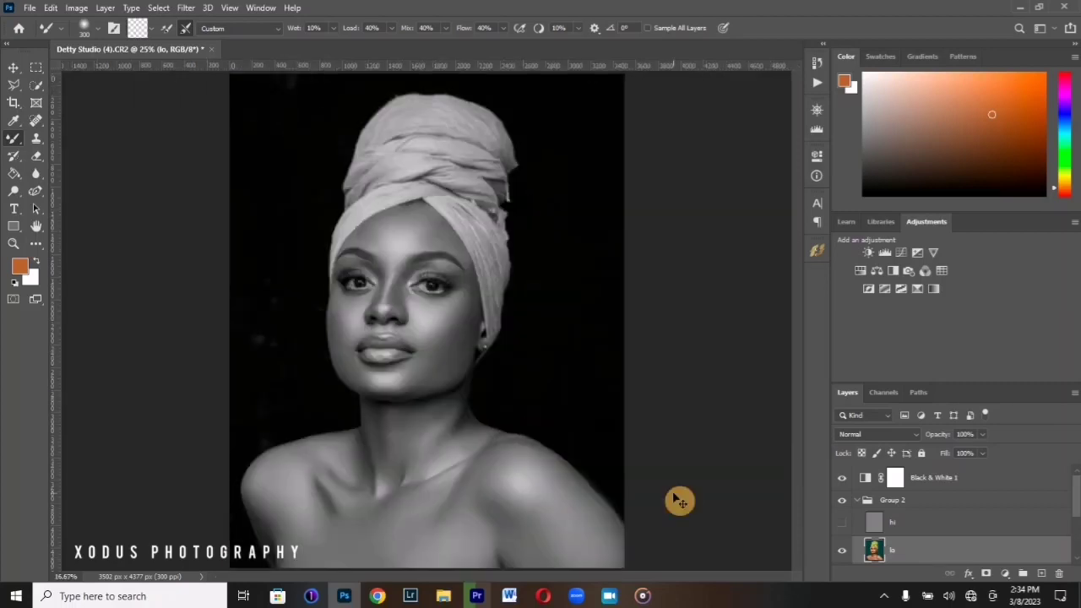
click(843, 478)
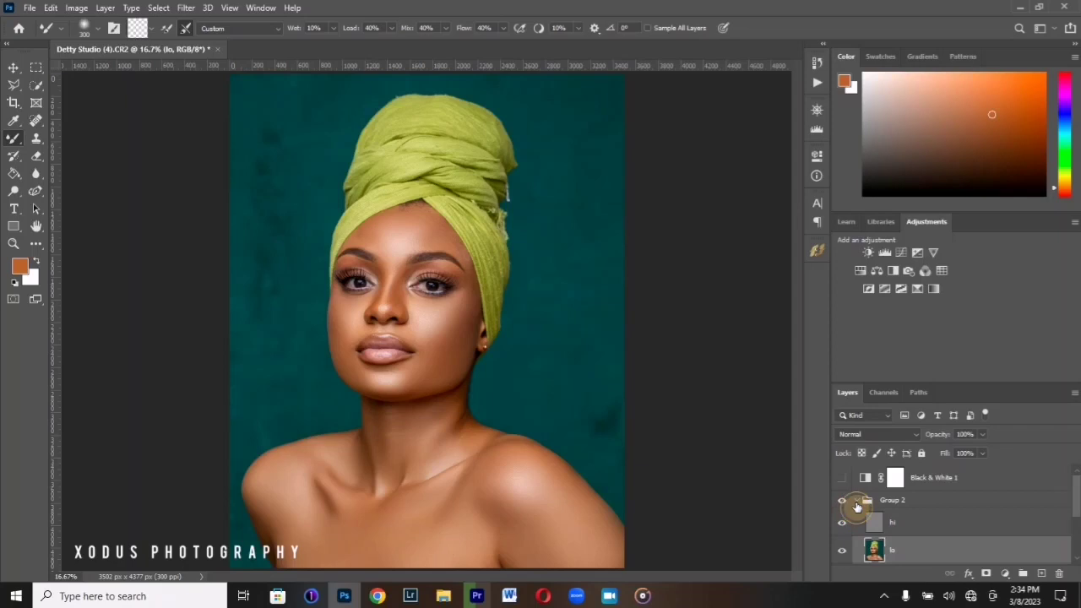
click(858, 505)
Step: Compare the portrait with and without Group 2, both close up on the face and at full view
click(842, 505)
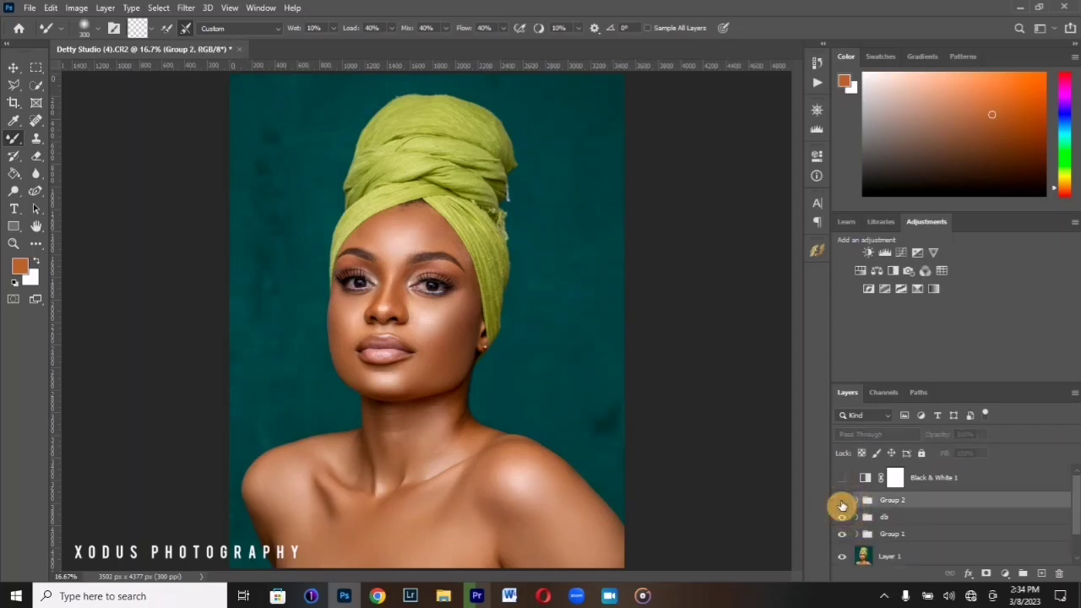
click(842, 505)
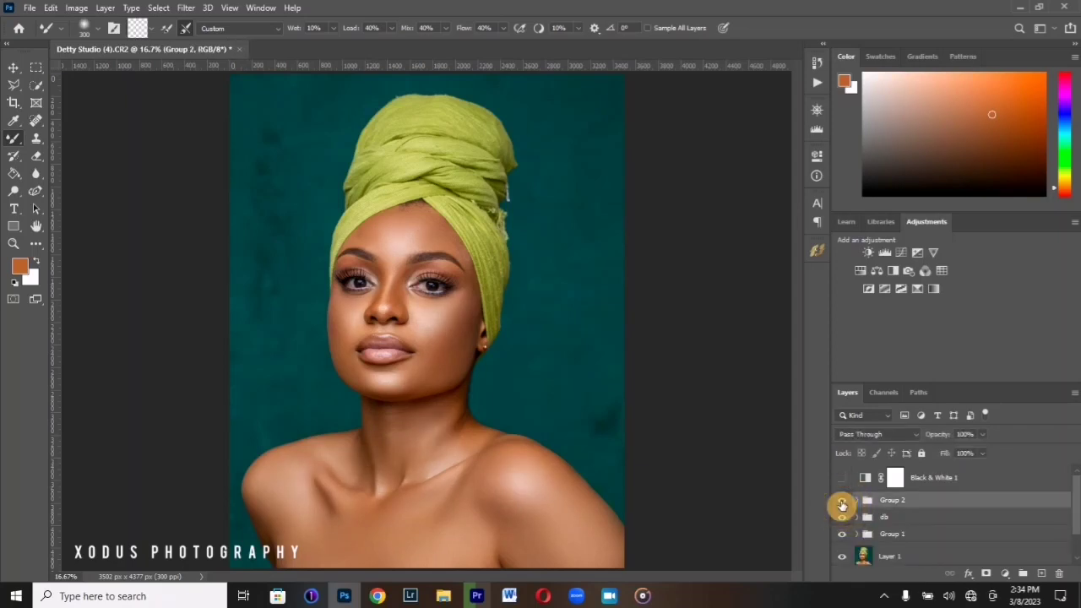
key(ctrl+plus)
key(ctrl+plus)
key(ctrl+plus)
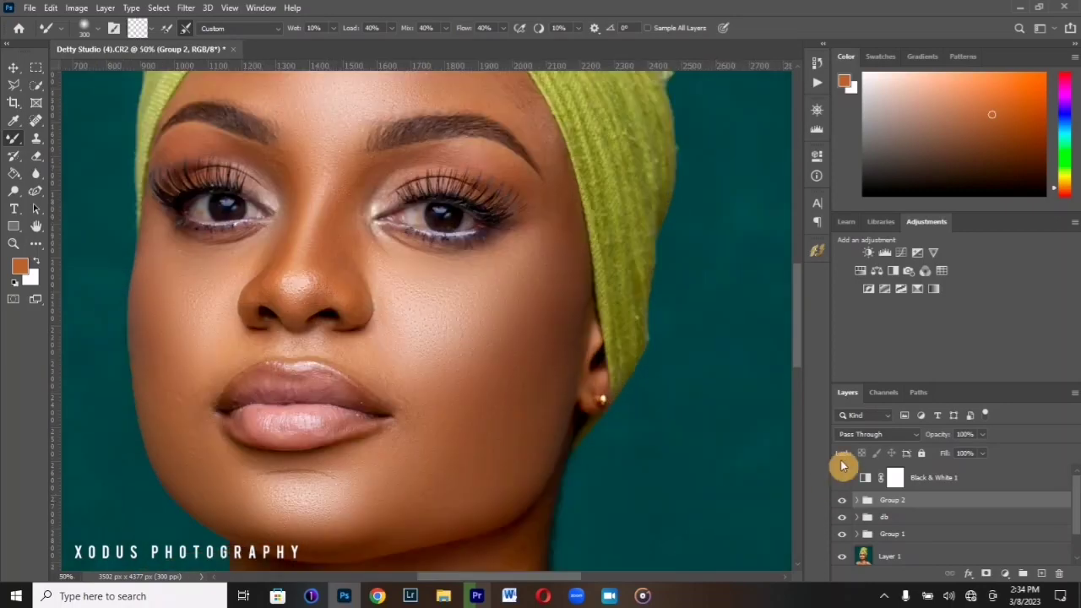
click(841, 505)
click(841, 505)
key(ctrl+minus)
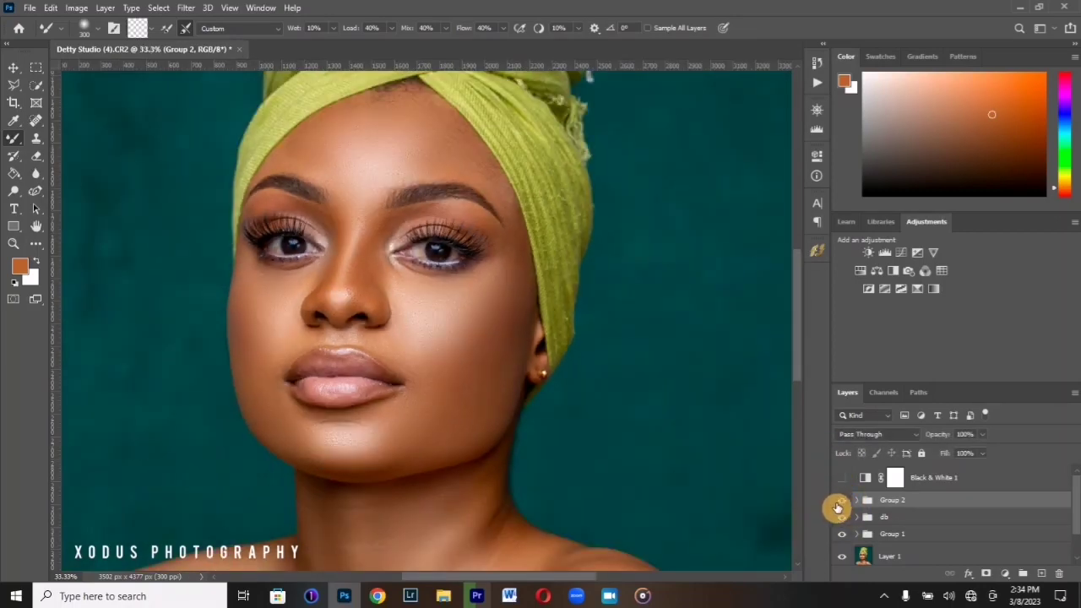
key(ctrl+minus)
key(ctrl+minus)
key(ctrl+minus)
key(ctrl+plus)
key(ctrl+minus)
key(ctrl+minus)
key(ctrl+plus)
key(ctrl+plus)
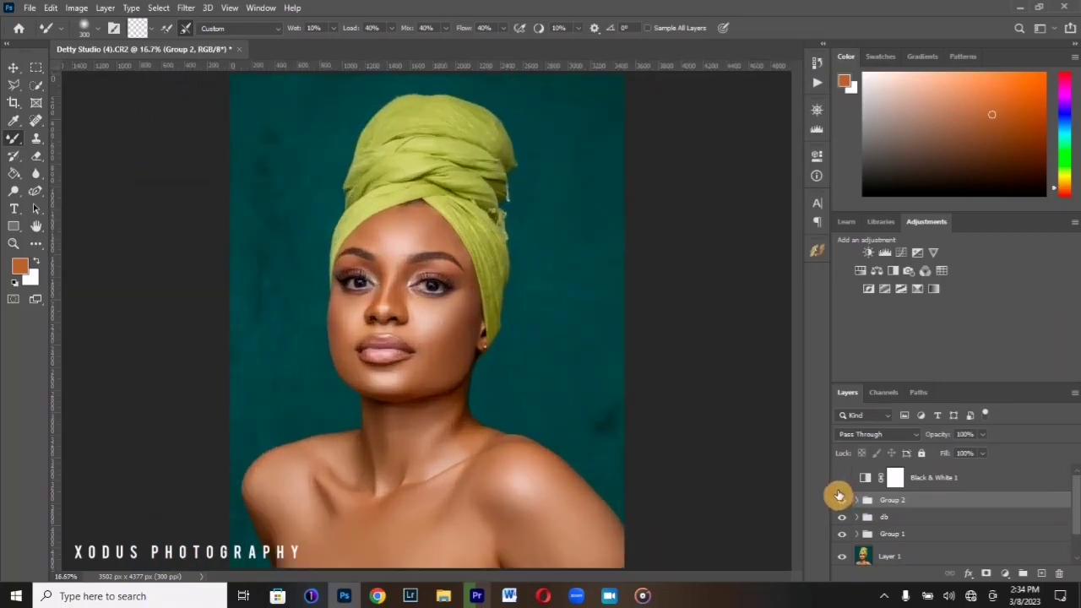
key(ctrl+plus)
key(ctrl+minus)
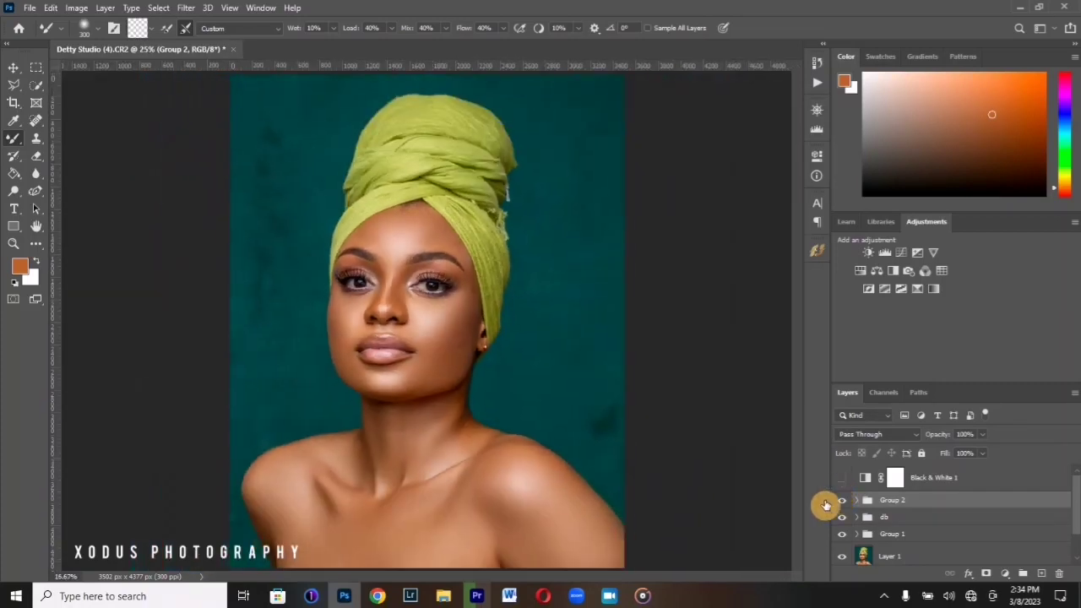
key(ctrl+minus)
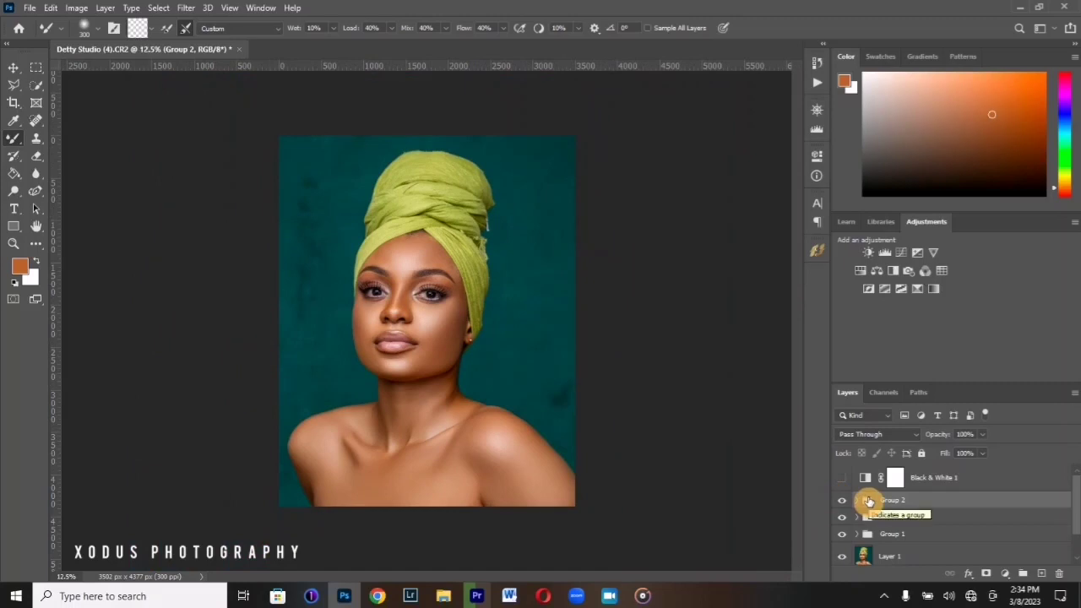
drag(884, 498, 924, 521)
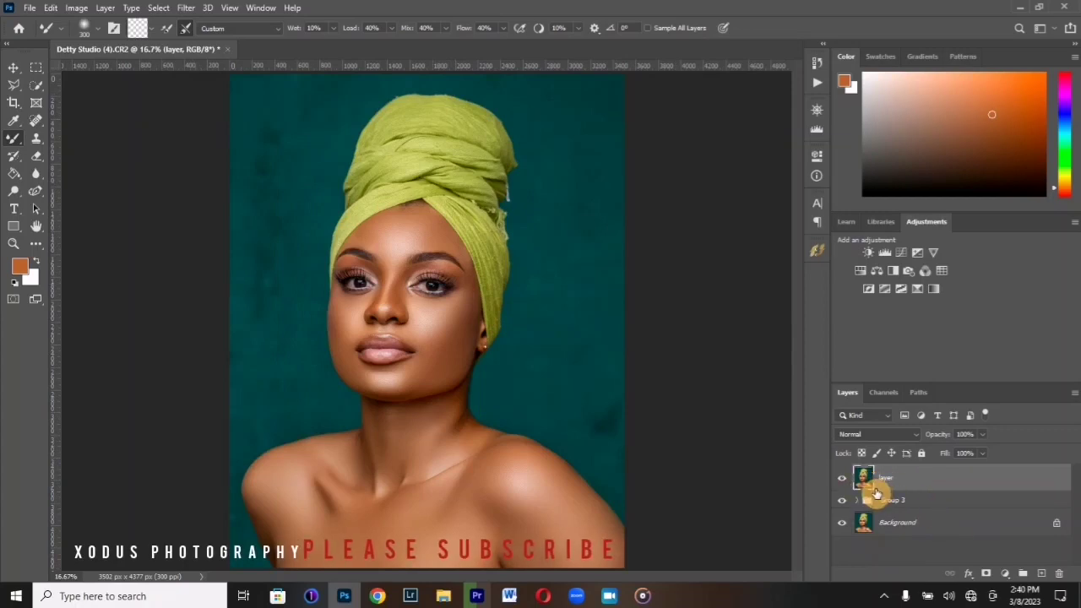
Step: Inspect the face up close and compare the image with the topmost merged layer hidden and shown
key(ctrl+plus)
key(ctrl+plus)
key(ctrl+plus)
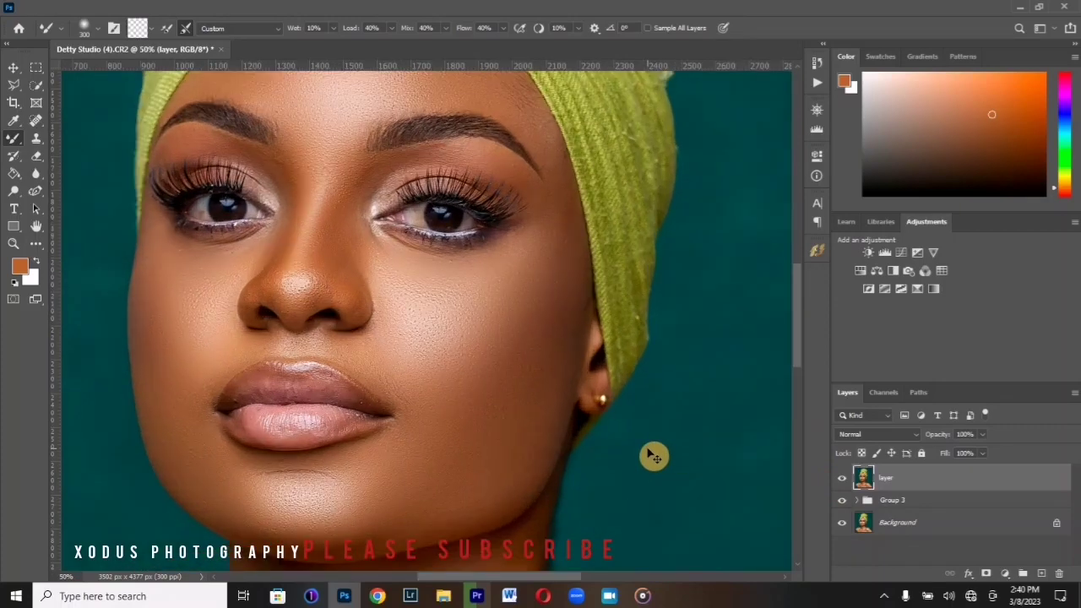
key(ctrl+minus)
key(ctrl+minus)
click(842, 478)
click(842, 478)
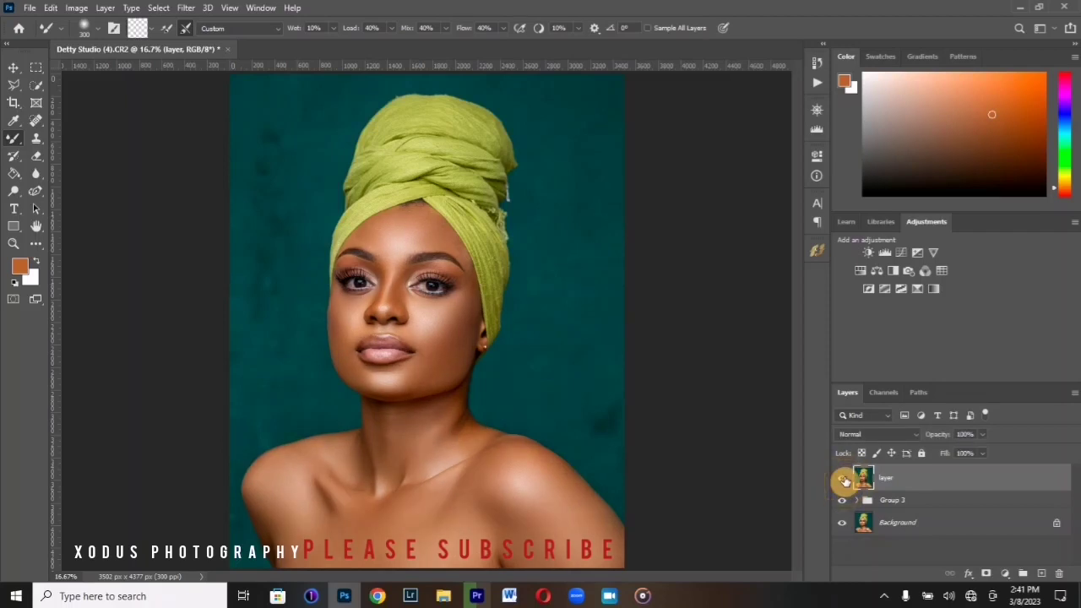
Step: Add a Selective Color adjustment layer and set its Reds to Cyan -25% and Yellow +10%, leaving Magenta at 0%
click(1004, 574)
click(1005, 567)
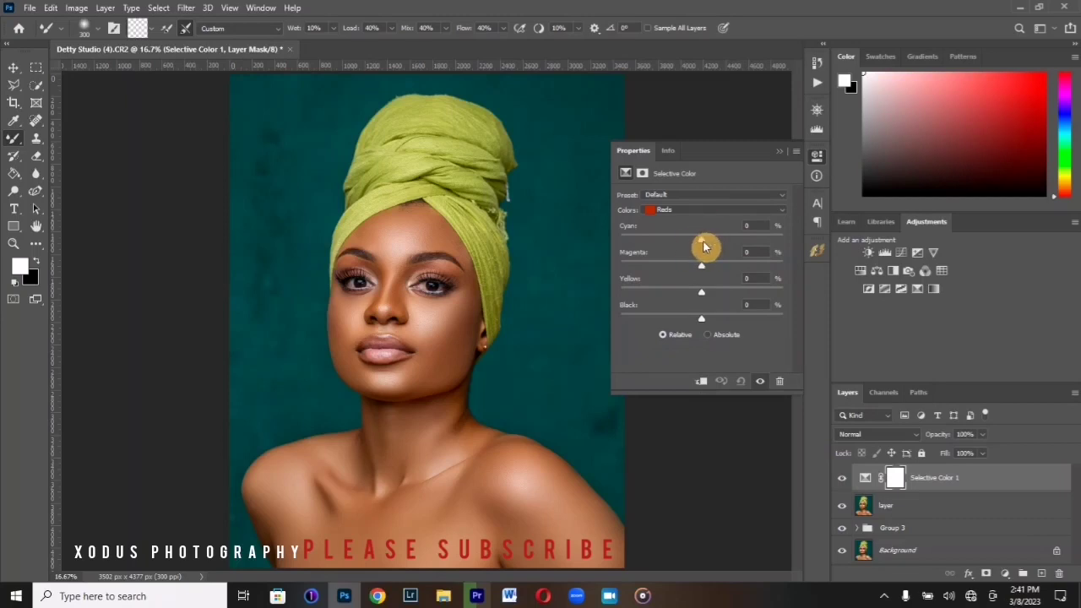
drag(701, 239, 687, 245)
drag(681, 249, 682, 252)
drag(701, 294, 710, 293)
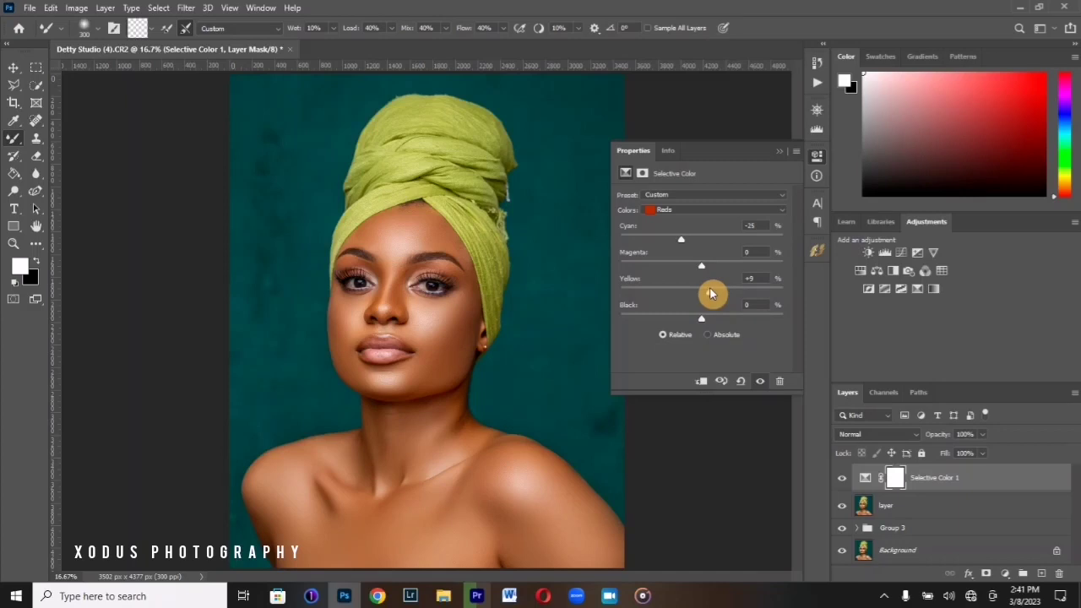
drag(703, 269, 686, 268)
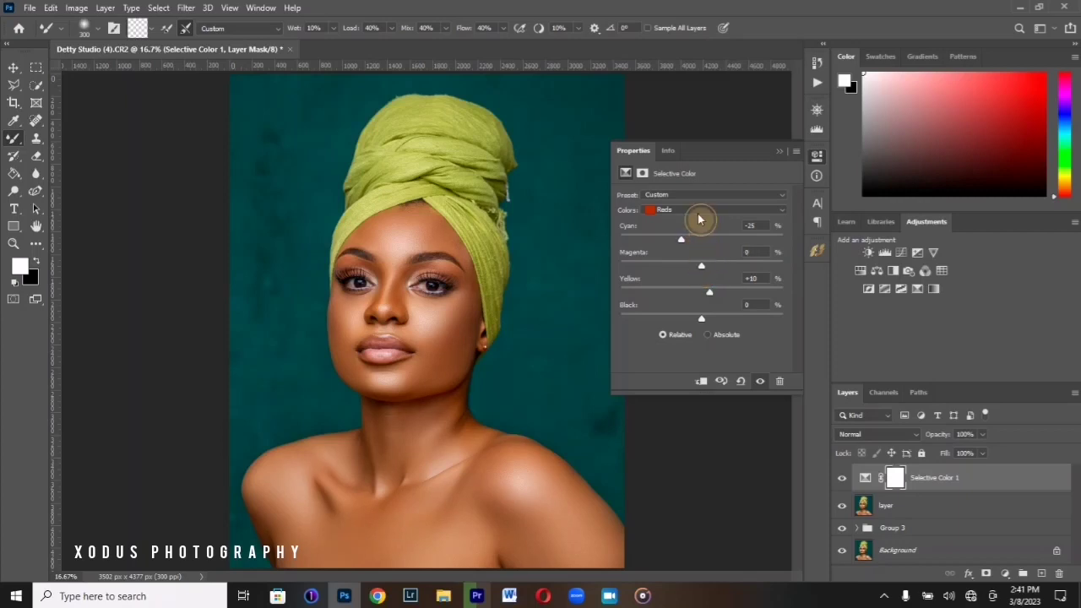
Step: Adjust the Yellows of the Selective Color layer to Cyan -20% and Yellow -10%
click(700, 211)
click(685, 236)
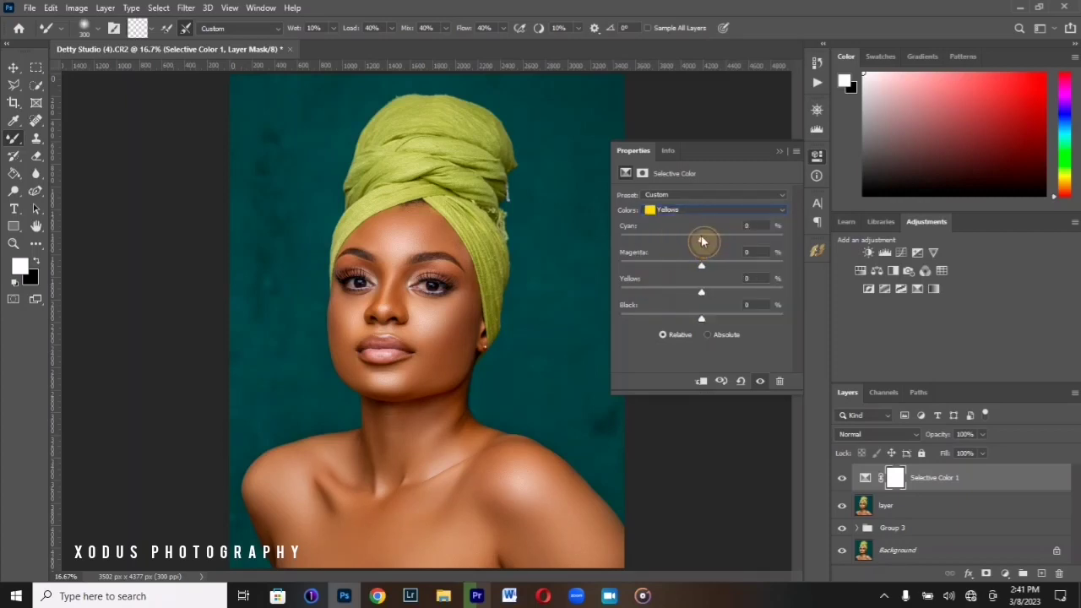
drag(689, 243, 687, 246)
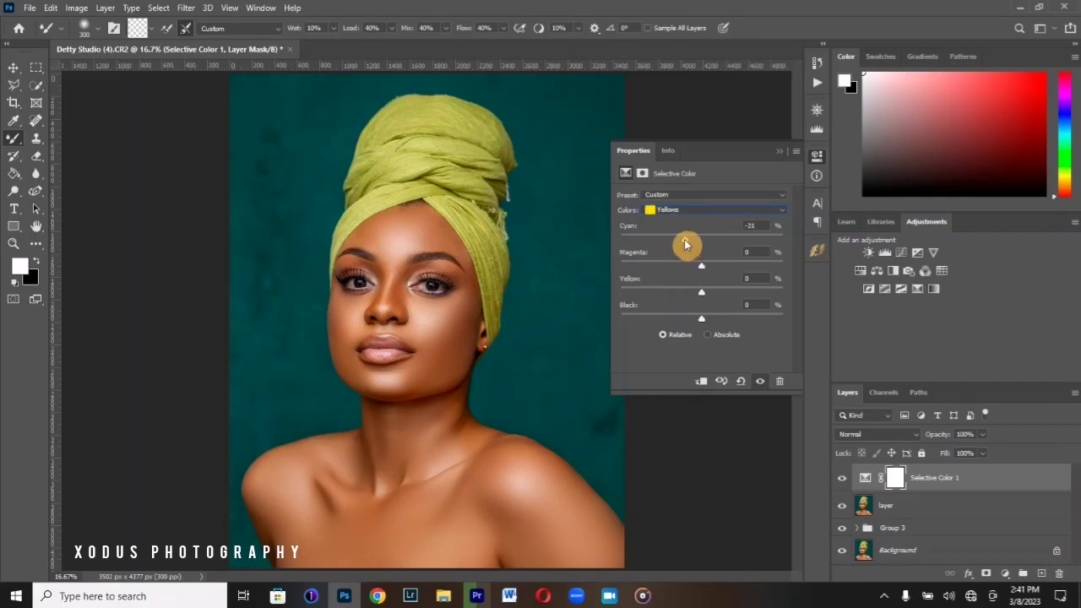
mouse_move(701, 292)
mouse_down()
mouse_move(683, 292)
mouse_move(693, 292)
mouse_up()
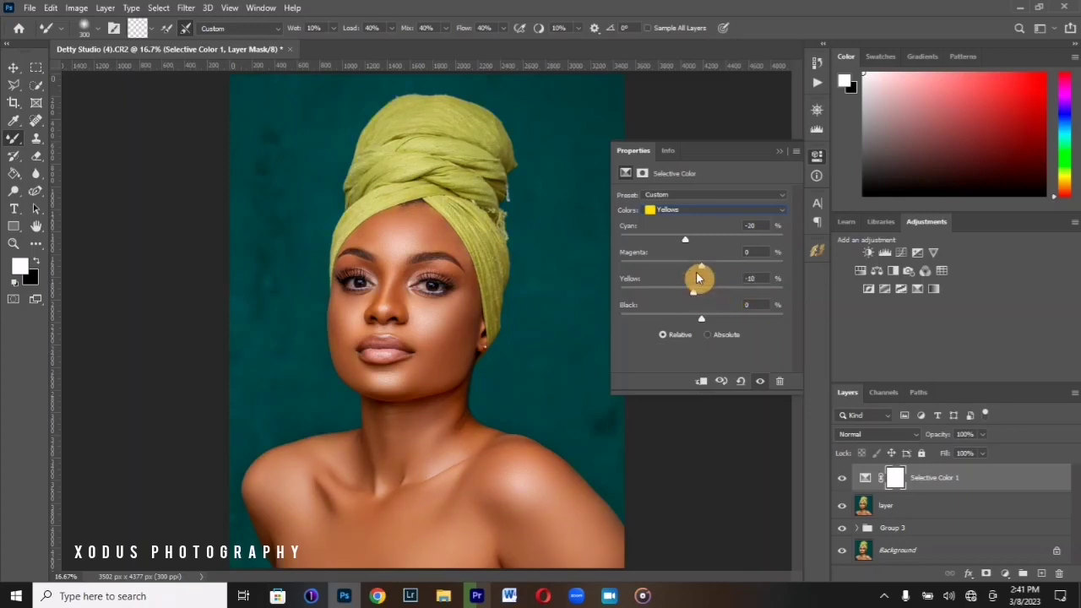
drag(696, 268, 714, 270)
Step: Set the Selective Color Greens to Cyan +22%, Magenta about -62%, Yellow +39% and Black -100%
click(663, 211)
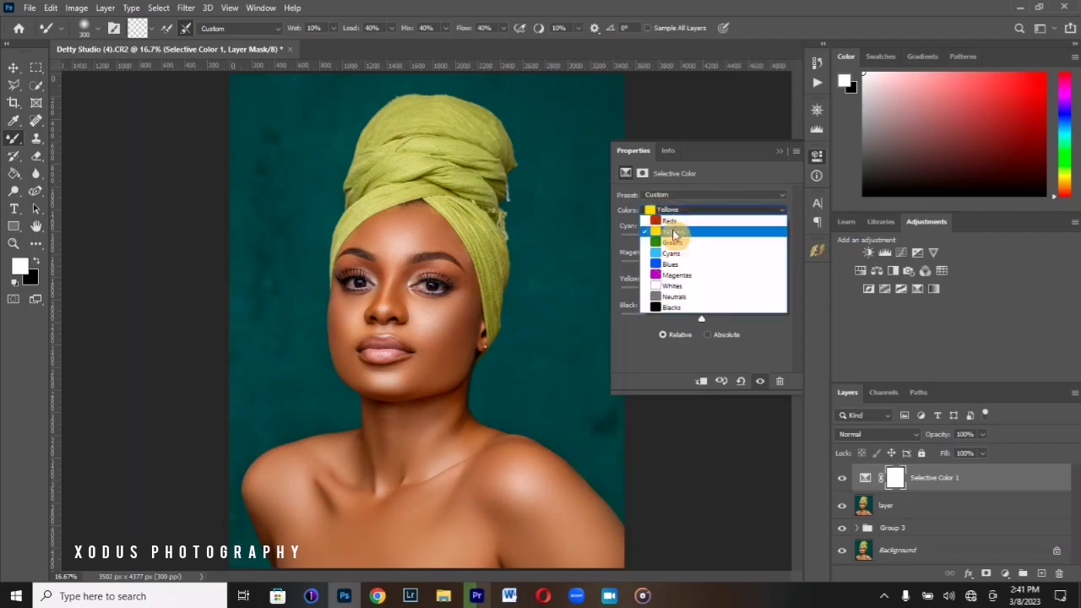
click(672, 243)
drag(683, 238, 649, 238)
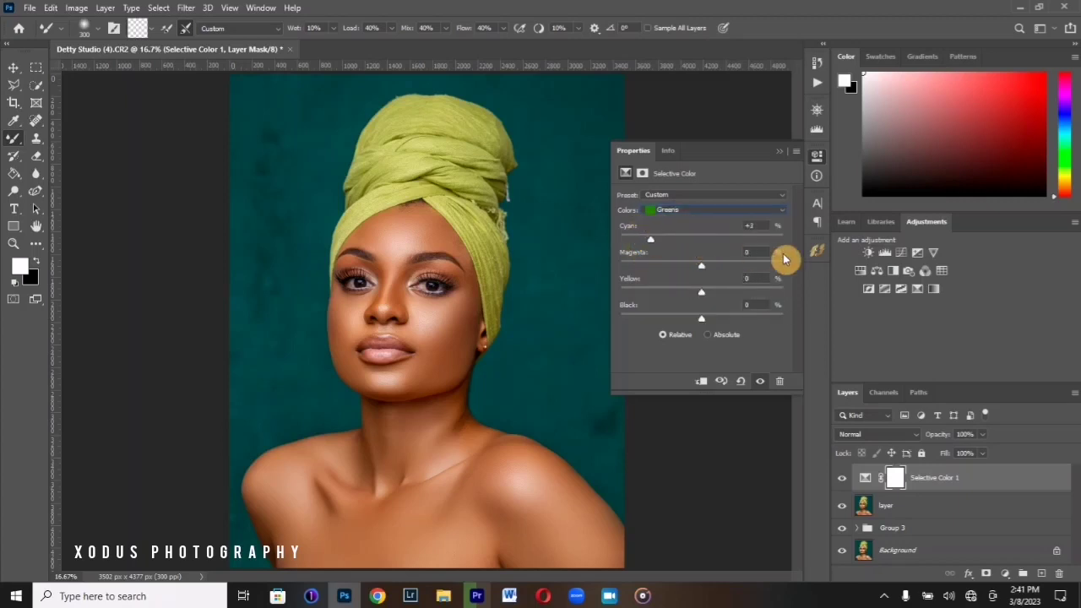
drag(782, 240, 778, 267)
drag(612, 267, 755, 266)
drag(702, 295, 765, 321)
drag(650, 318, 495, 316)
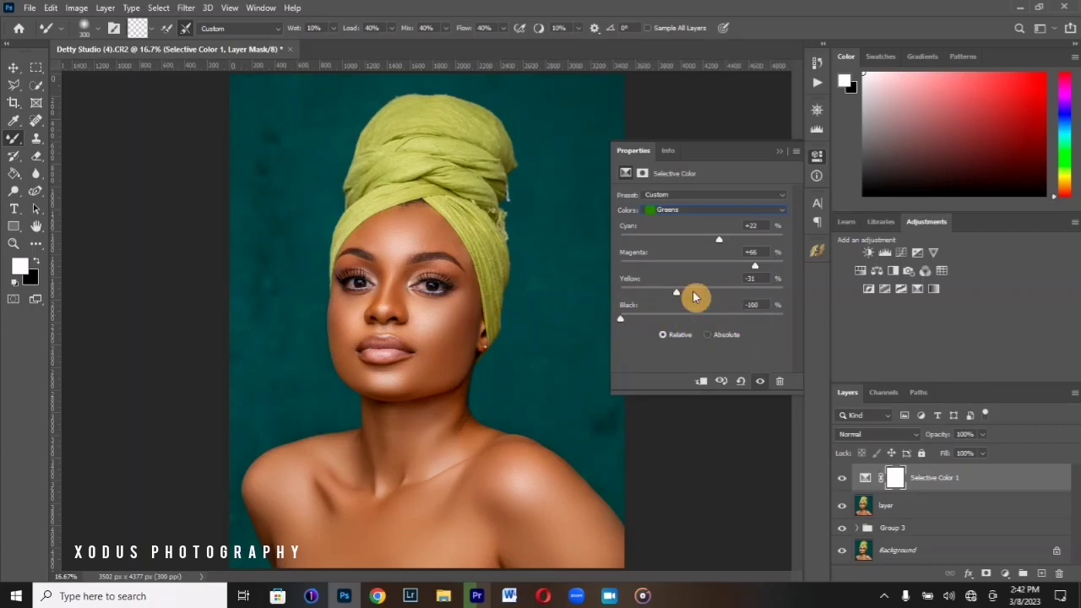
drag(676, 293, 731, 313)
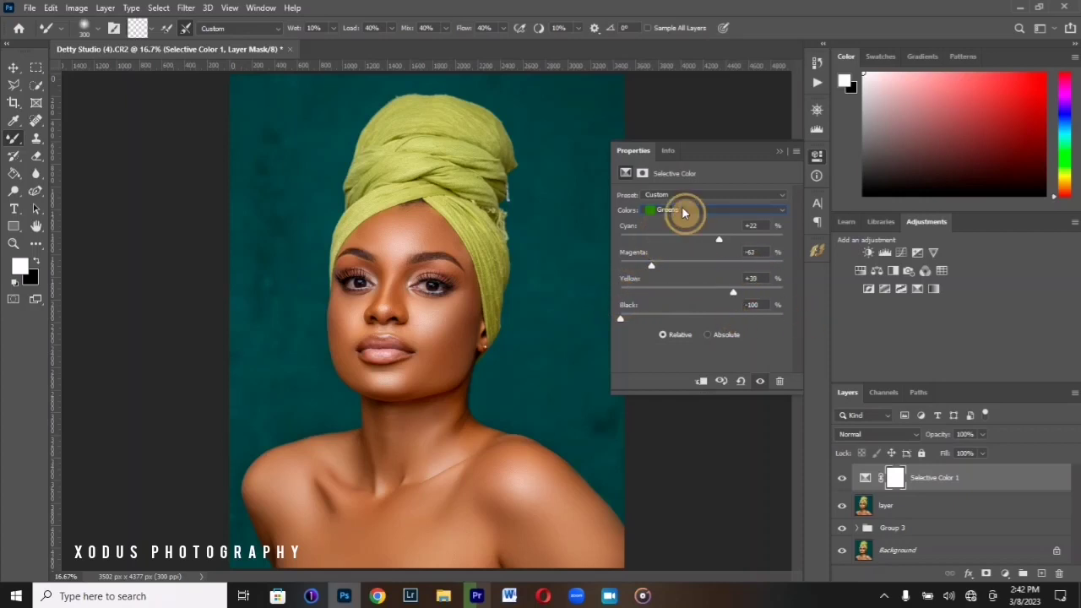
Step: Mute the backdrop in the Selective Color Cyans range with Cyan -88%, Magenta +5% and a reduced Yellow
click(684, 211)
click(682, 251)
drag(701, 241, 631, 245)
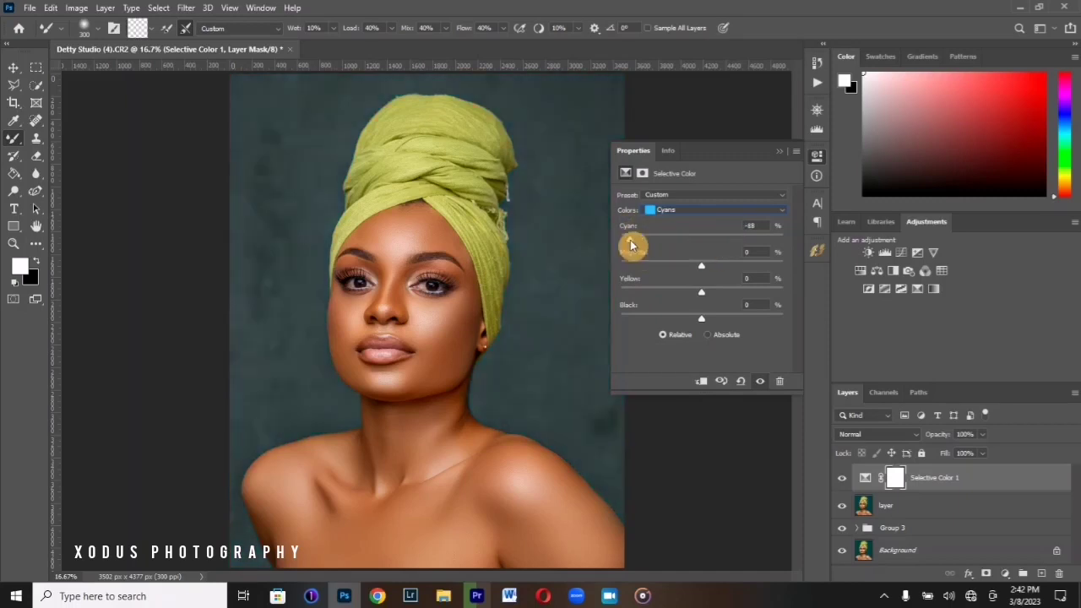
key(ctrl+minus)
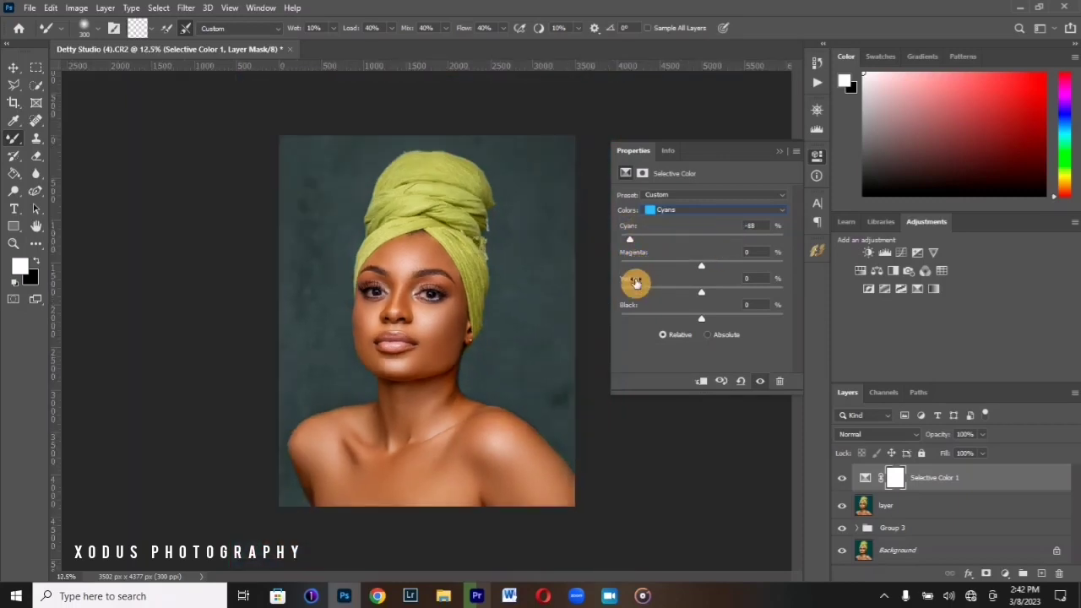
mouse_move(700, 268)
mouse_down()
mouse_move(647, 271)
mouse_move(710, 271)
mouse_up()
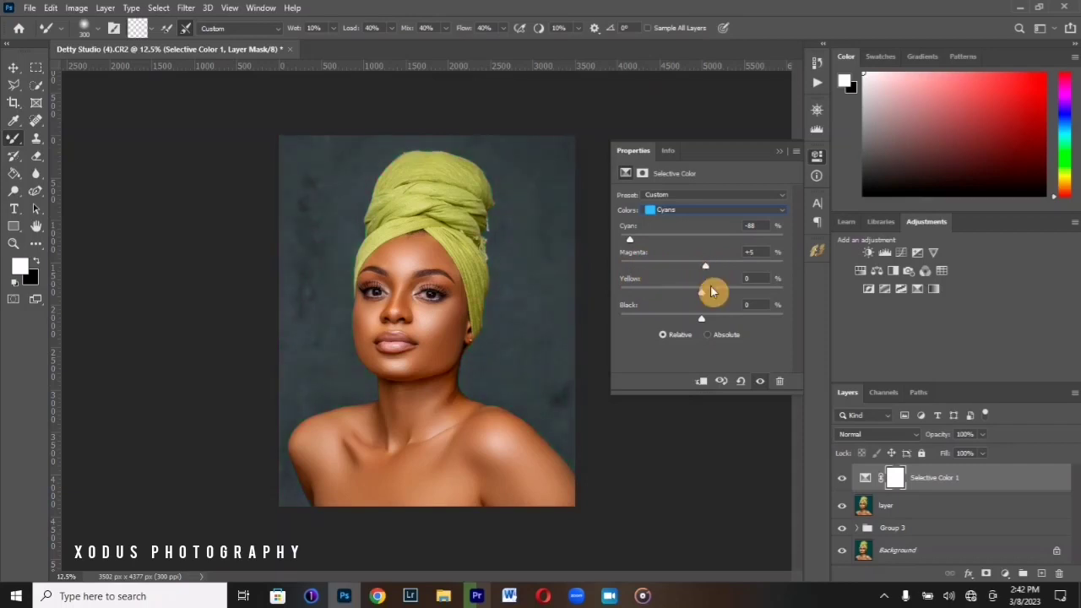
mouse_move(702, 295)
mouse_down()
mouse_move(672, 293)
mouse_move(704, 294)
mouse_move(687, 295)
mouse_up()
Step: Try a green backdrop by setting the Cyans range to Cyan -72%, Magenta -43% and Yellow +15%, comparing with the adjustment off
drag(630, 239, 692, 268)
click(761, 382)
click(761, 382)
drag(676, 240, 714, 268)
drag(686, 292, 715, 296)
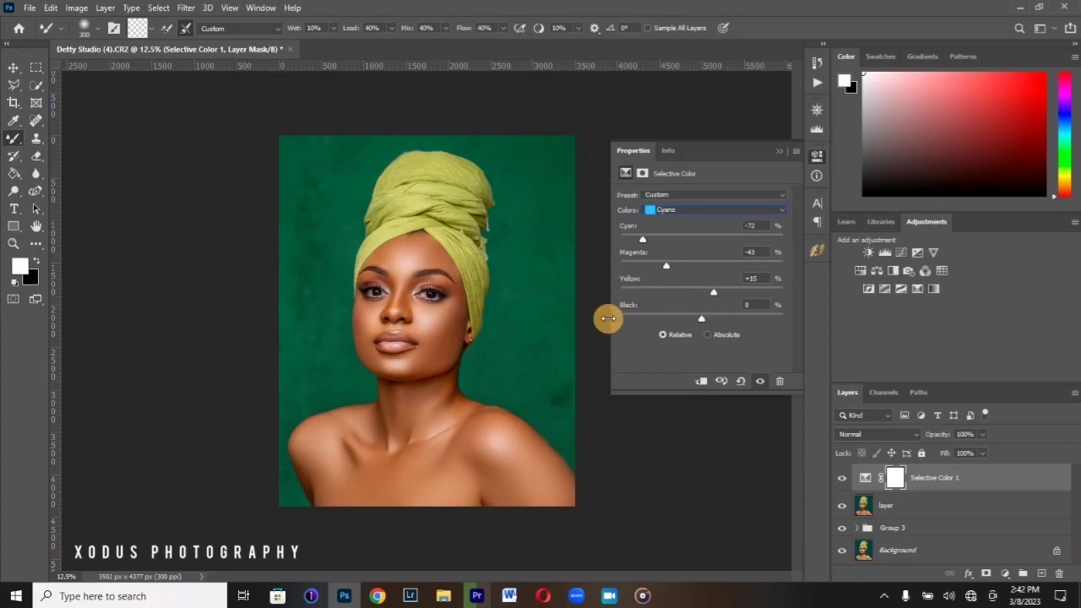
Step: Examine the face, shoulders and backdrop up close and compare the portrait with and without the Selective Color layer
key(ctrl+plus)
key(ctrl+plus)
key(ctrl+plus)
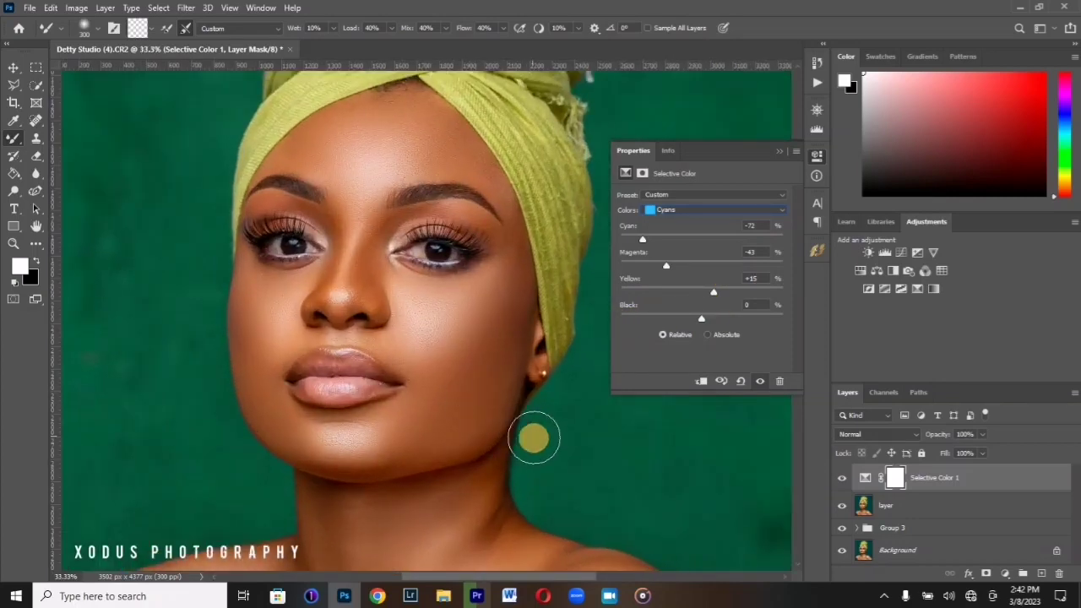
click(797, 463)
drag(797, 463, 801, 404)
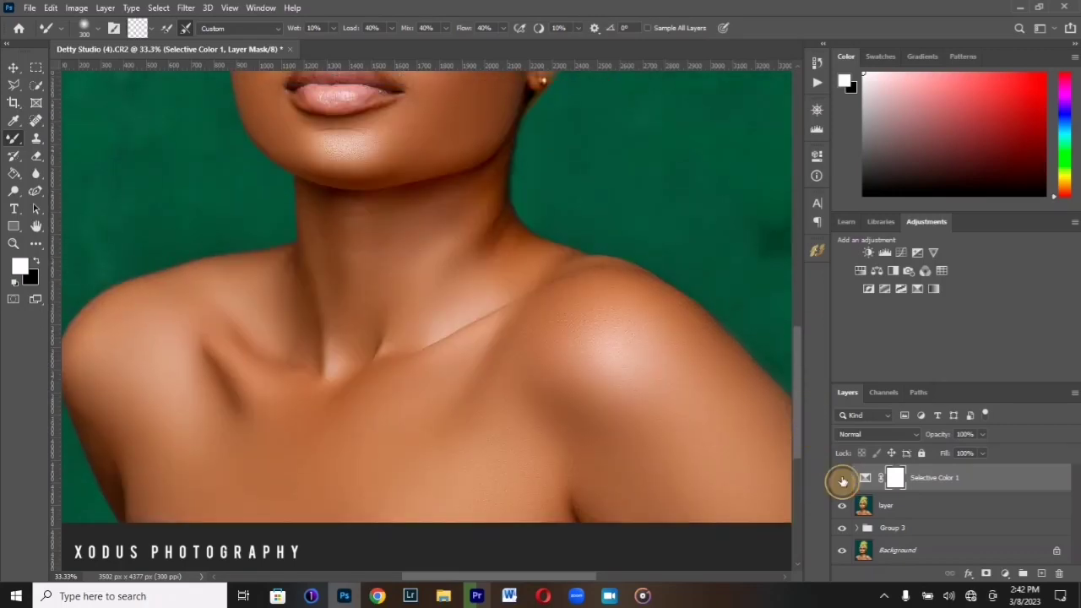
click(842, 480)
click(842, 480)
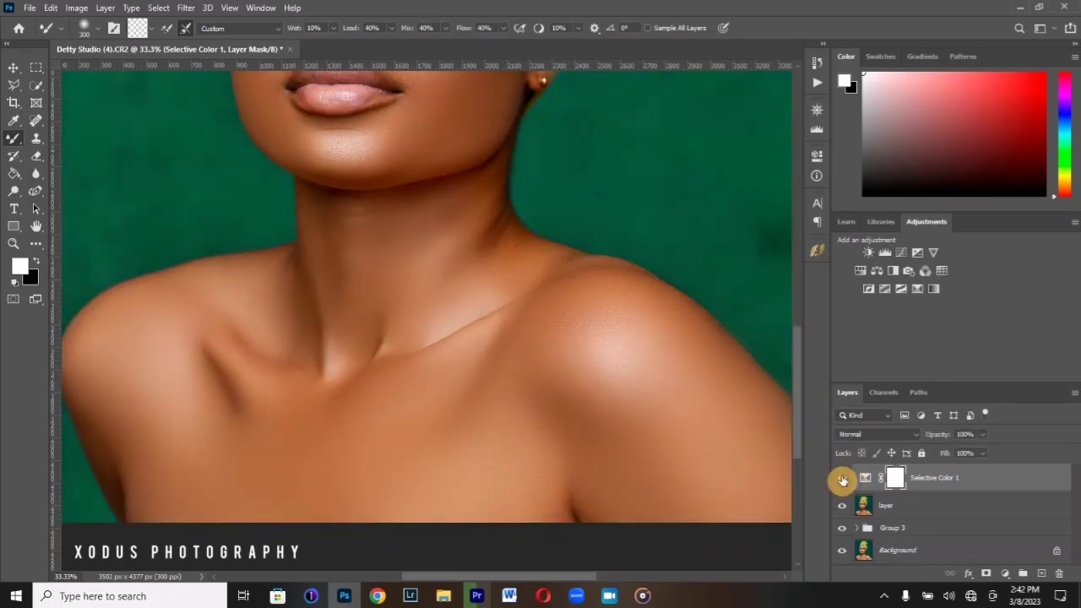
key(ctrl+minus)
key(ctrl+minus)
key(ctrl+minus)
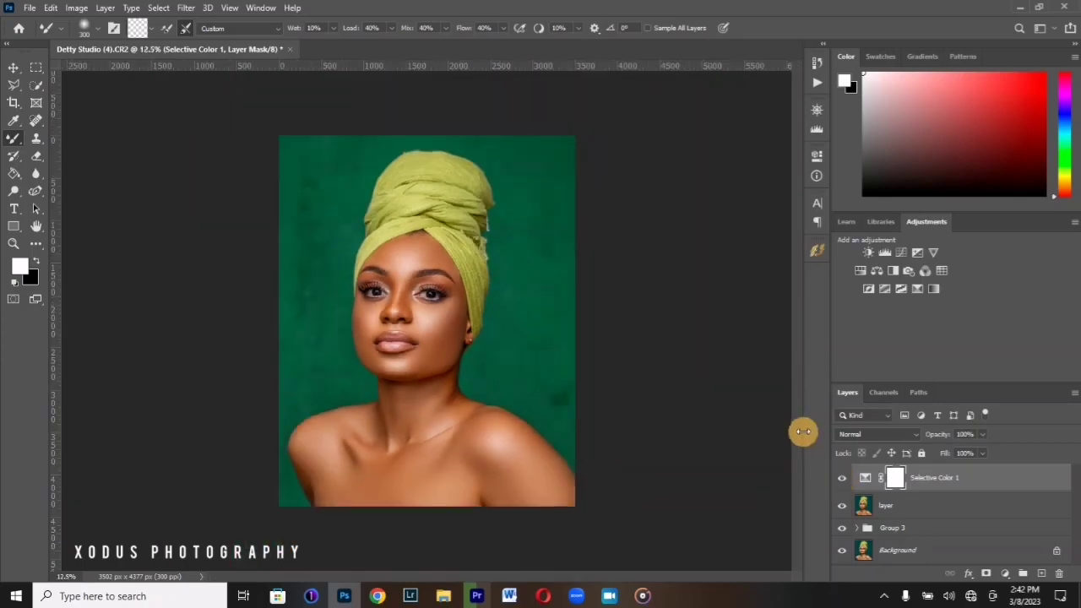
key(ctrl+plus)
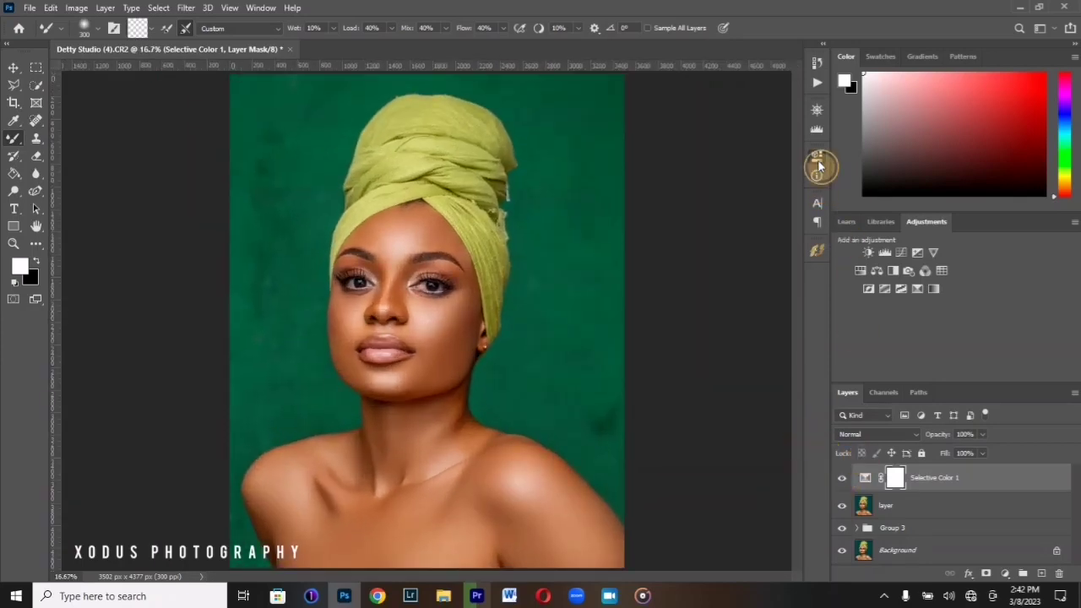
Step: Reopen the Selective Color settings, set Cyans to Cyan -36%, Magenta -11% and Yellow +9%, and switch the adjustment off to compare
click(819, 167)
click(673, 240)
click(693, 266)
drag(712, 297, 709, 297)
click(760, 381)
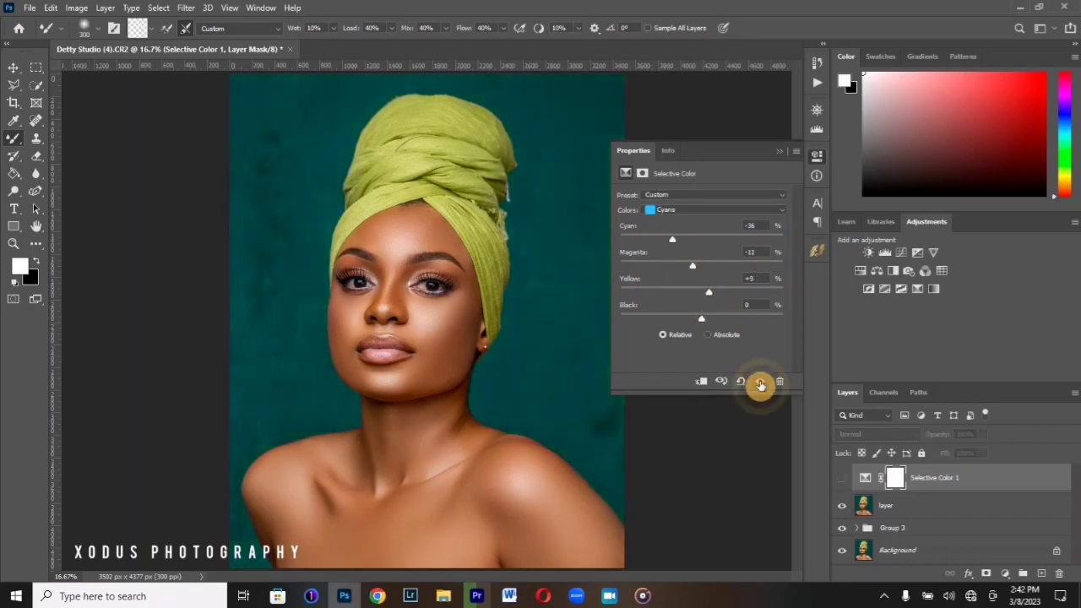
Step: Compare the portrait without Selective Color and try shifting Cyan and Magenta in the Blues range
click(760, 381)
click(759, 380)
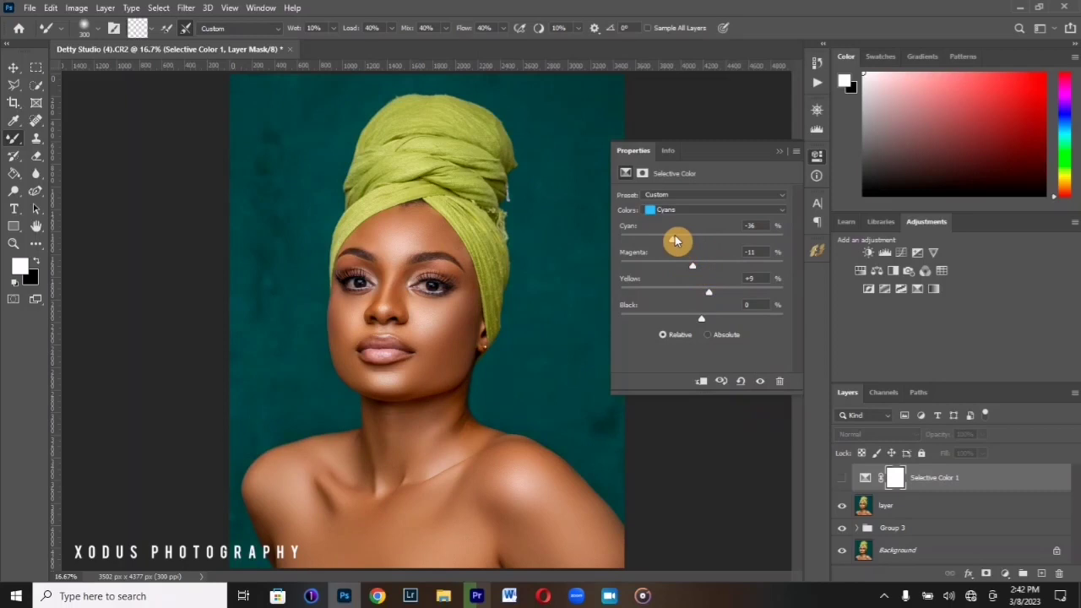
drag(675, 242, 689, 244)
click(694, 209)
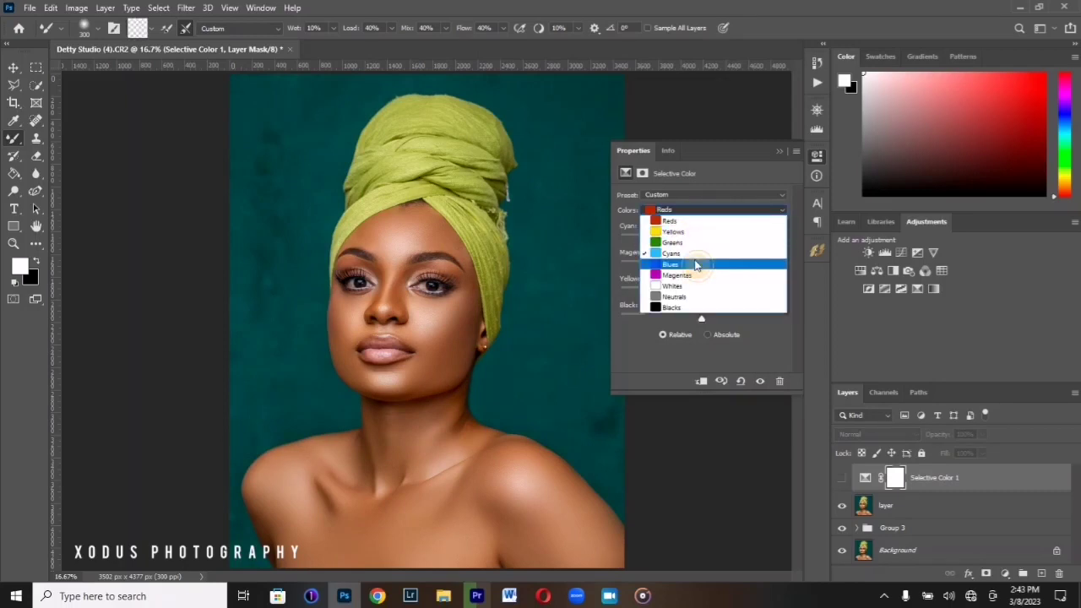
click(694, 263)
drag(700, 243, 652, 267)
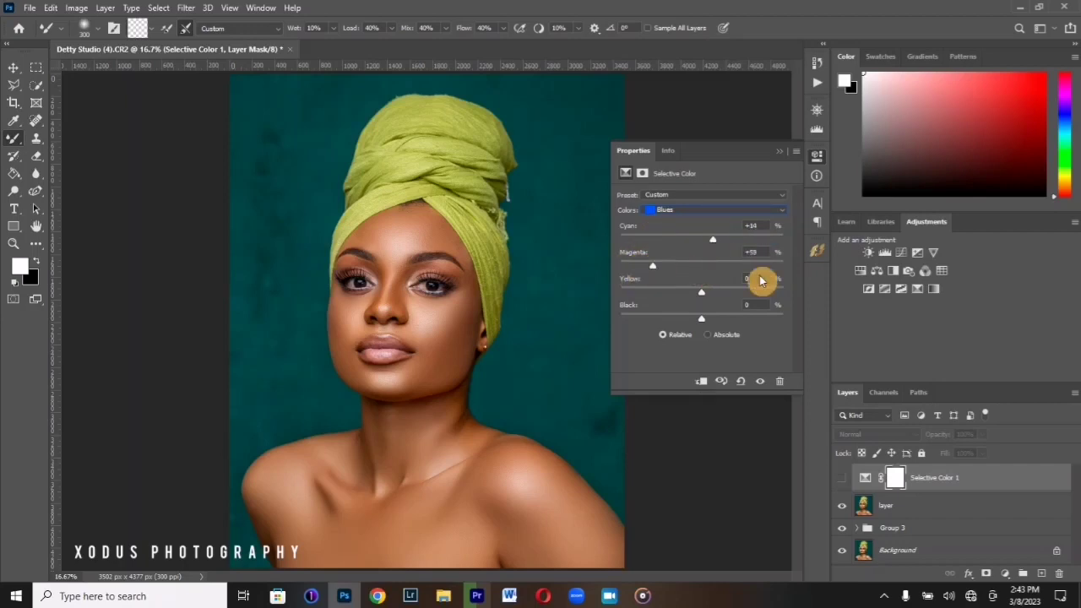
Step: Try extreme Cyan shifts in both directions in the Selective Color Magentas range
click(701, 210)
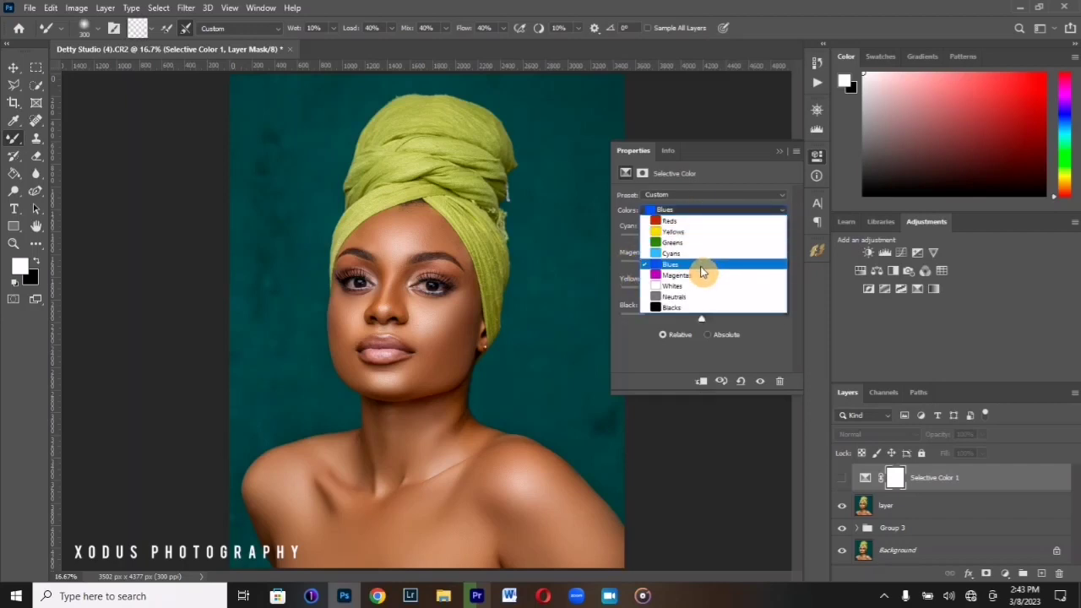
click(699, 275)
drag(701, 240, 601, 240)
drag(775, 240, 700, 251)
Step: Switch the Selective Color adjustment back on and readjust Cyan and Magenta in the Magentas and Blues ranges
click(720, 217)
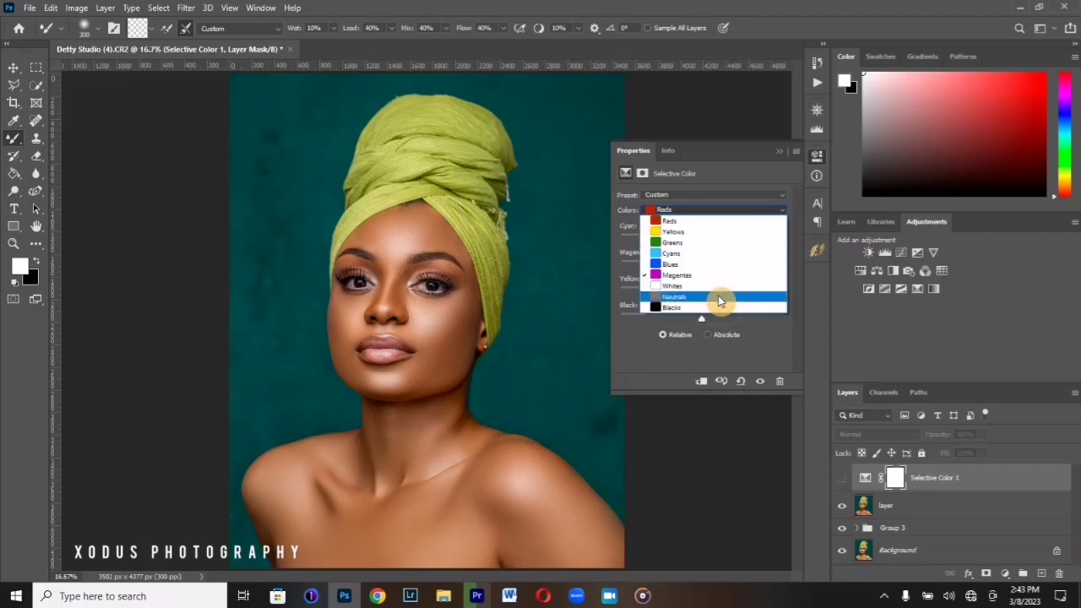
click(700, 307)
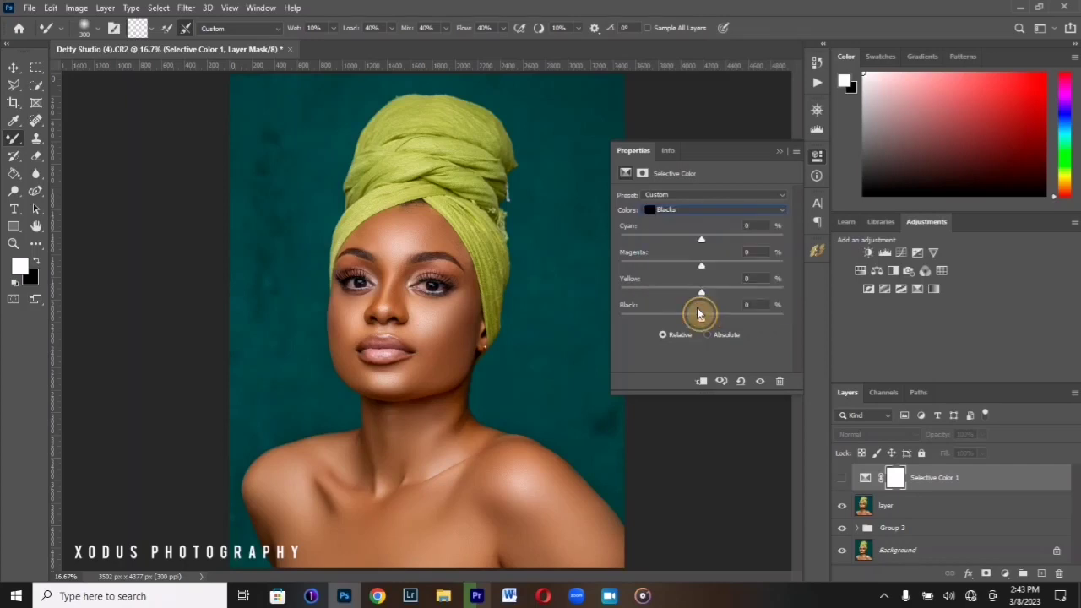
click(761, 382)
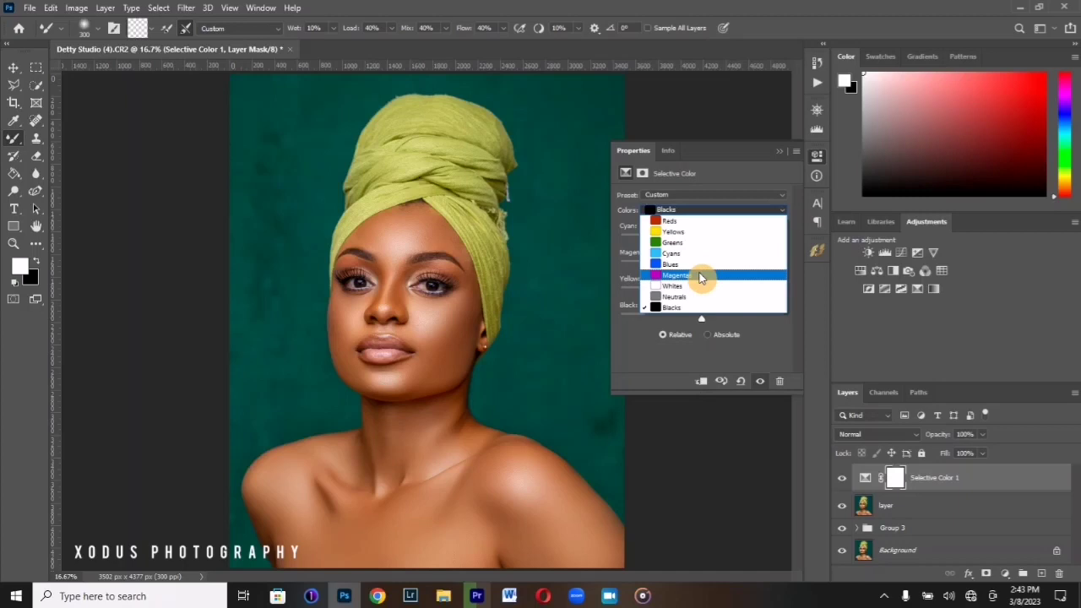
click(700, 275)
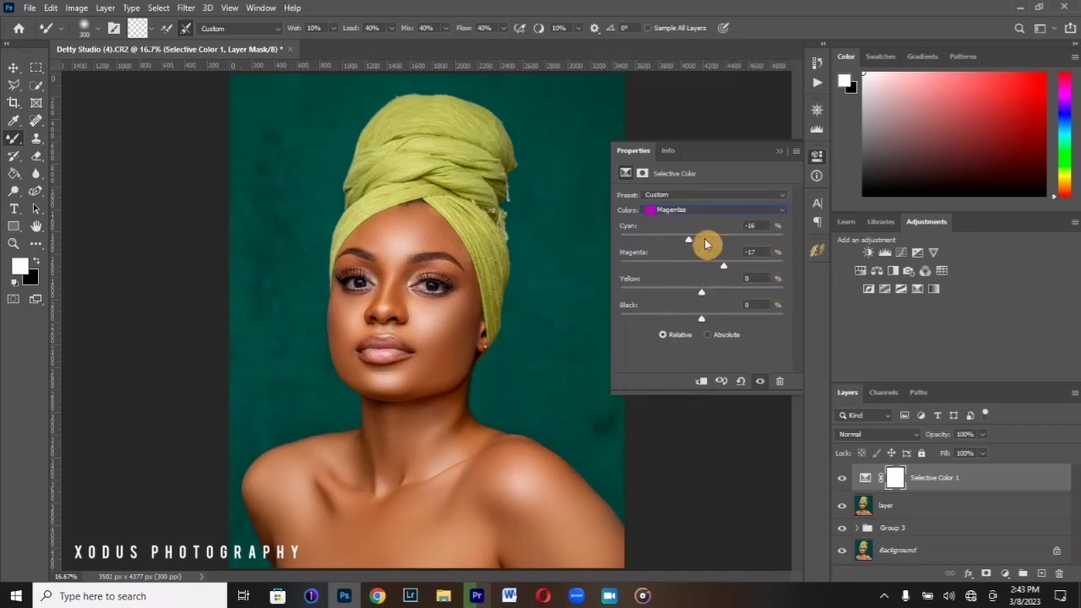
click(701, 211)
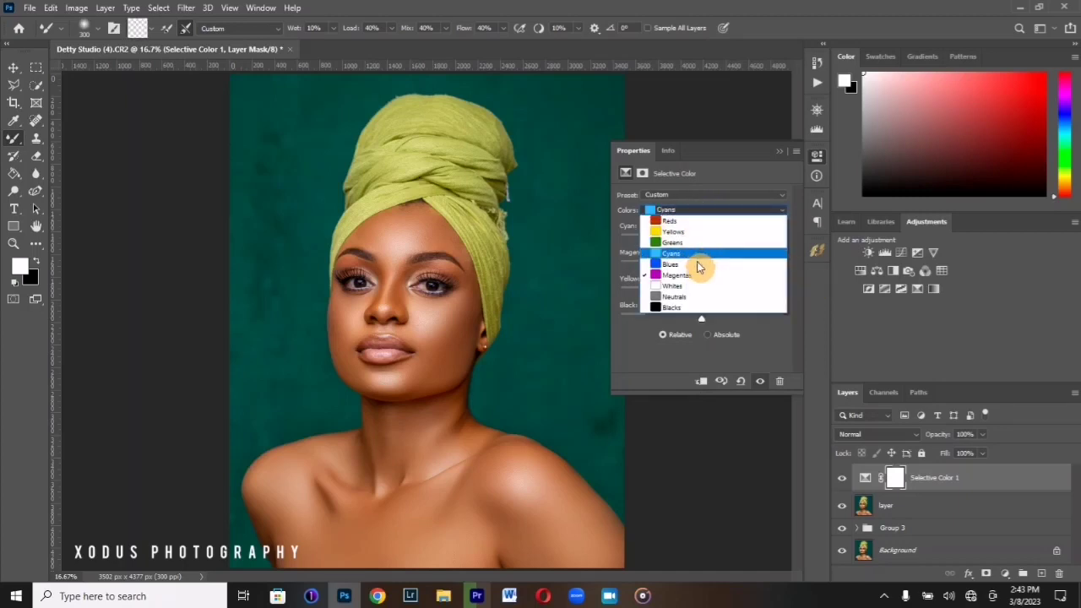
click(700, 264)
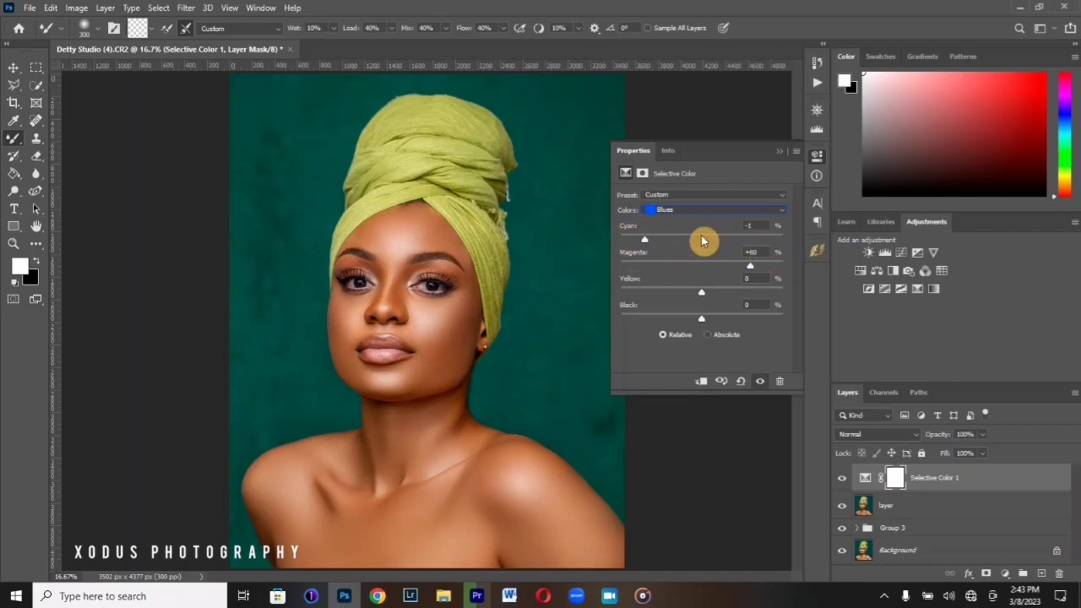
Step: Set Black to +3% in the Selective Color Blacks range and compare the portrait with the adjustment off and on
click(712, 211)
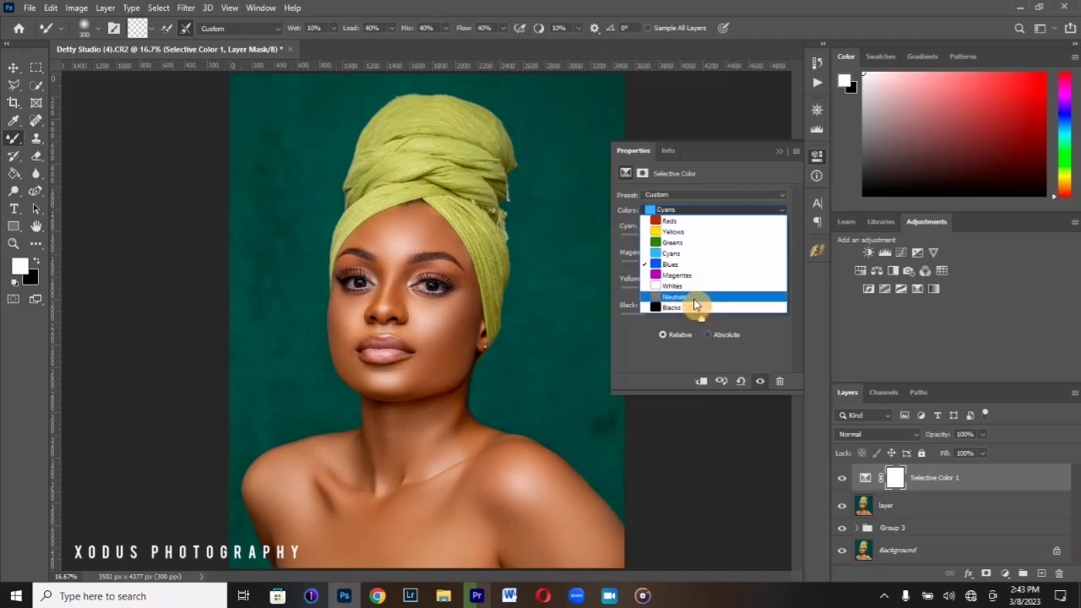
click(694, 308)
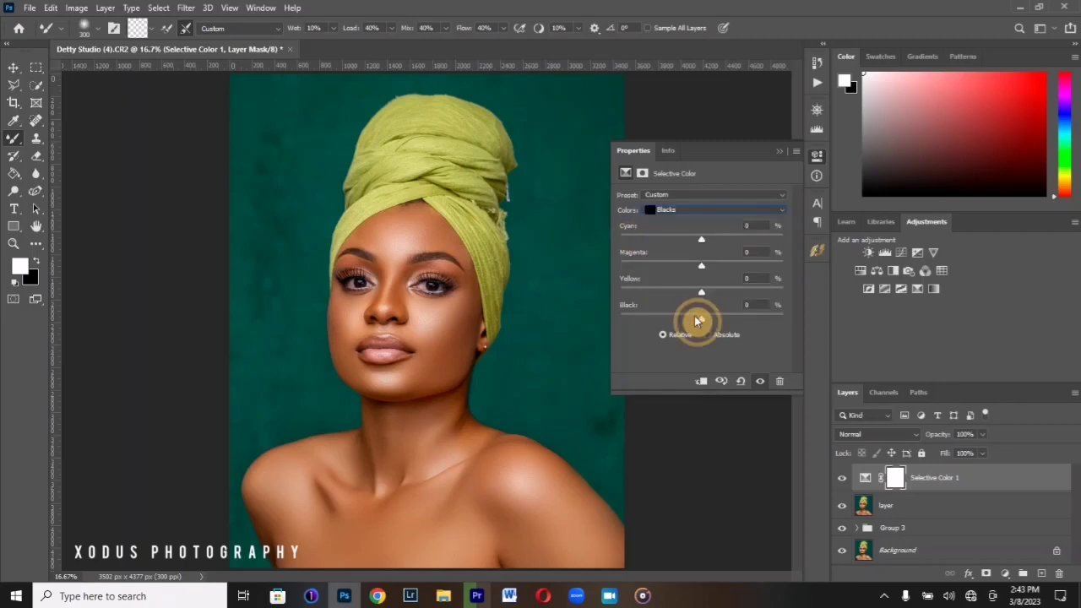
drag(701, 318, 705, 324)
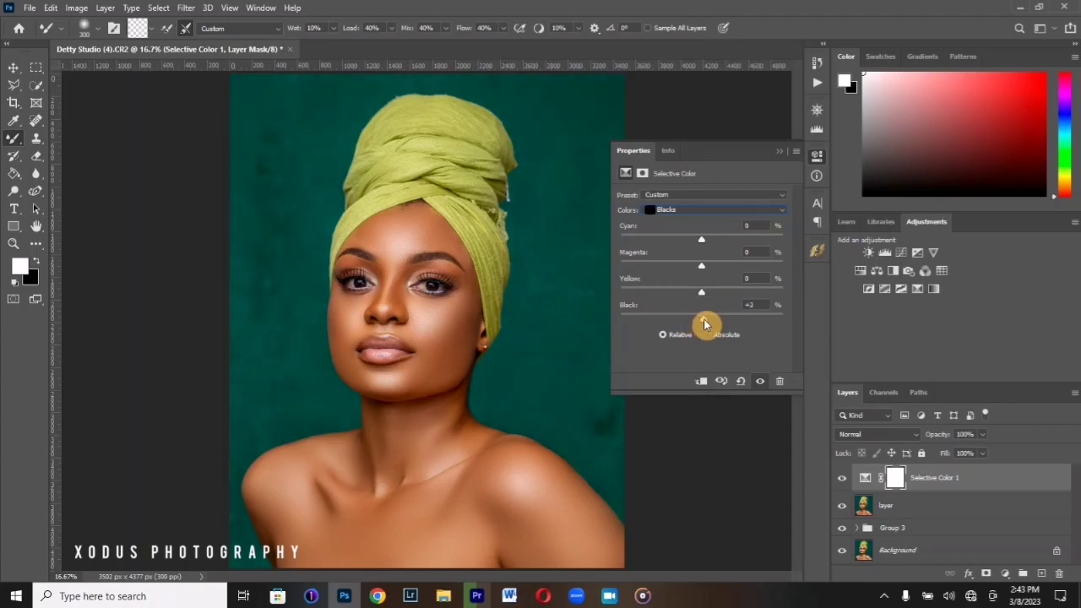
click(761, 382)
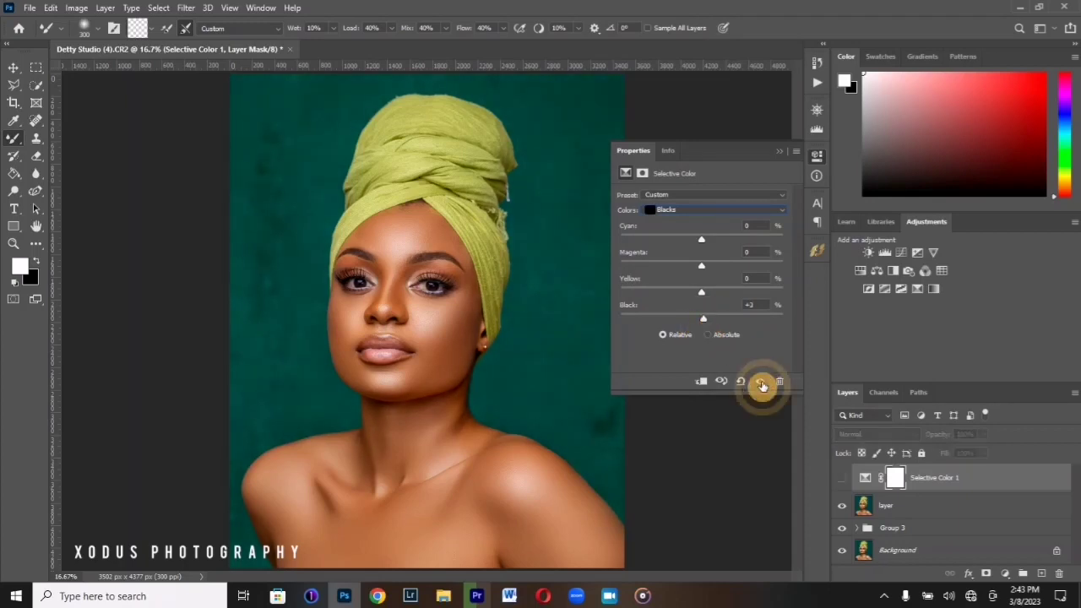
click(761, 384)
click(762, 384)
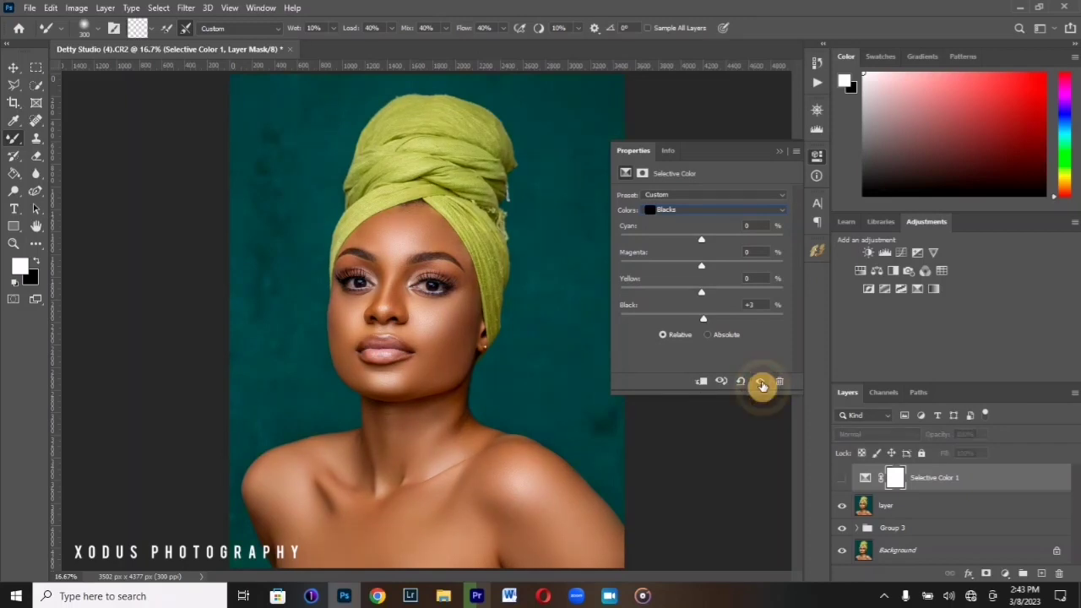
click(761, 384)
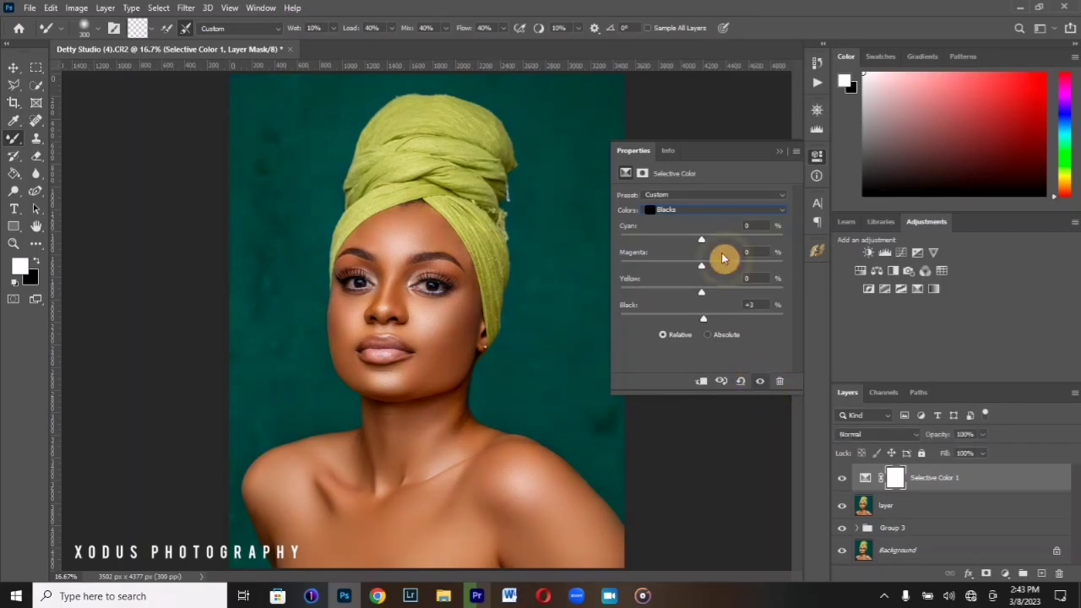
Step: Close the Selective Color settings and reduce that layer's opacity to 60%, comparing the whole portrait with and without it
click(779, 151)
key(ctrl+minus)
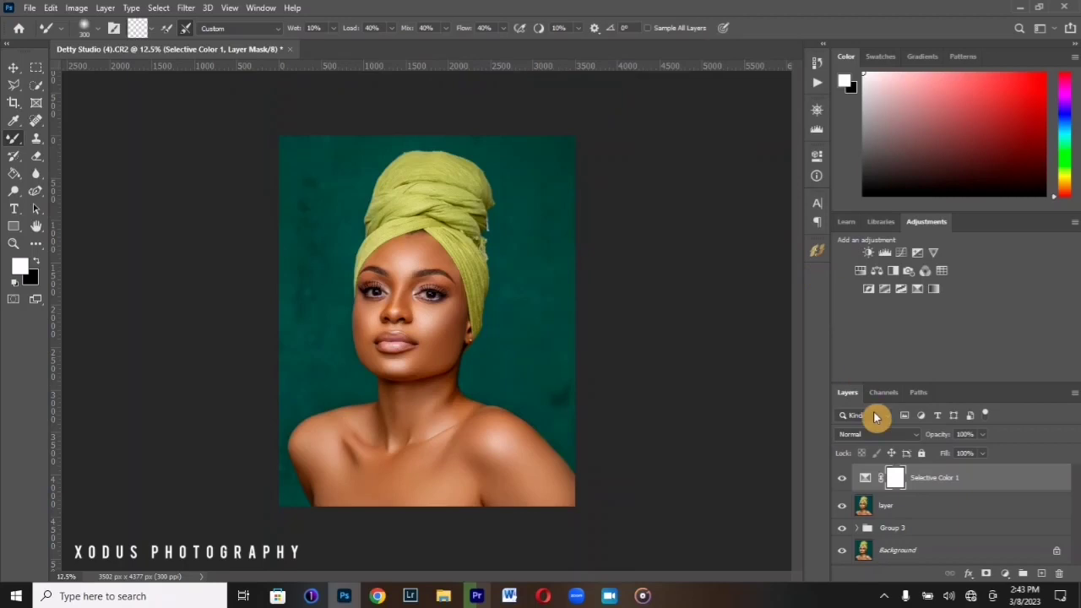
click(842, 479)
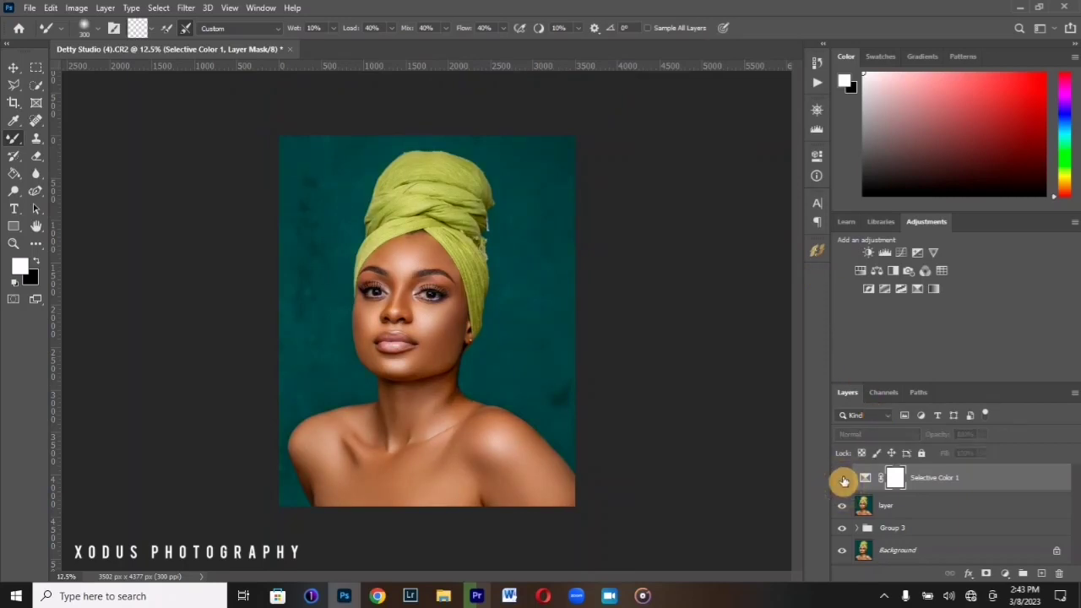
click(843, 479)
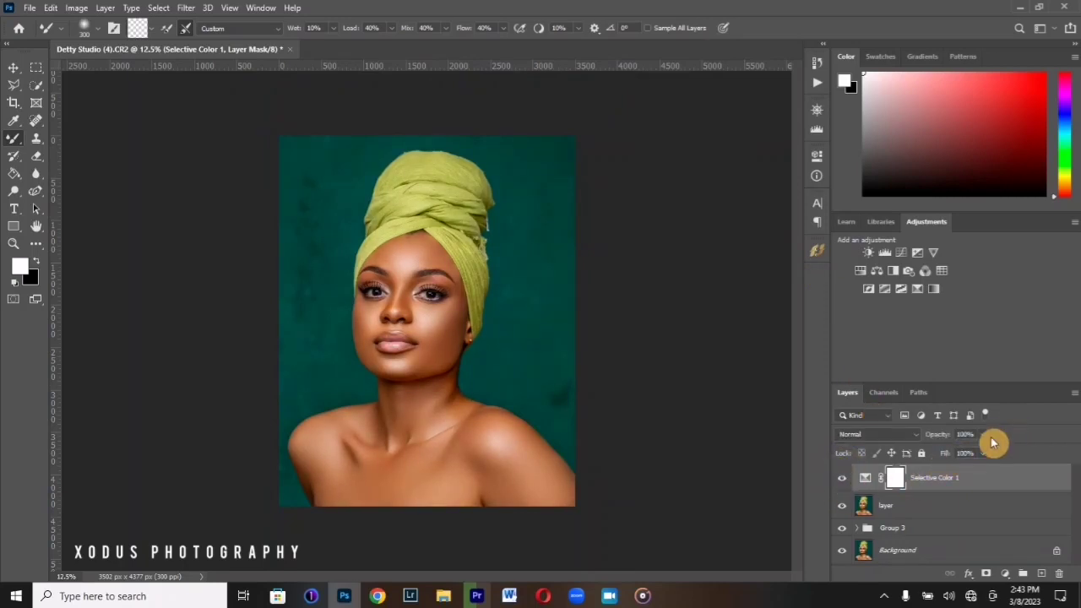
drag(983, 435, 966, 458)
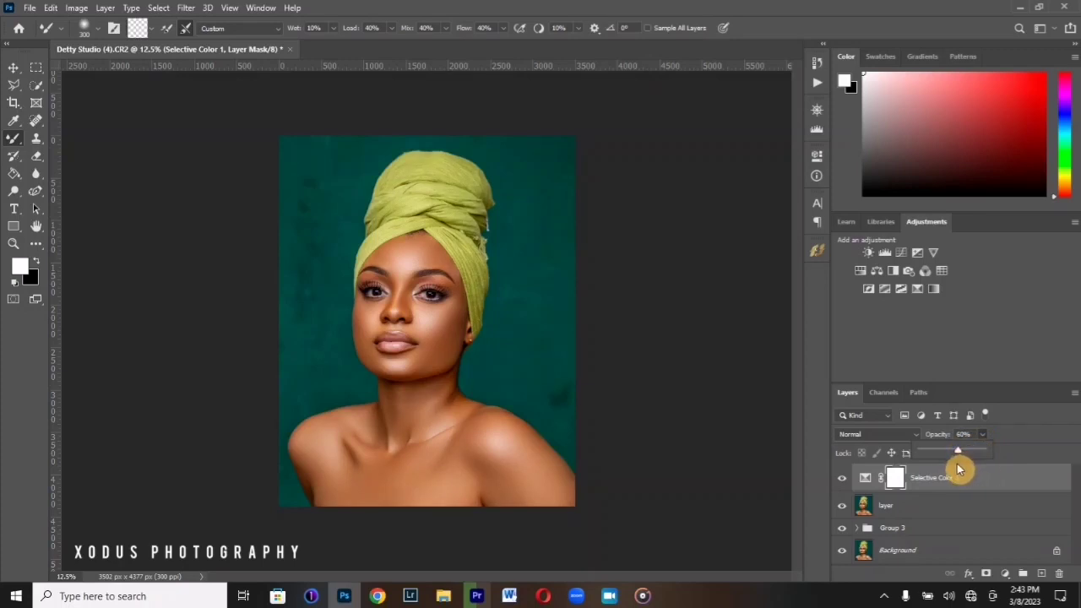
click(841, 477)
click(841, 477)
Step: Add a Color Balance adjustment layer and set its Shadows to Cyan-Red +3, Magenta-Green -2 and Yellow-Blue +3
click(1005, 575)
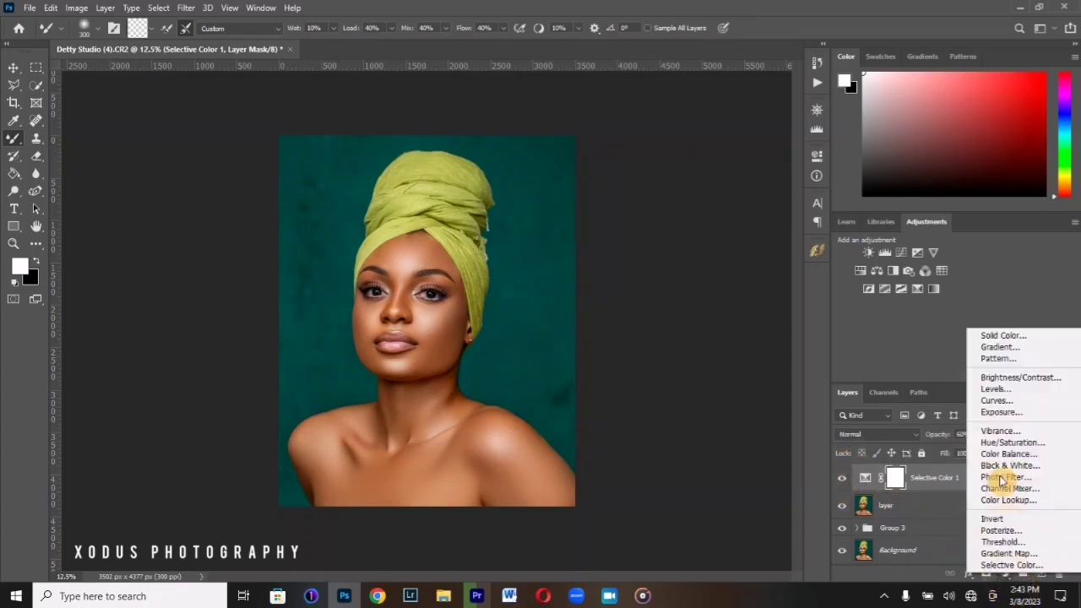
click(1012, 458)
click(682, 206)
click(688, 209)
click(686, 226)
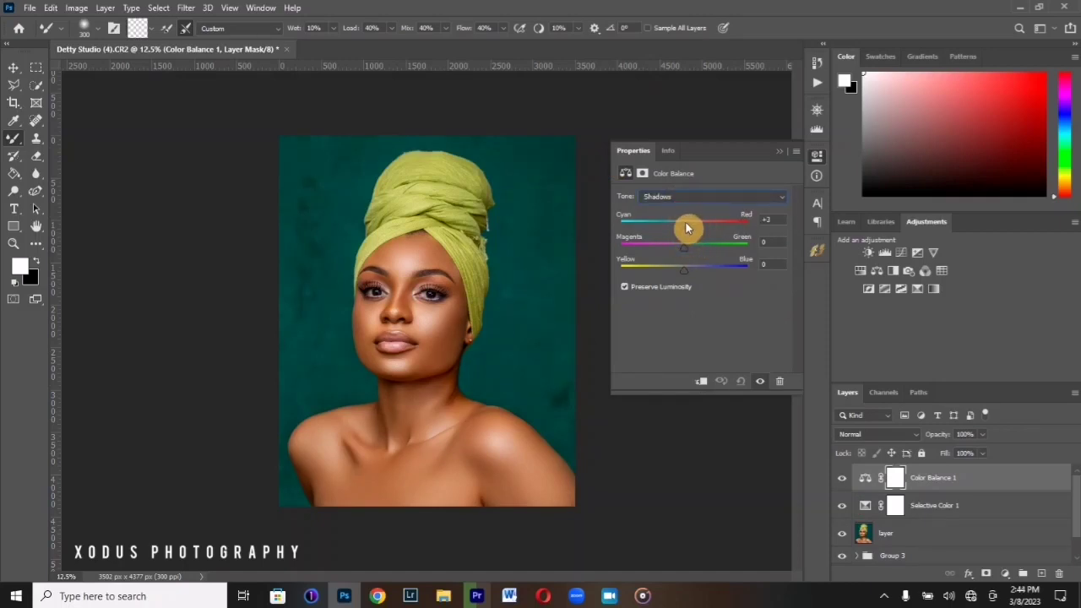
drag(687, 223, 686, 224)
click(684, 271)
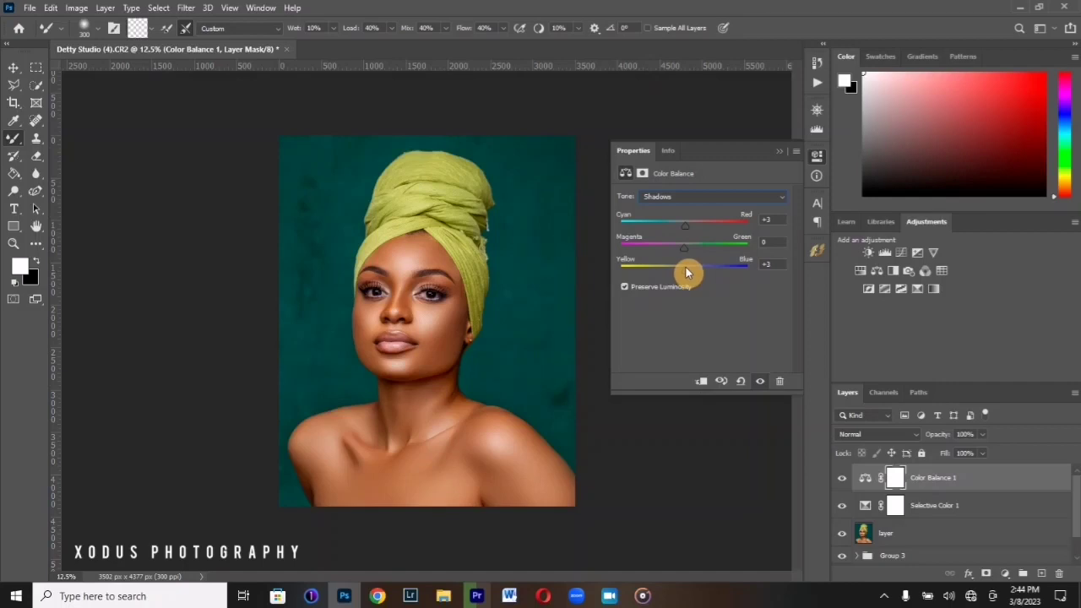
drag(684, 252, 689, 252)
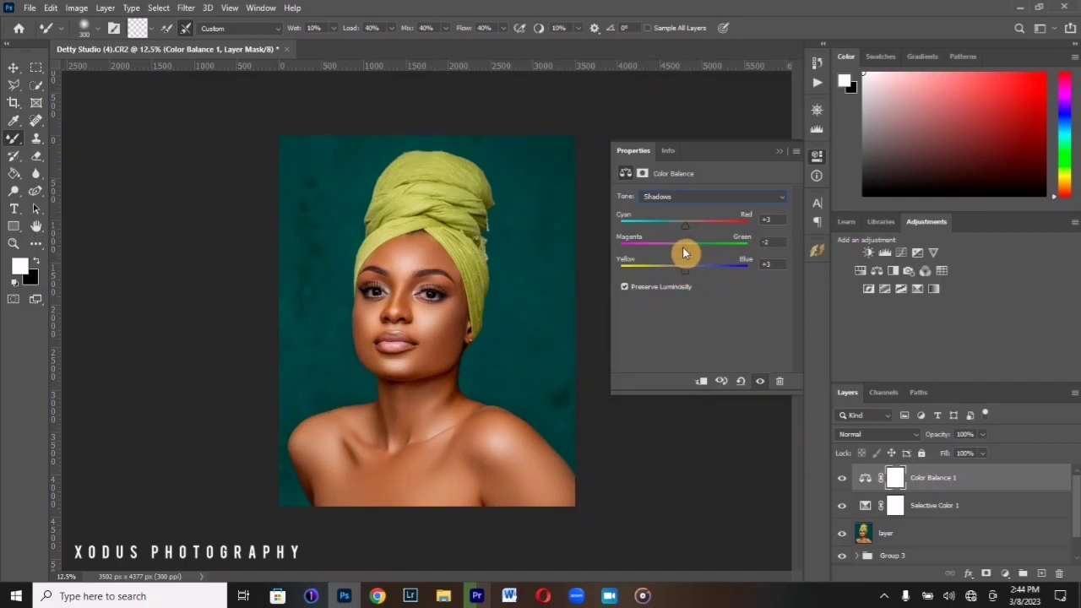
Step: Set the Color Balance Highlights to Cyan-Red -10 and Yellow-Blue -10, and fine-tune the Magenta-Green balance
click(671, 197)
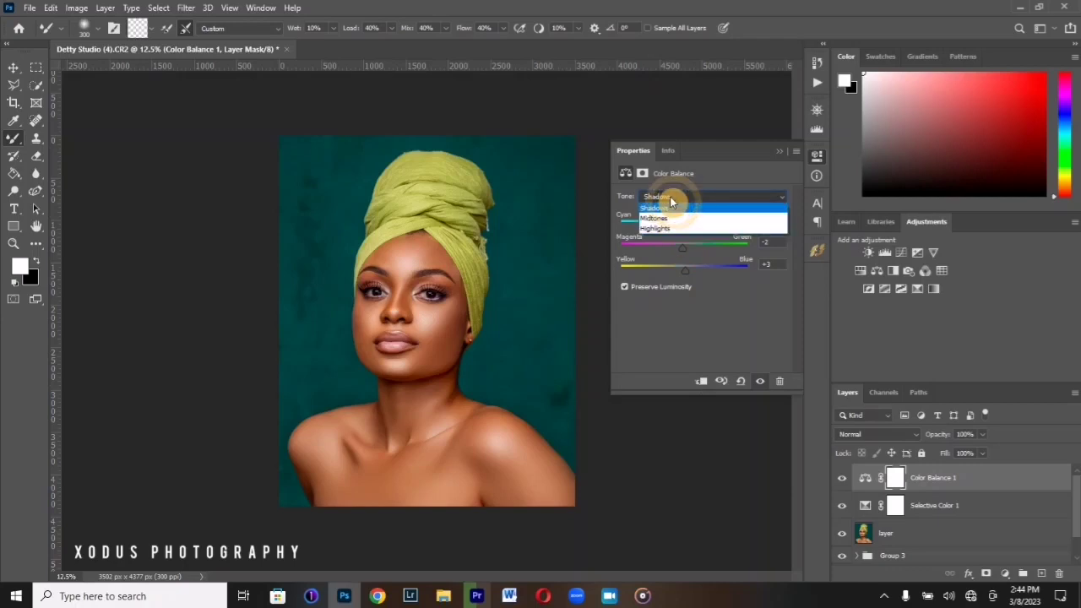
click(686, 226)
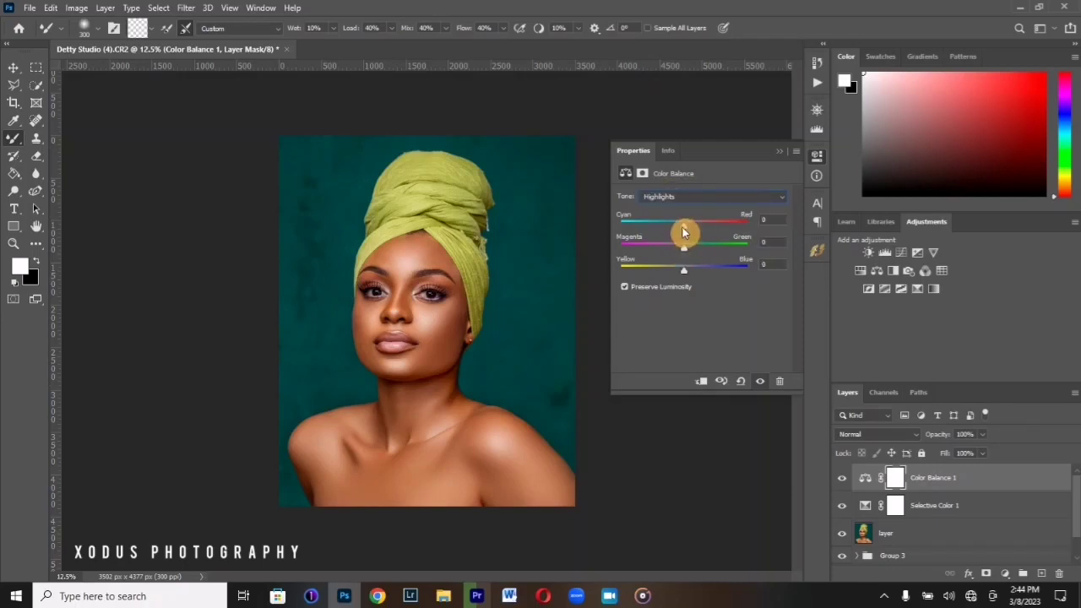
drag(684, 272, 681, 277)
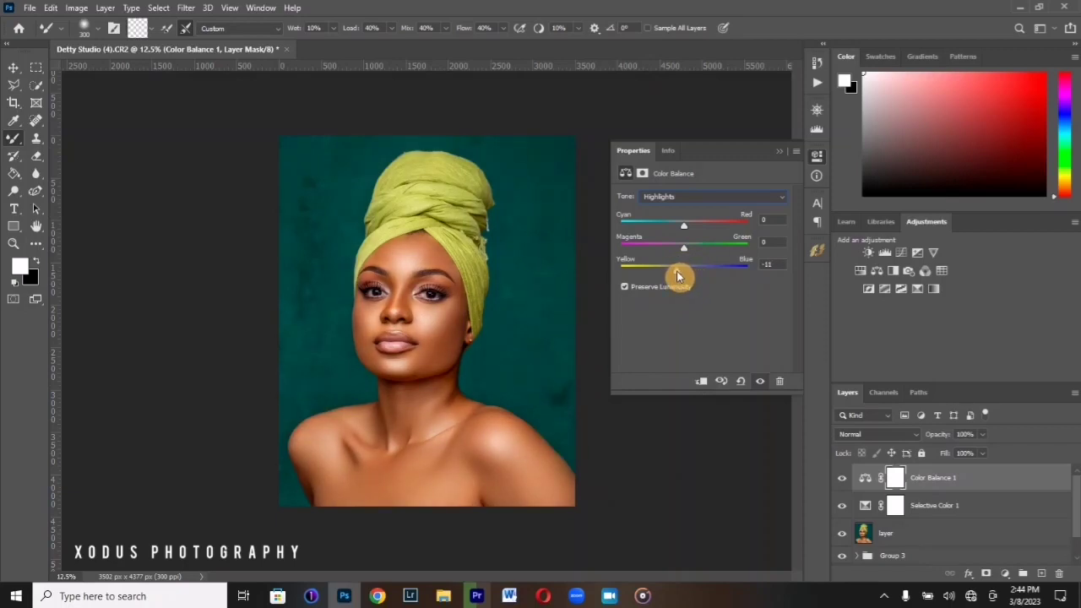
drag(684, 229, 675, 231)
drag(687, 234, 681, 235)
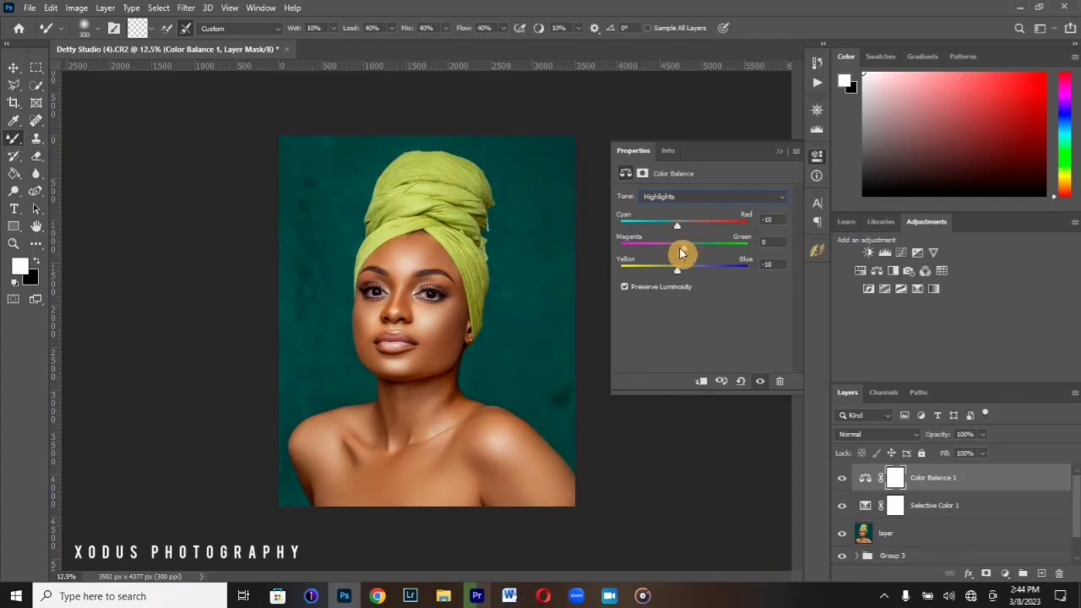
drag(684, 251, 682, 254)
drag(672, 253, 687, 257)
Step: Set the Color Balance Midtones to Cyan-Red +4, shift them slightly toward blue, compare with the adjustment off, and close the settings
click(695, 198)
click(691, 224)
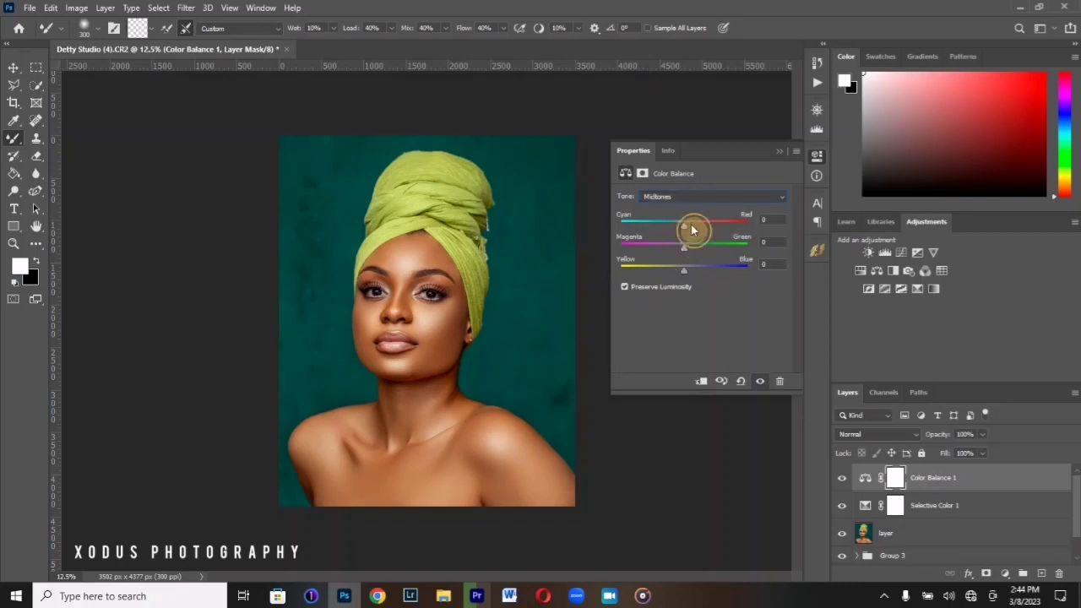
click(685, 228)
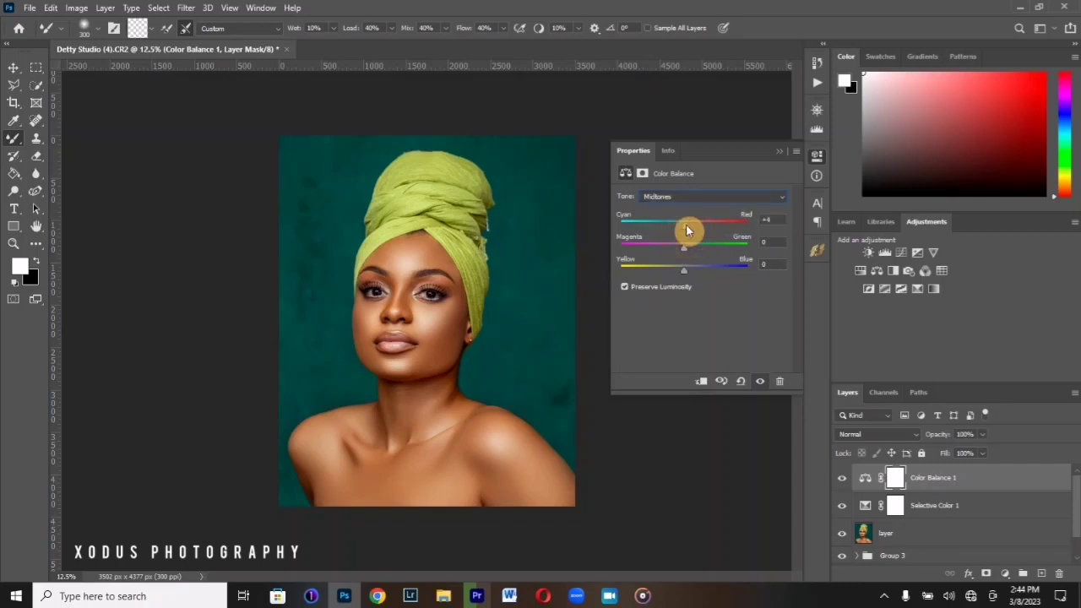
drag(685, 274, 689, 274)
click(760, 382)
click(760, 382)
click(780, 151)
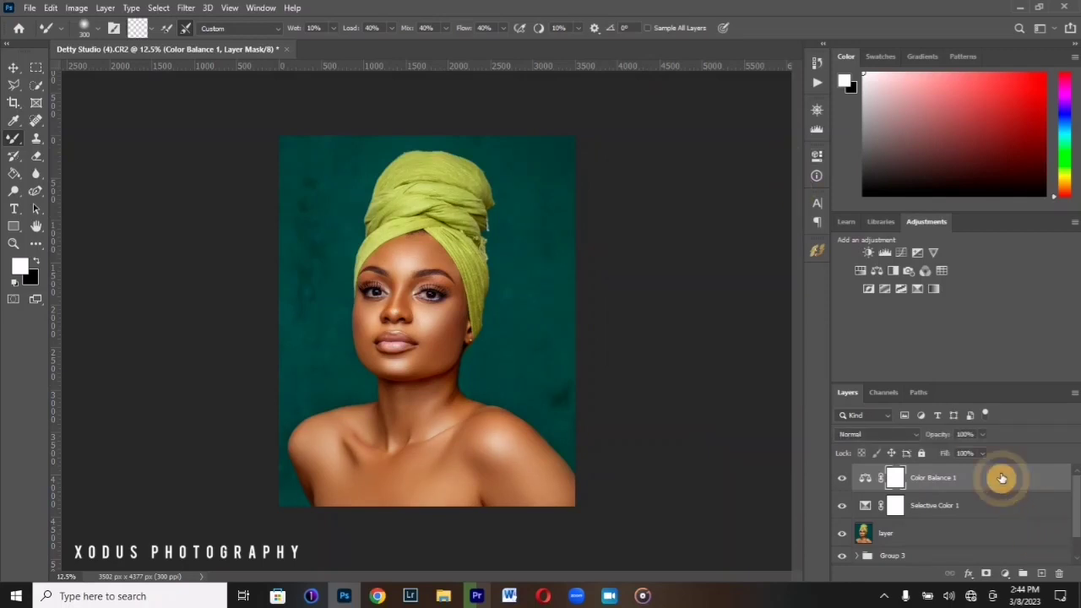
Step: Compare the portrait with and without the Color Balance layer and lower that layer's opacity to 80%
click(843, 479)
click(843, 480)
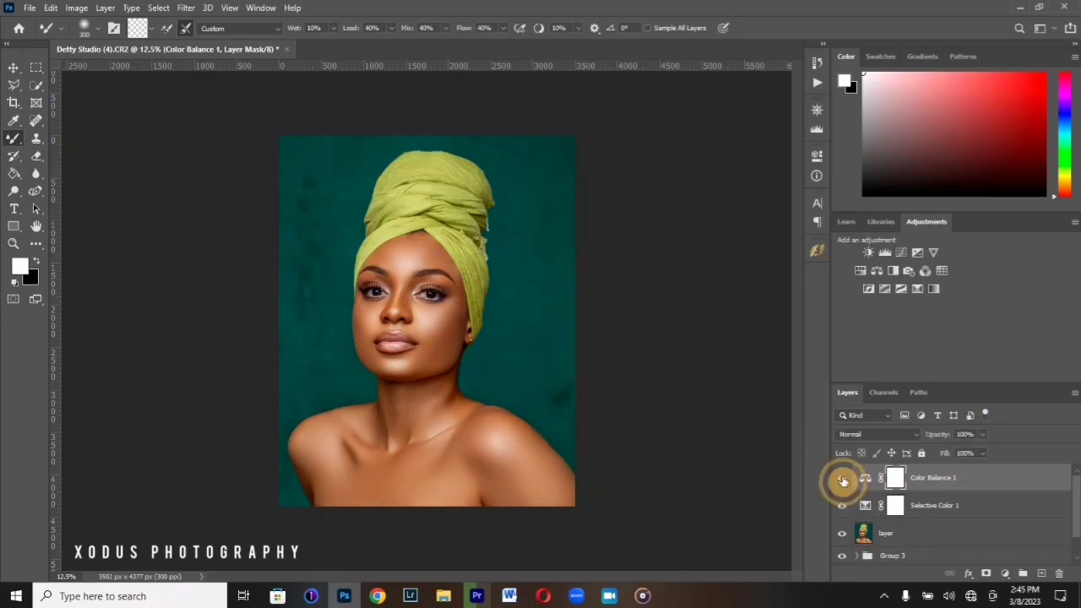
click(843, 480)
click(843, 480)
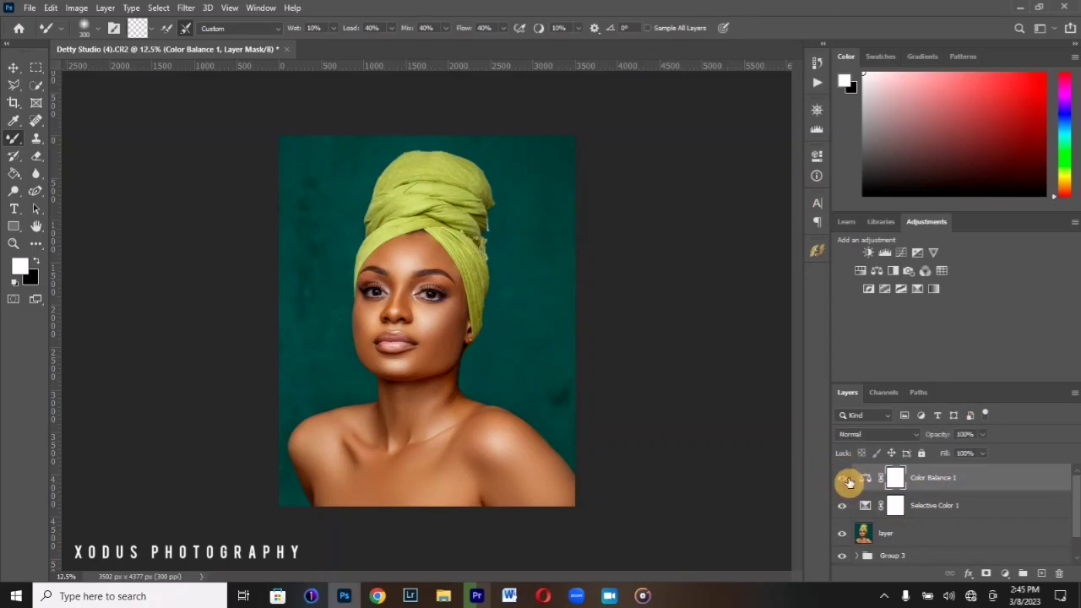
click(981, 435)
click(972, 452)
click(1003, 486)
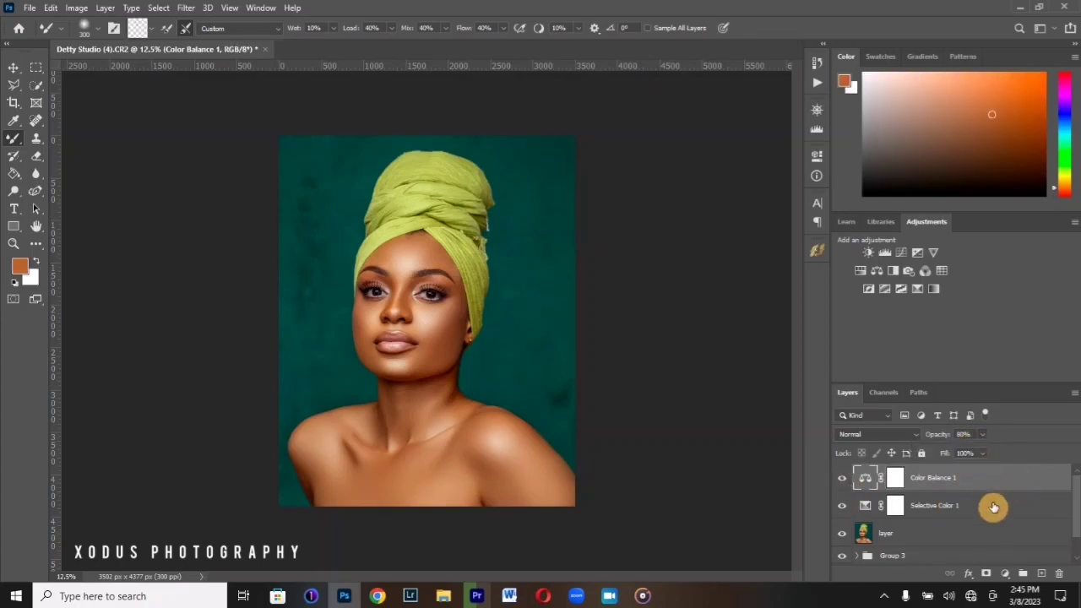
key(ctrl+plus)
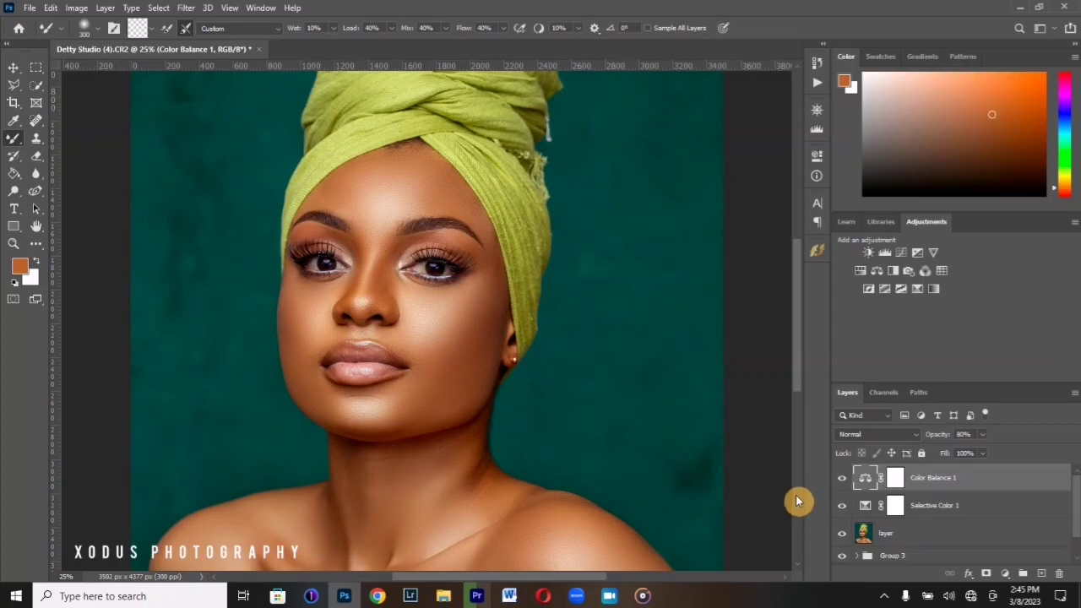
Step: Add a Photo Filter adjustment layer using Cooling Filter (80) and reduce its Density to 5%
key(ctrl+minus)
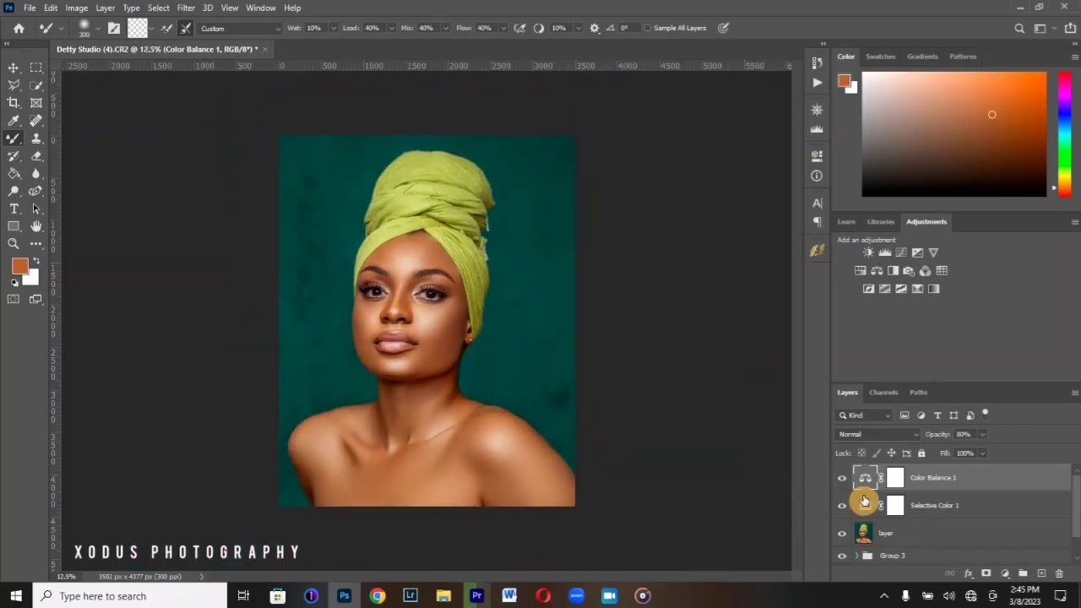
click(1005, 574)
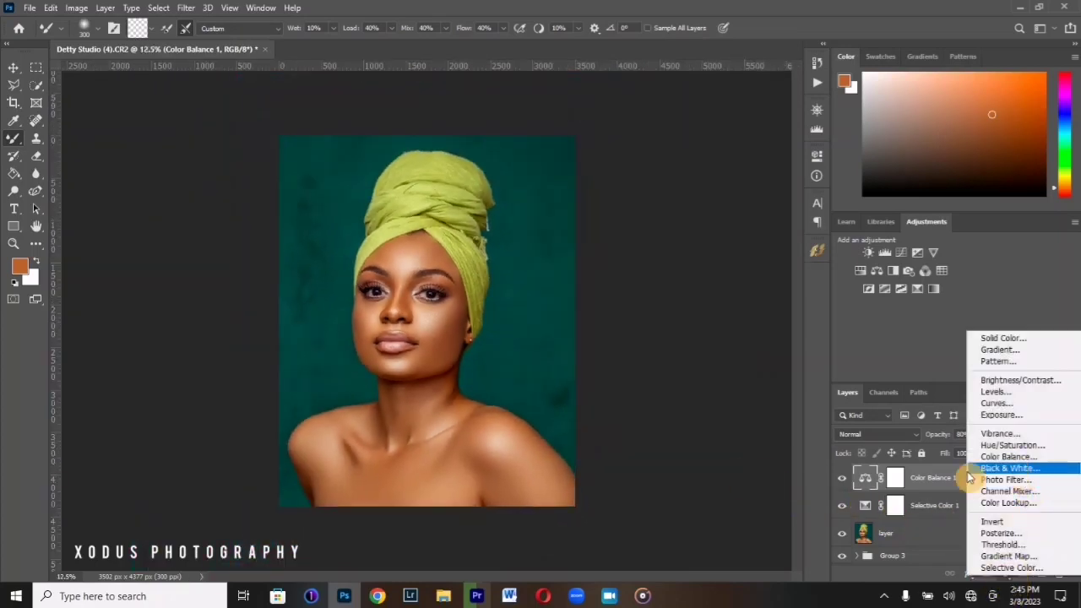
click(1026, 480)
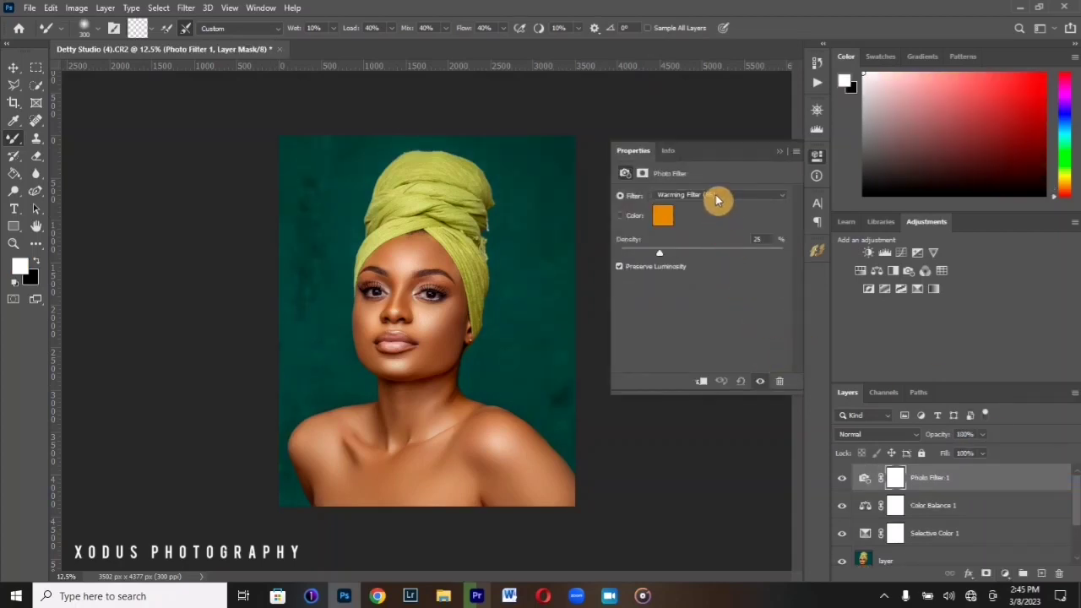
click(716, 197)
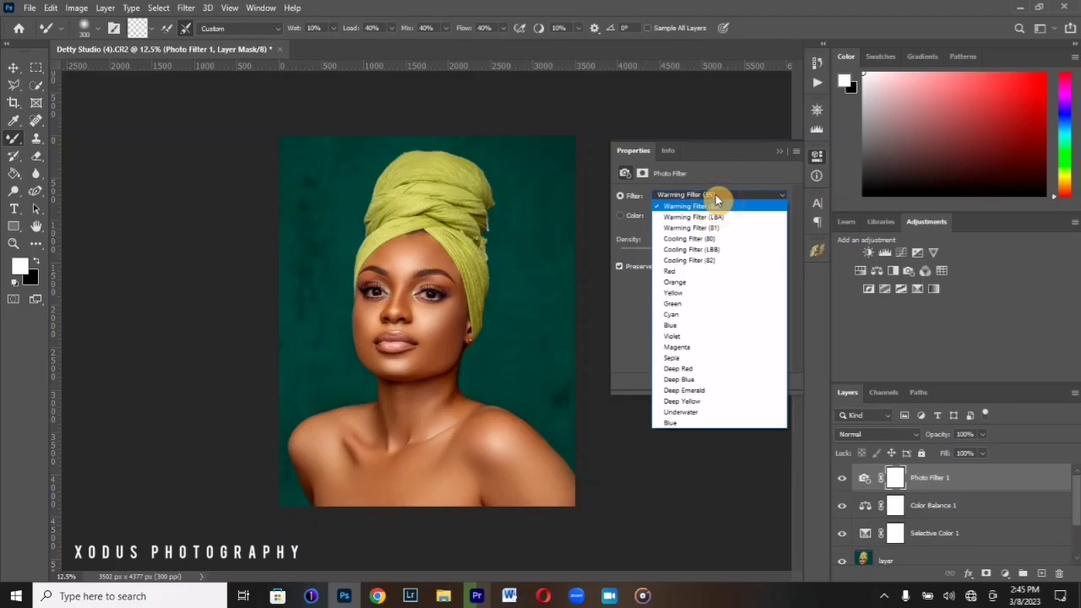
click(711, 241)
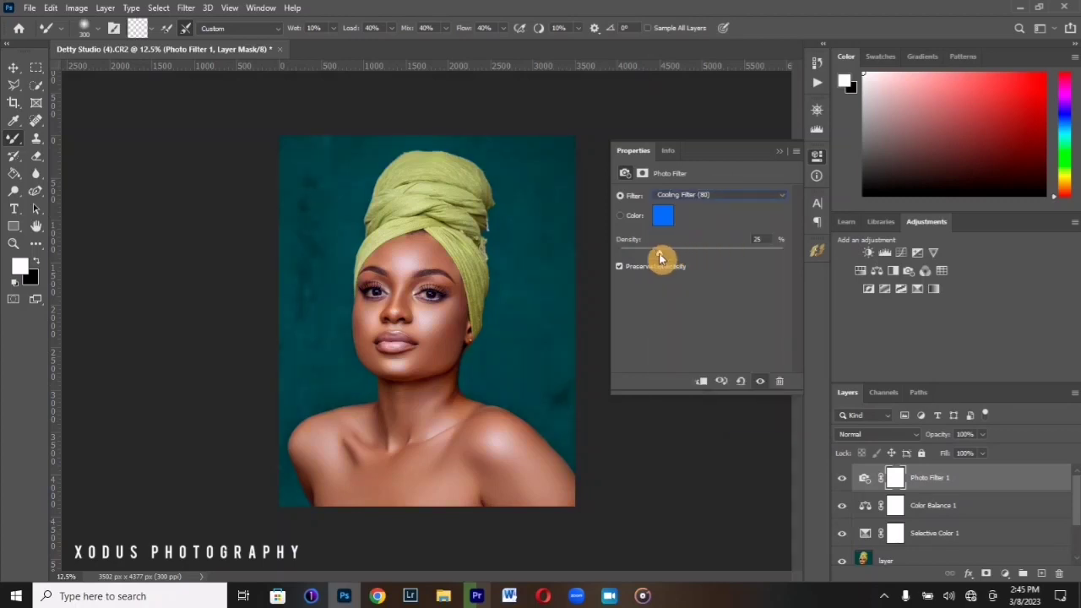
drag(658, 254, 628, 257)
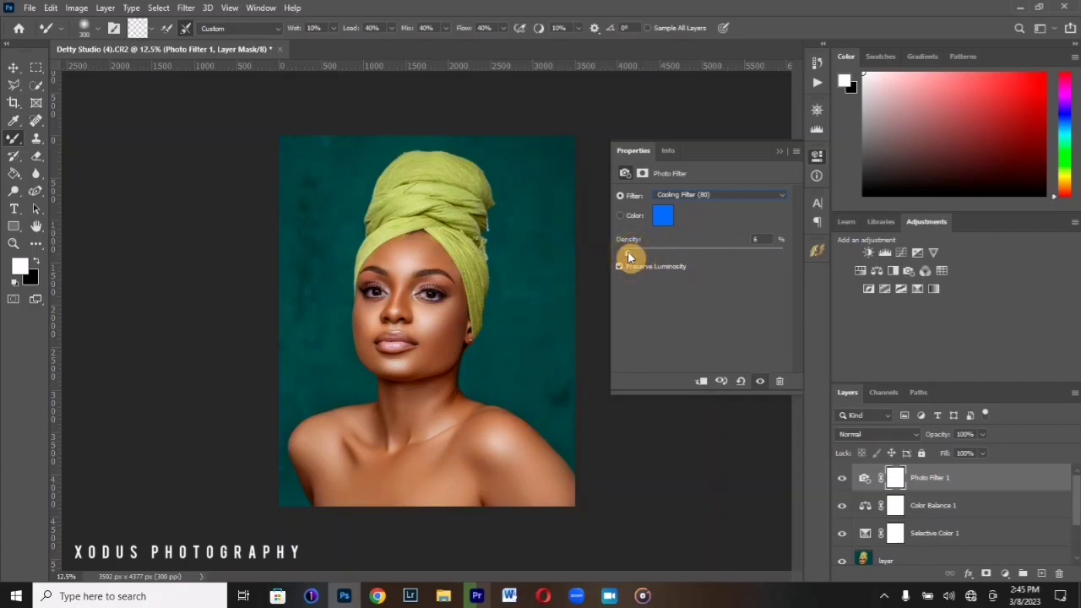
Step: Compare the portrait with the cooling photo filter switched on and off
click(760, 382)
click(760, 382)
click(760, 384)
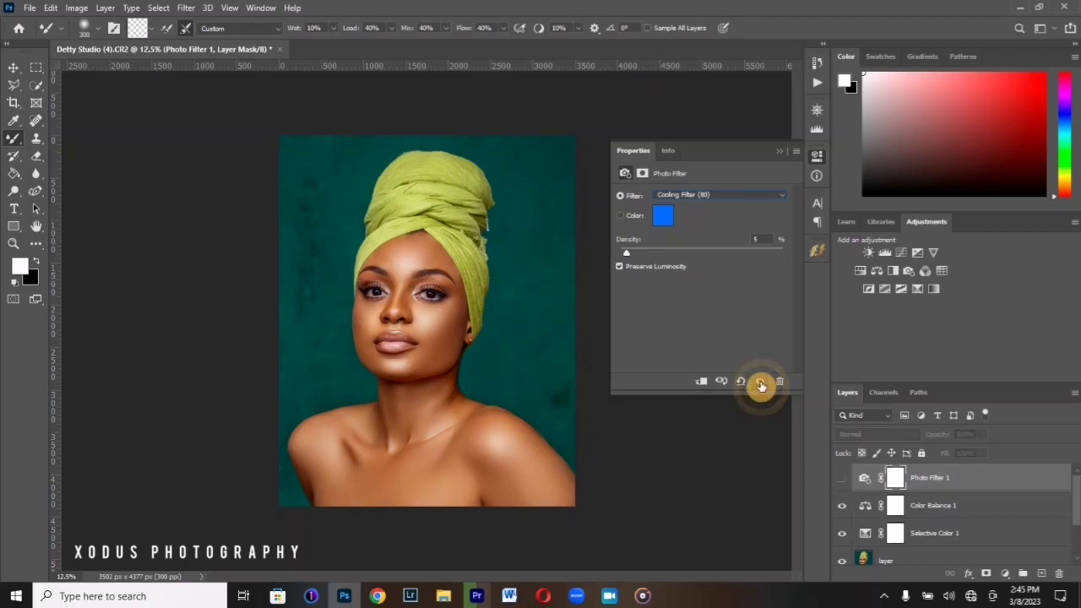
click(760, 382)
click(760, 383)
click(760, 383)
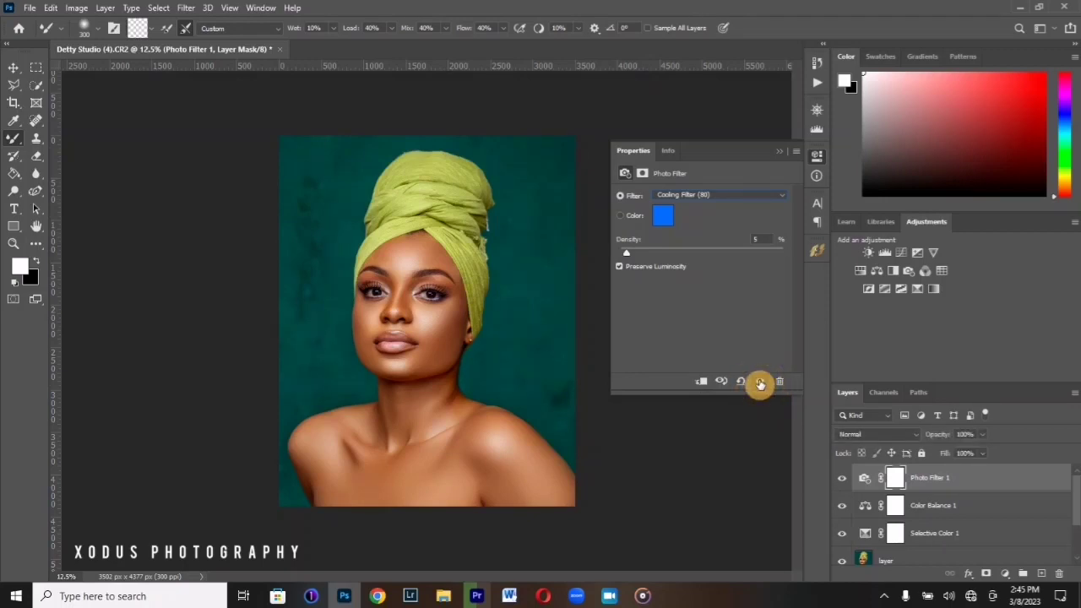
Step: Change the Photo Filter to Warming Filter (85), close its settings, and compare the portrait with and without it
click(713, 197)
click(710, 206)
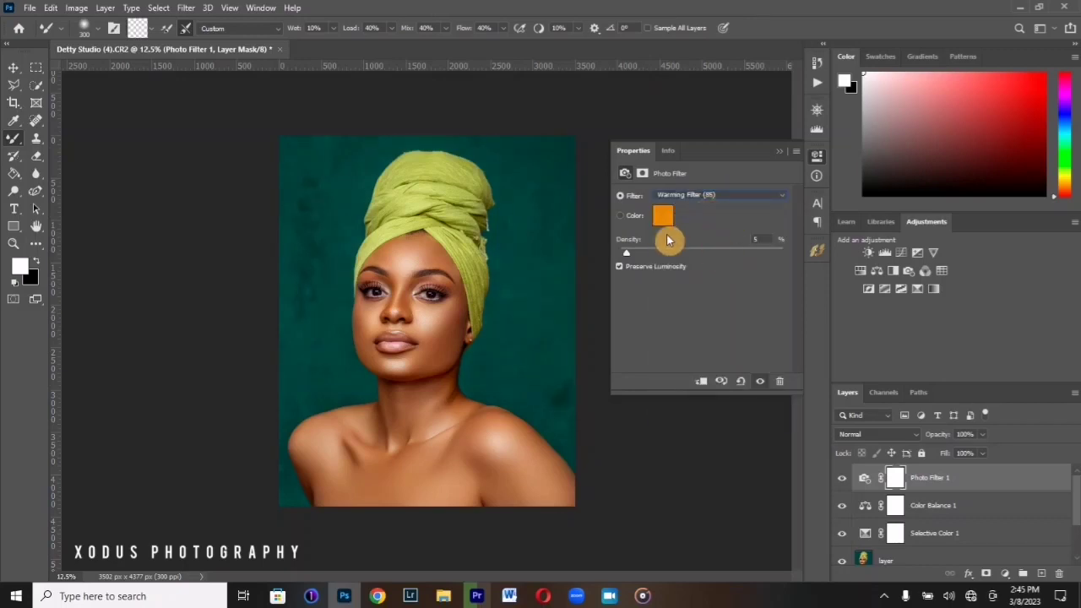
click(781, 158)
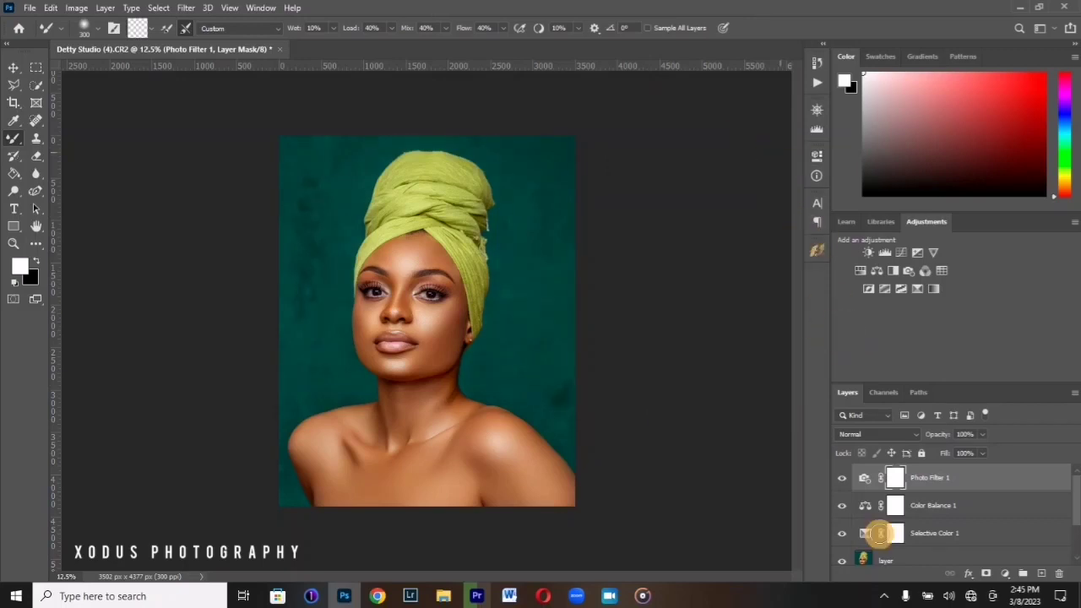
click(842, 480)
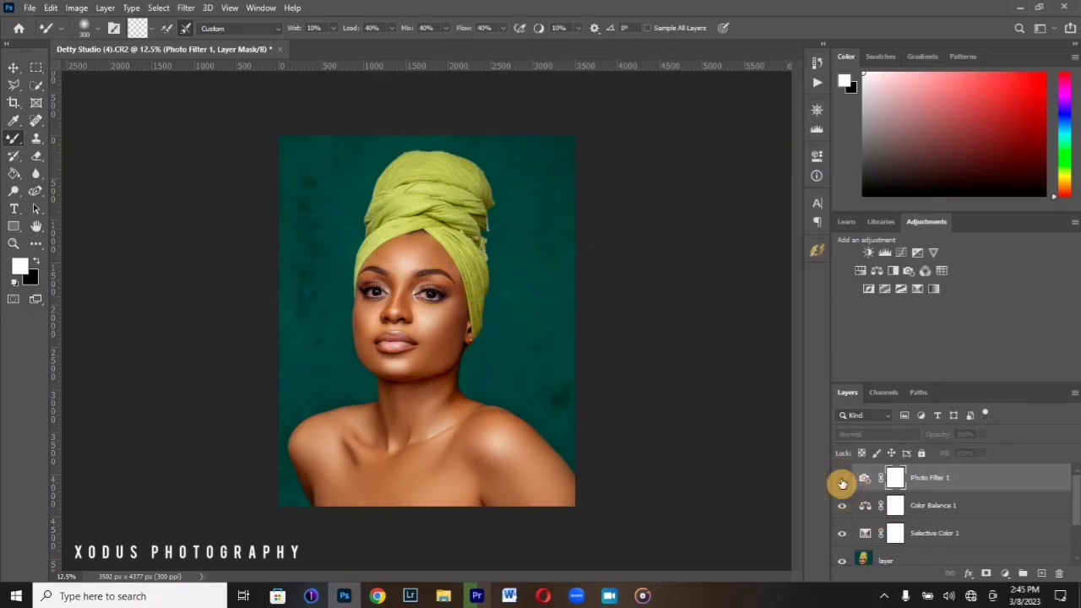
click(841, 479)
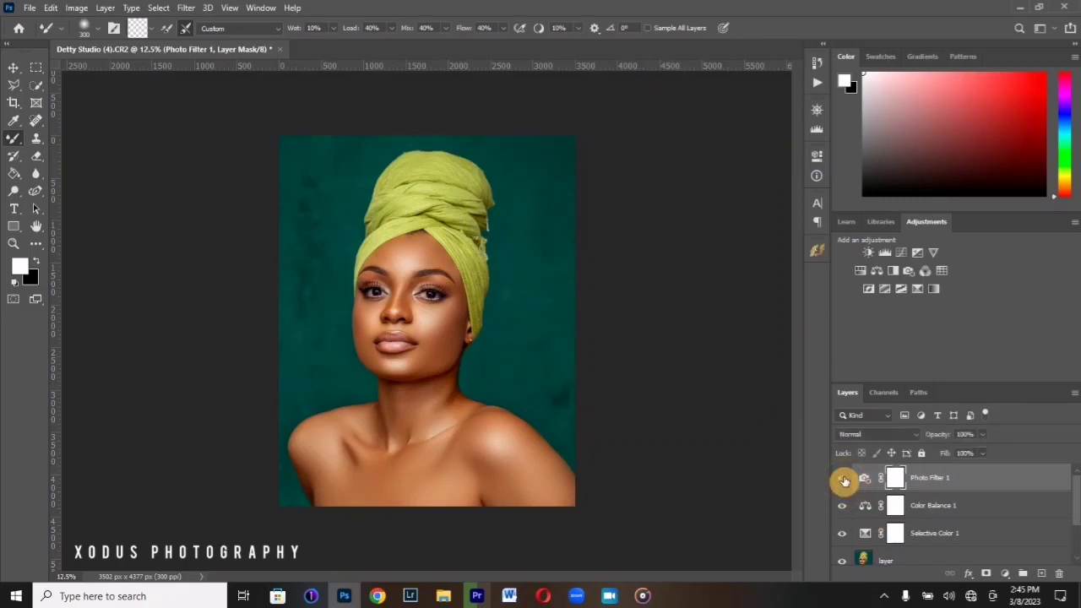
Step: Group the Photo Filter, Color Balance and Selective Color layers together with the retouched image layer named "layer"
key(ctrl+plus)
key(ctrl+plus)
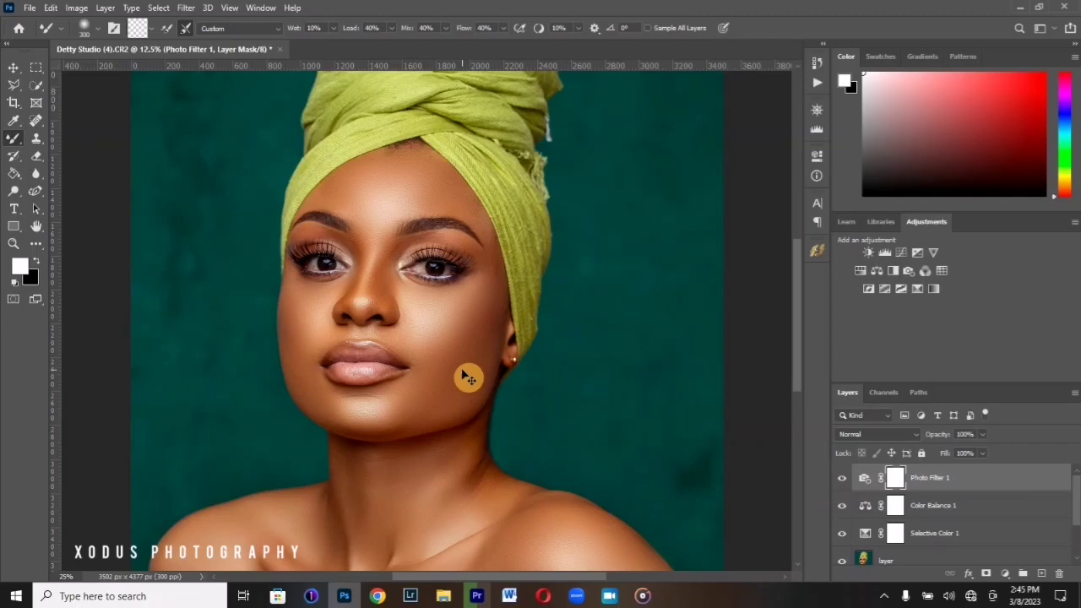
key(ctrl+plus)
key(ctrl+plus)
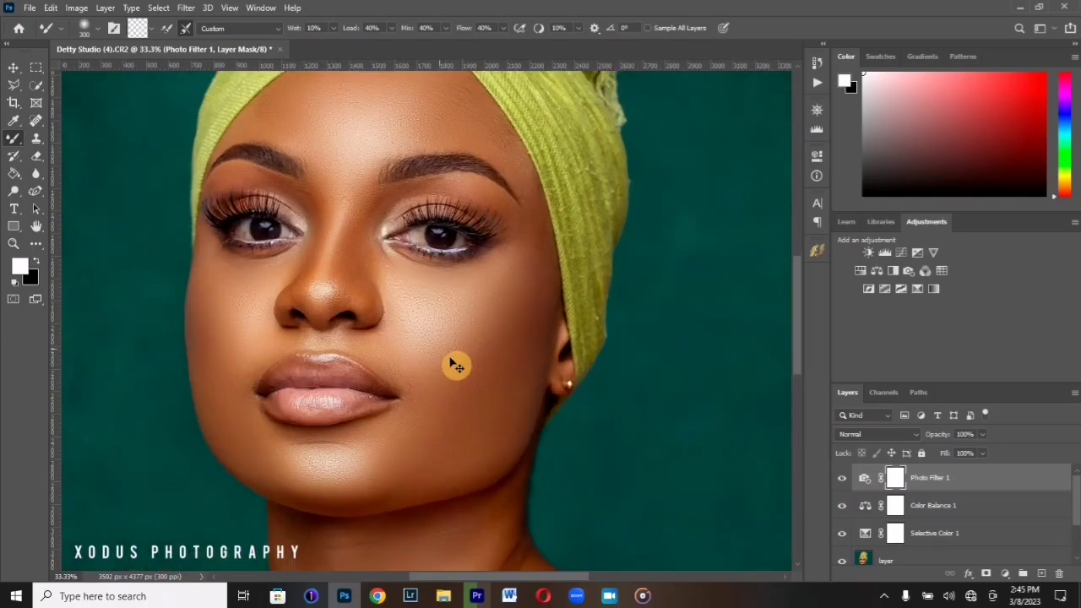
key(ctrl+plus)
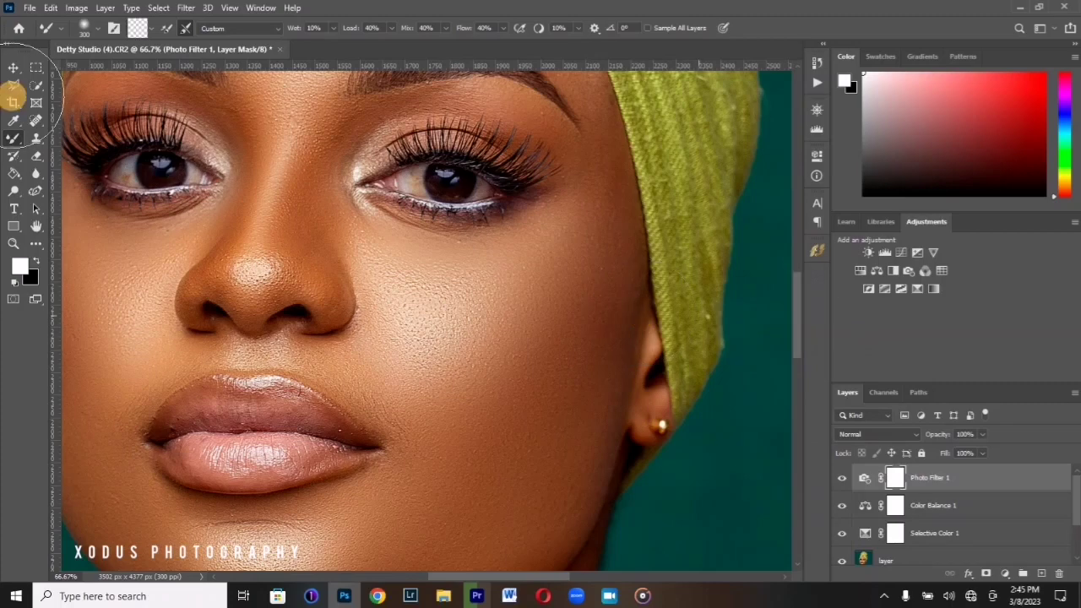
click(16, 73)
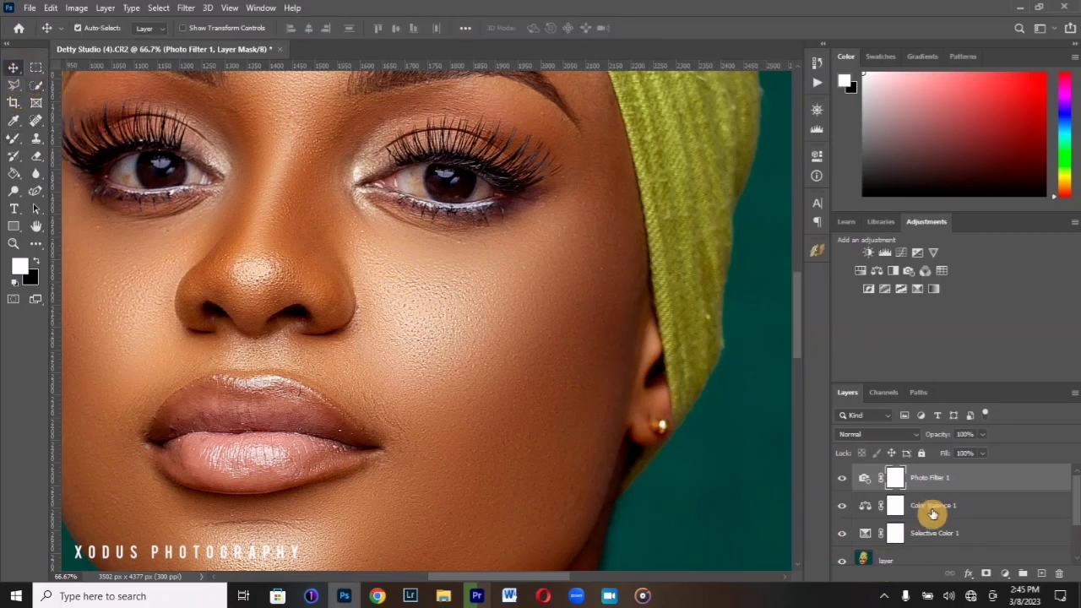
scroll(1074, 514, down, 2)
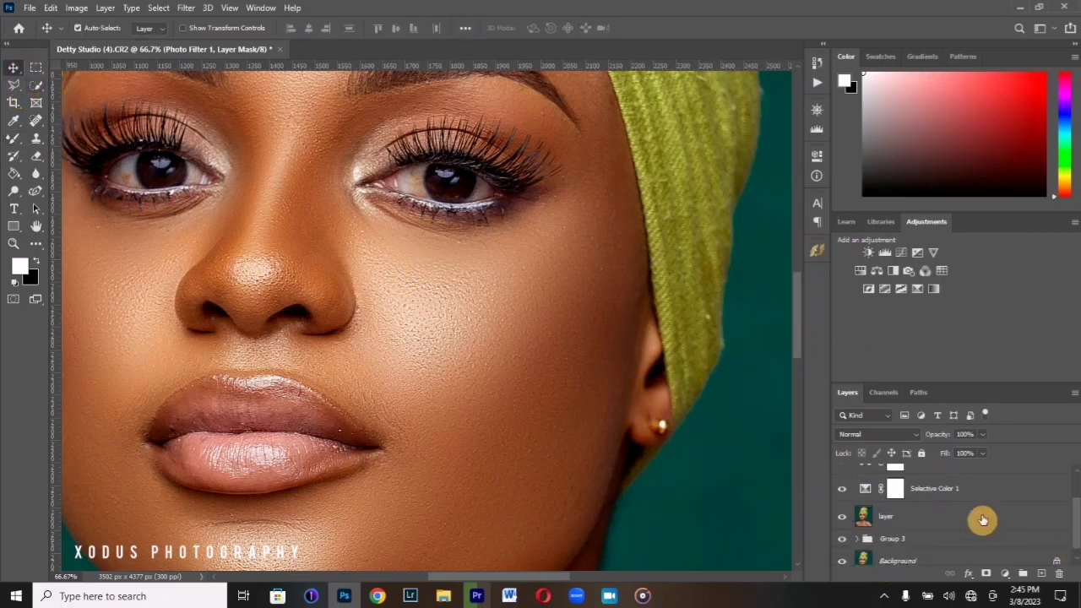
shift+click(950, 525)
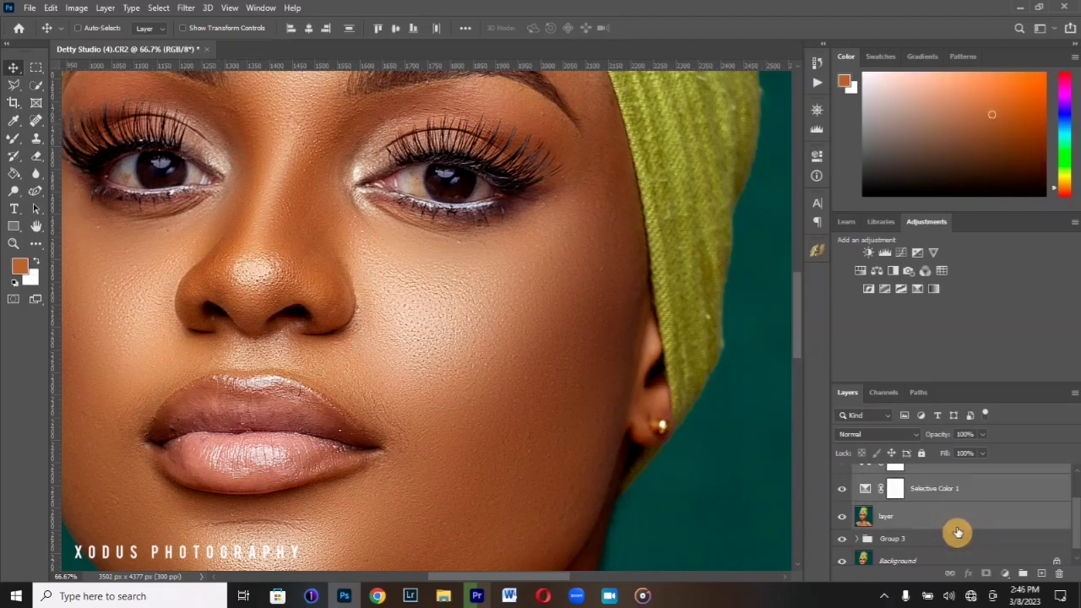
key(ctrl+g)
Step: Add a Black & White adjustment layer above the groups and invert its mask to hide the effect
click(1005, 573)
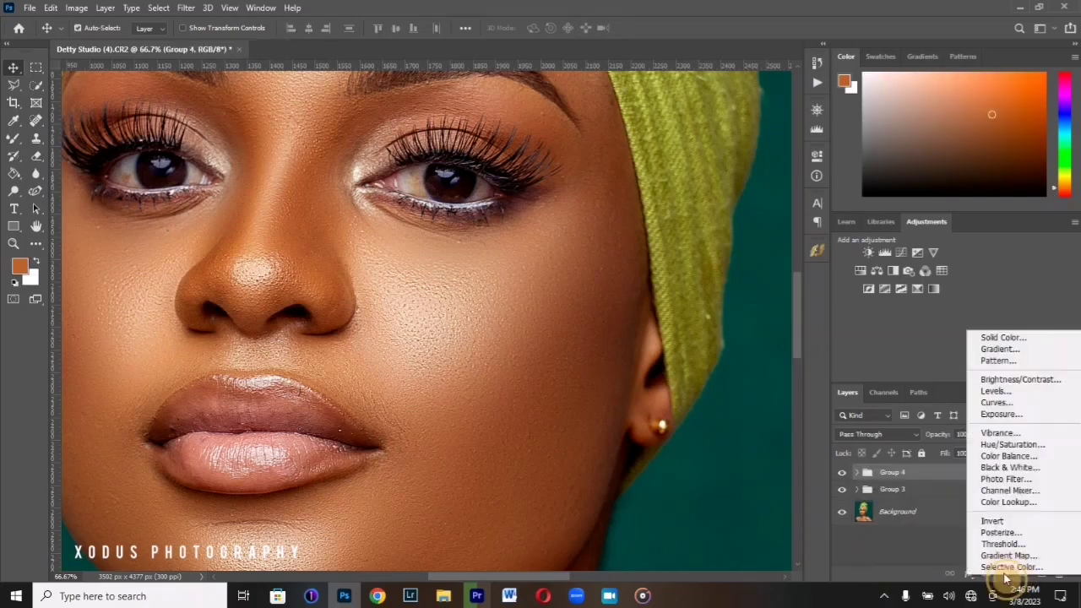
click(1009, 467)
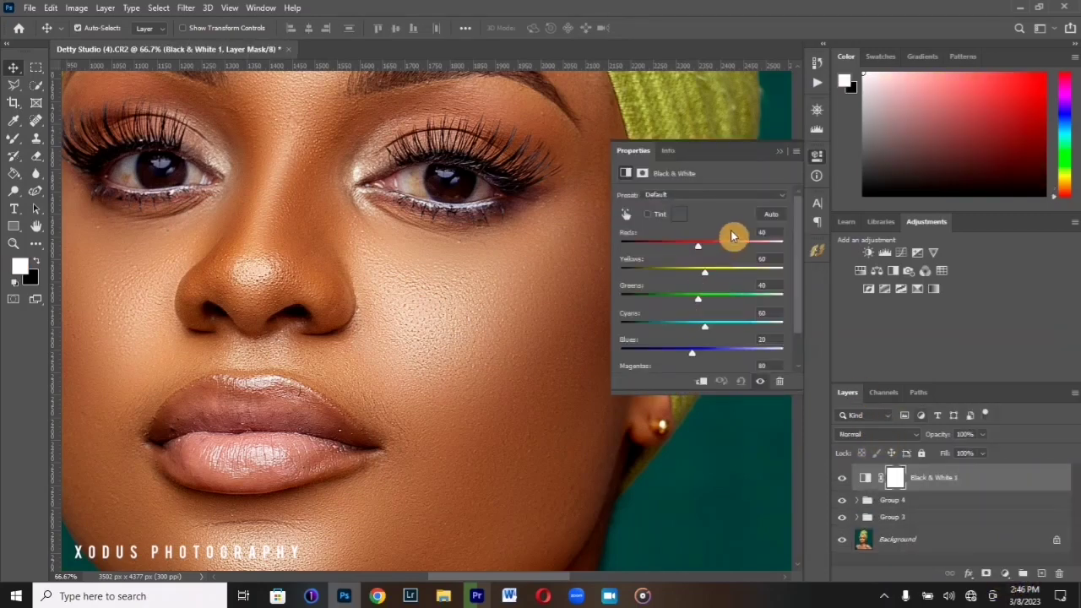
click(783, 154)
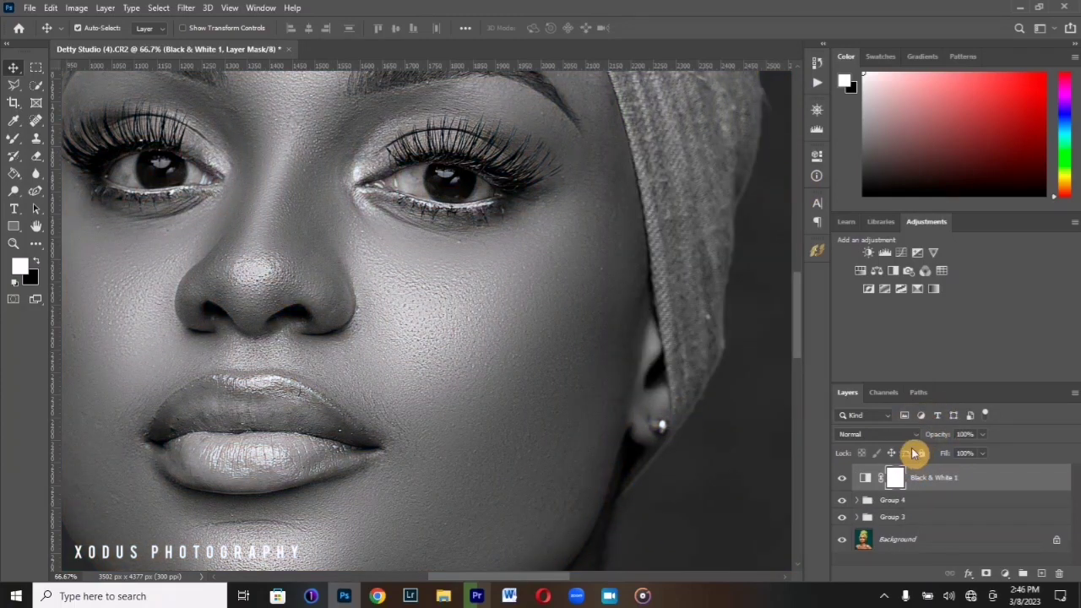
key(ctrl+i)
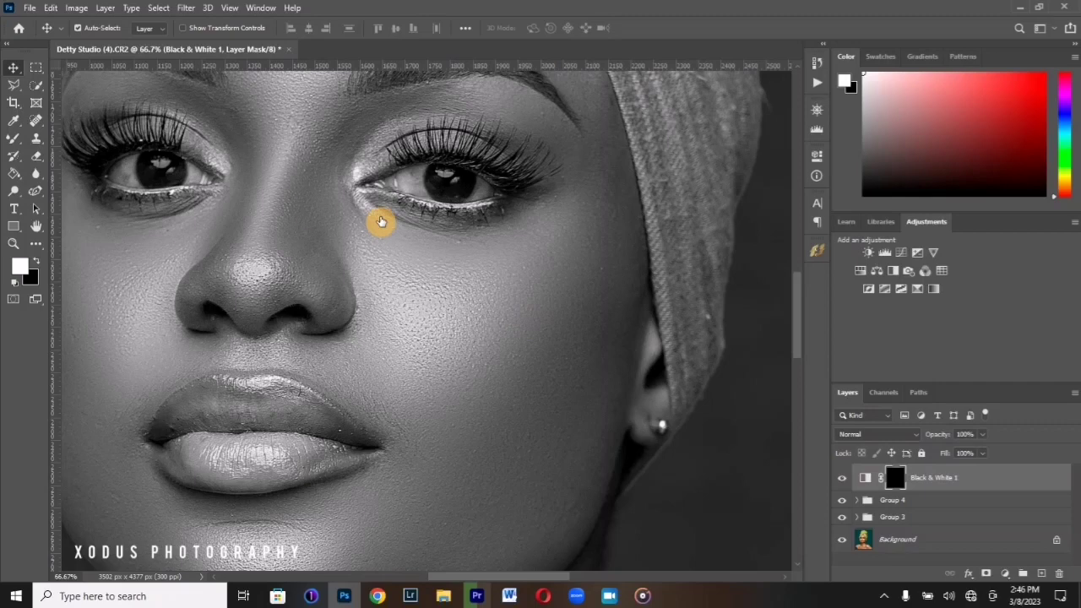
Step: Paint white on the Black & White layer's mask over the whites of both eyes, using a small brush at 100% opacity
right_click(13, 145)
click(66, 138)
drag(305, 32, 367, 52)
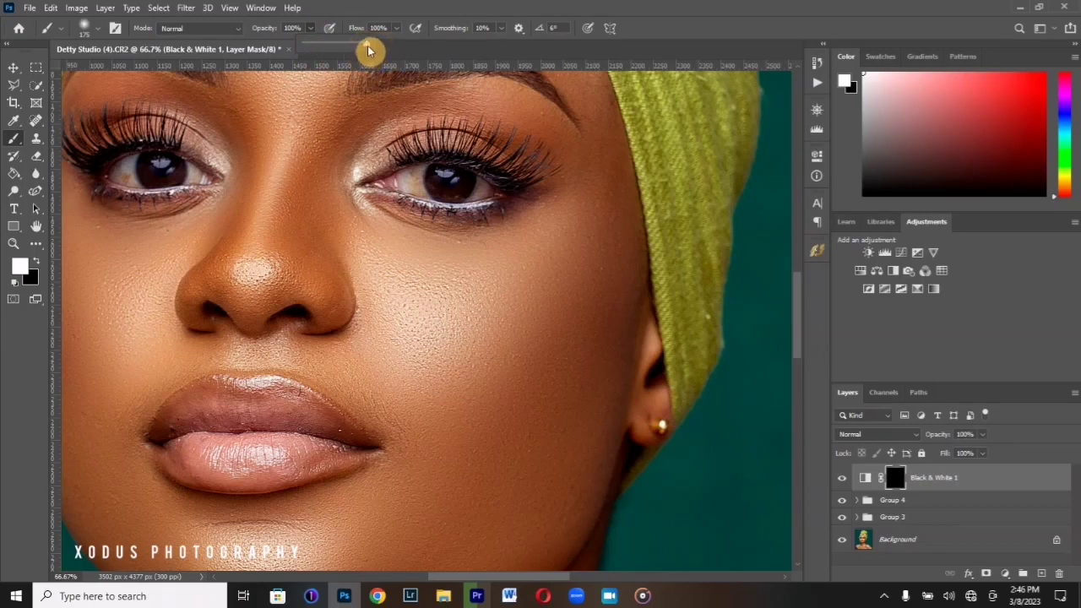
click(420, 185)
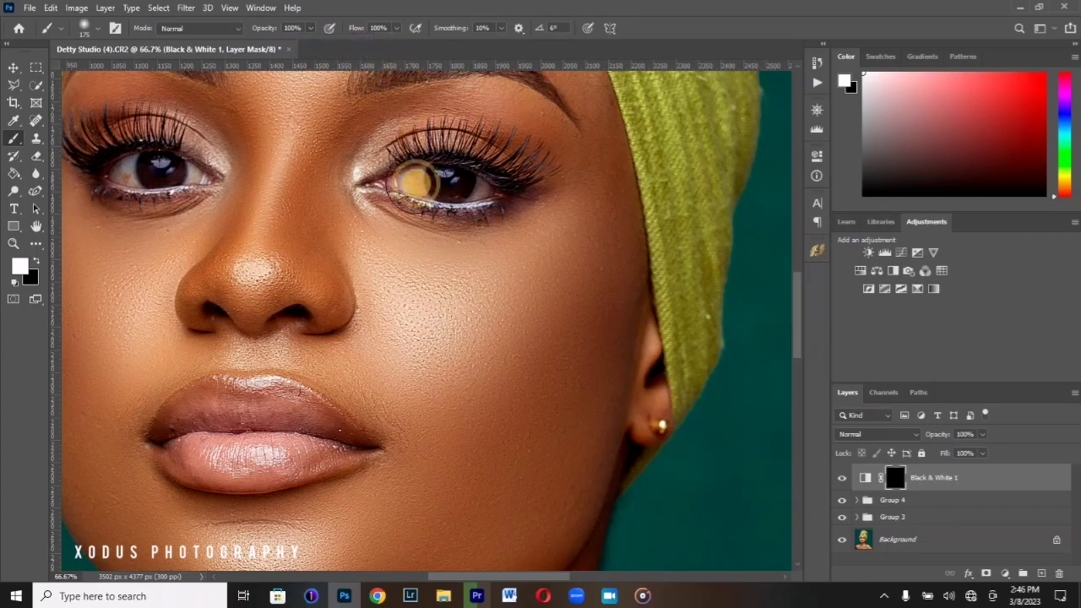
mouse_move(397, 182)
mouse_down()
mouse_move(447, 181)
mouse_move(447, 198)
mouse_move(427, 205)
mouse_move(510, 210)
mouse_move(499, 193)
mouse_up()
key([)
key([)
key([)
key([)
key([)
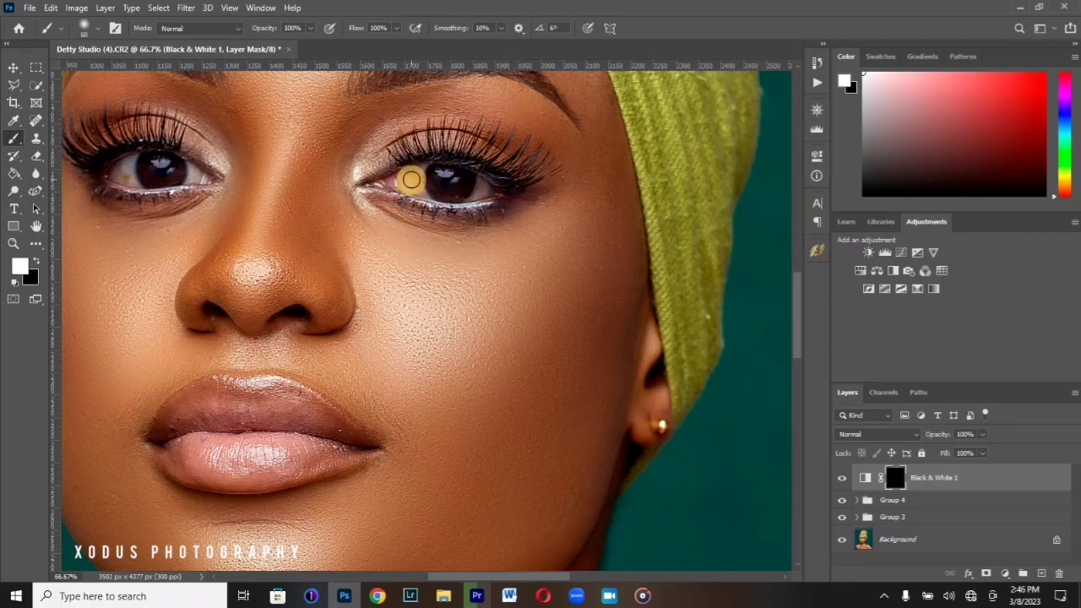
mouse_move(414, 175)
mouse_down()
mouse_move(425, 188)
mouse_move(488, 188)
mouse_move(446, 197)
mouse_up()
mouse_move(202, 168)
mouse_down()
mouse_move(105, 171)
mouse_move(130, 161)
mouse_move(116, 176)
mouse_move(139, 184)
mouse_move(116, 177)
mouse_move(202, 174)
mouse_up()
key(bracketleft)
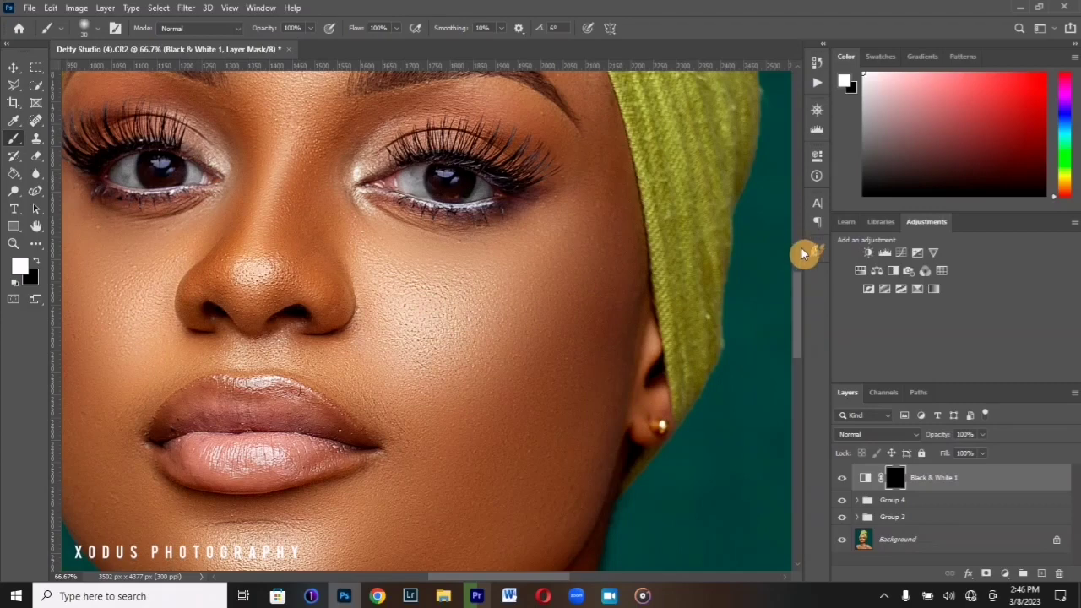
Step: Brighten the eye whites by setting the Black & White Reds to 202, Yellows to 127 and Greens to 27
key(ctrl+minus)
key(ctrl+minus)
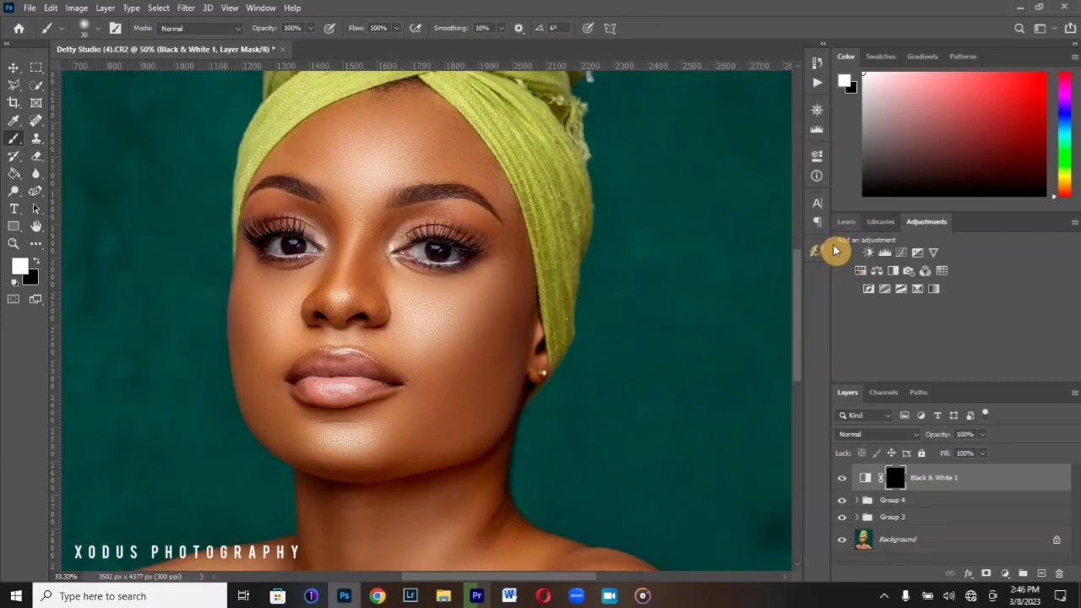
click(817, 157)
drag(727, 248, 752, 250)
mouse_move(708, 277)
mouse_down()
mouse_move(738, 278)
mouse_move(716, 303)
mouse_move(704, 297)
mouse_up()
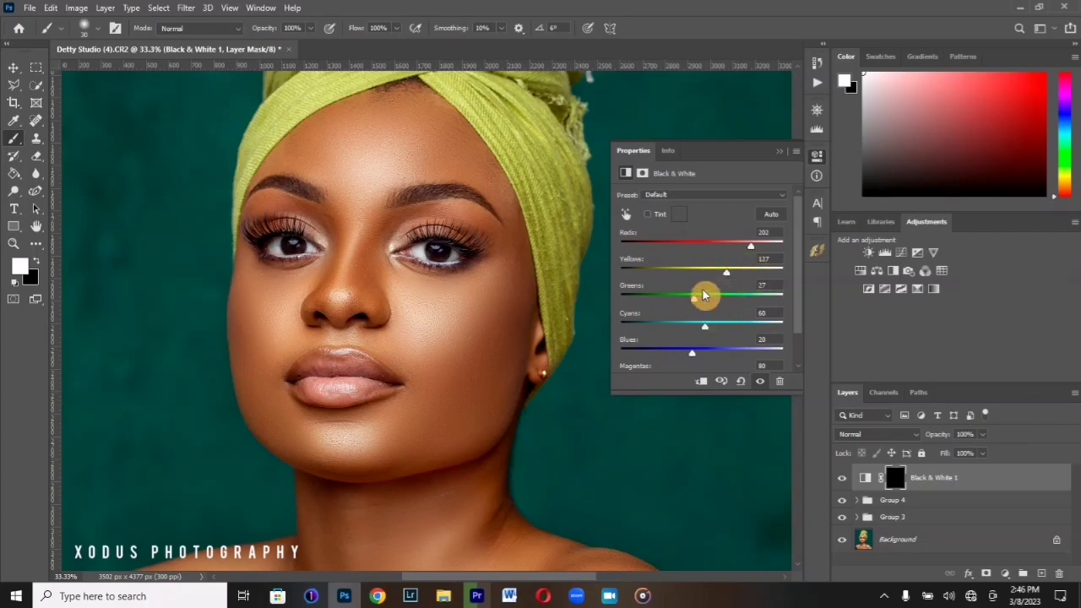
click(782, 169)
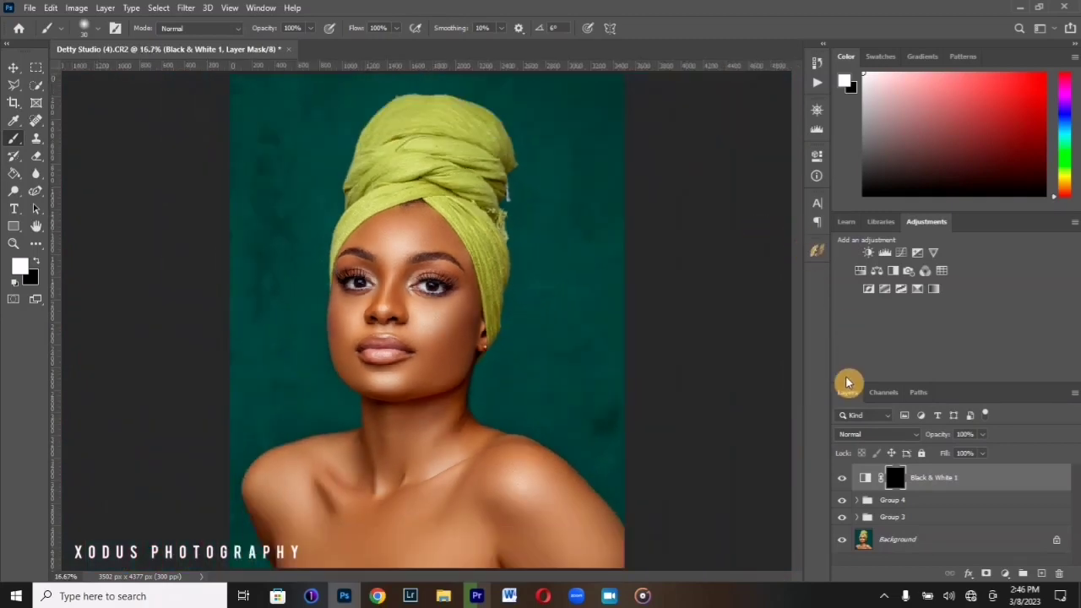
Step: Set the Black & White layer's opacity to 80% and compare the portrait with and without that layer
key(ctrl+minus)
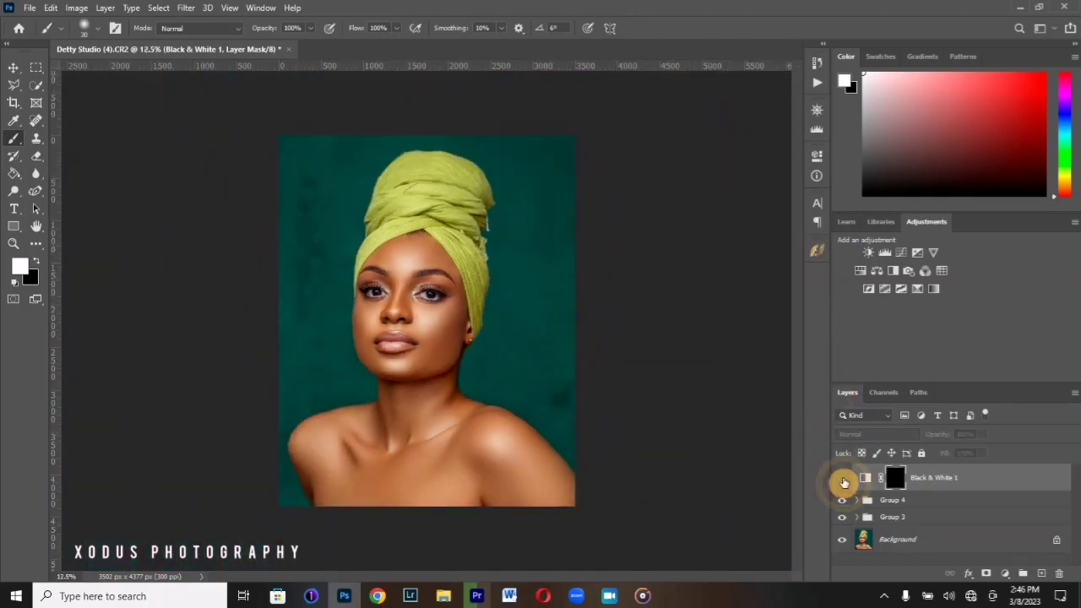
drag(983, 439, 965, 456)
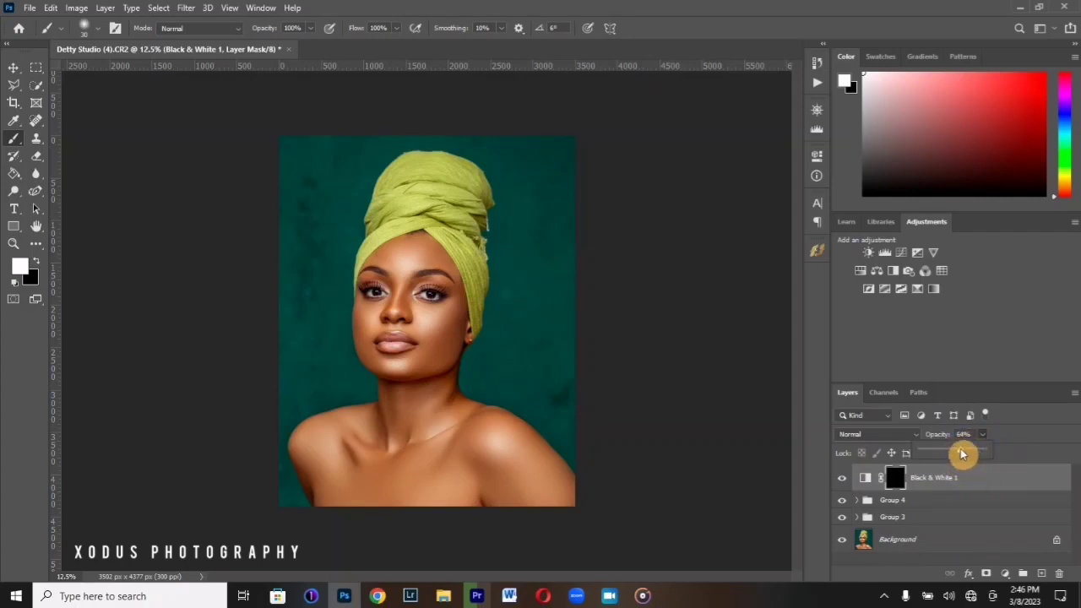
click(841, 479)
click(842, 478)
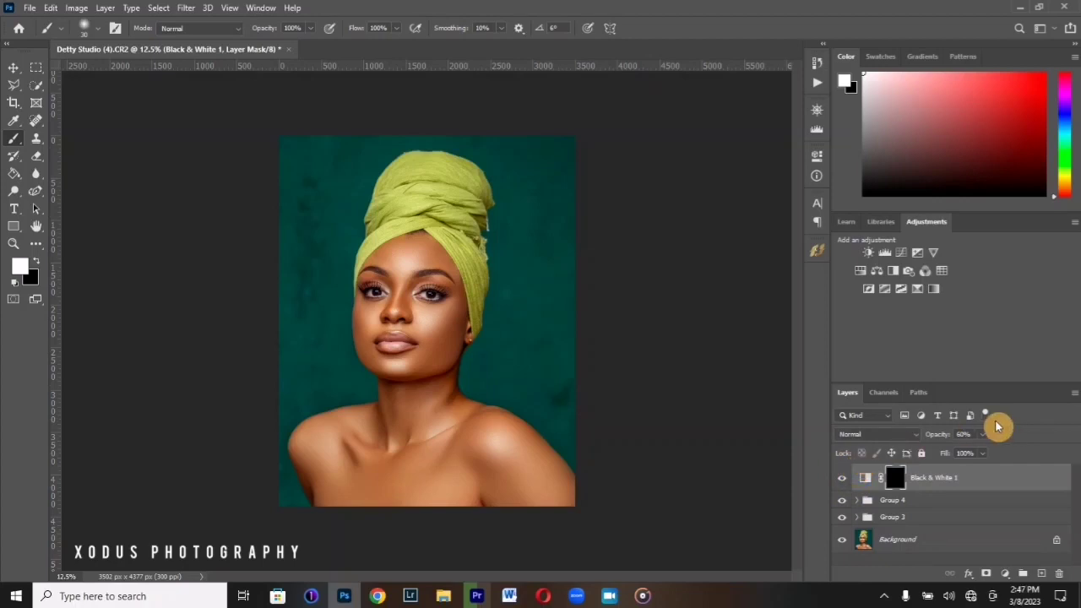
drag(988, 432, 995, 456)
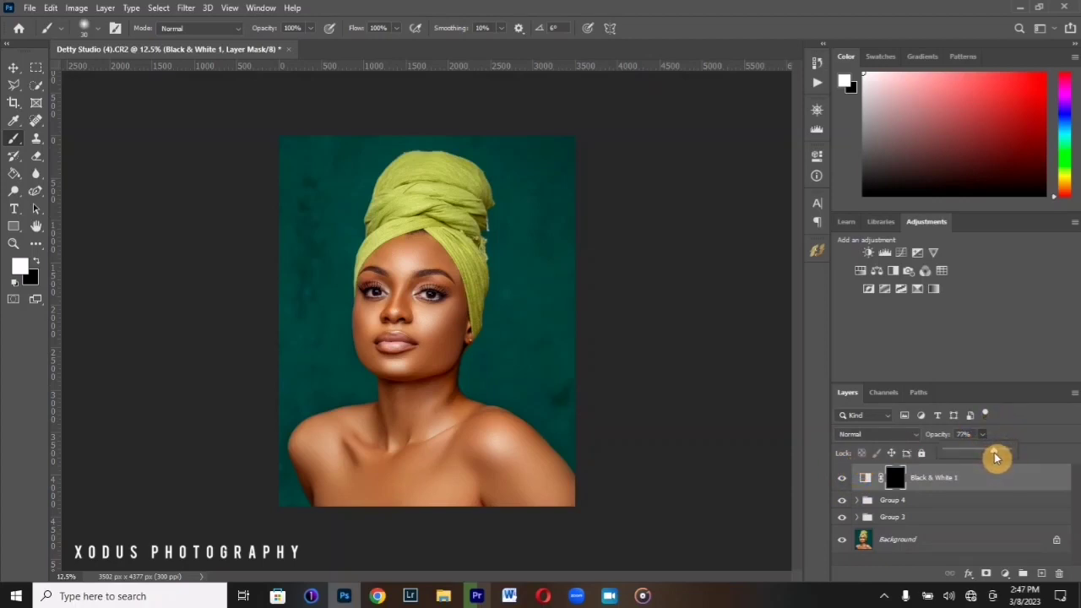
click(842, 479)
click(842, 480)
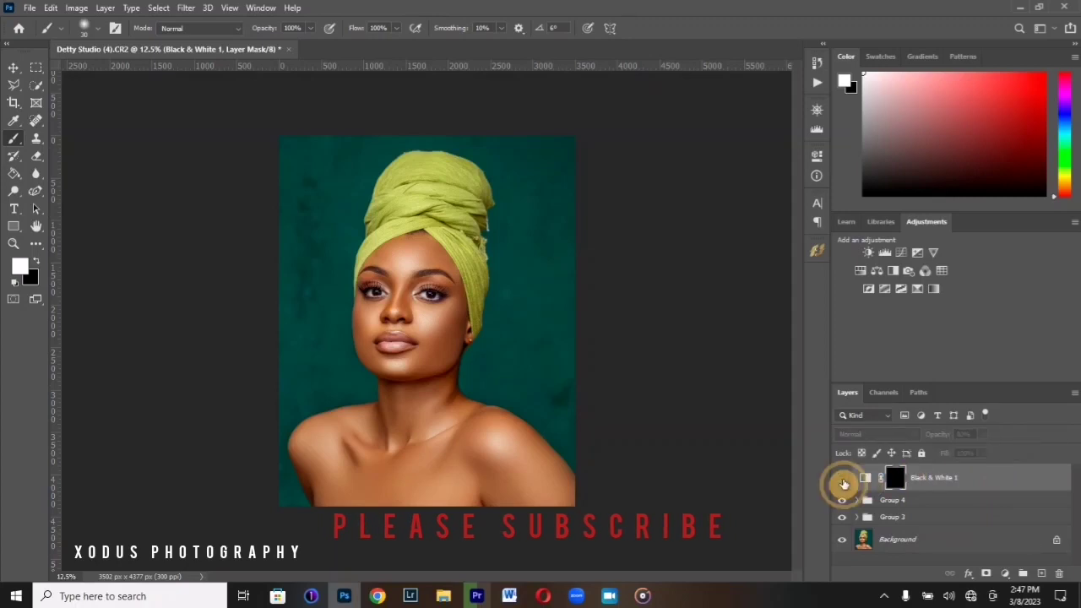
click(842, 480)
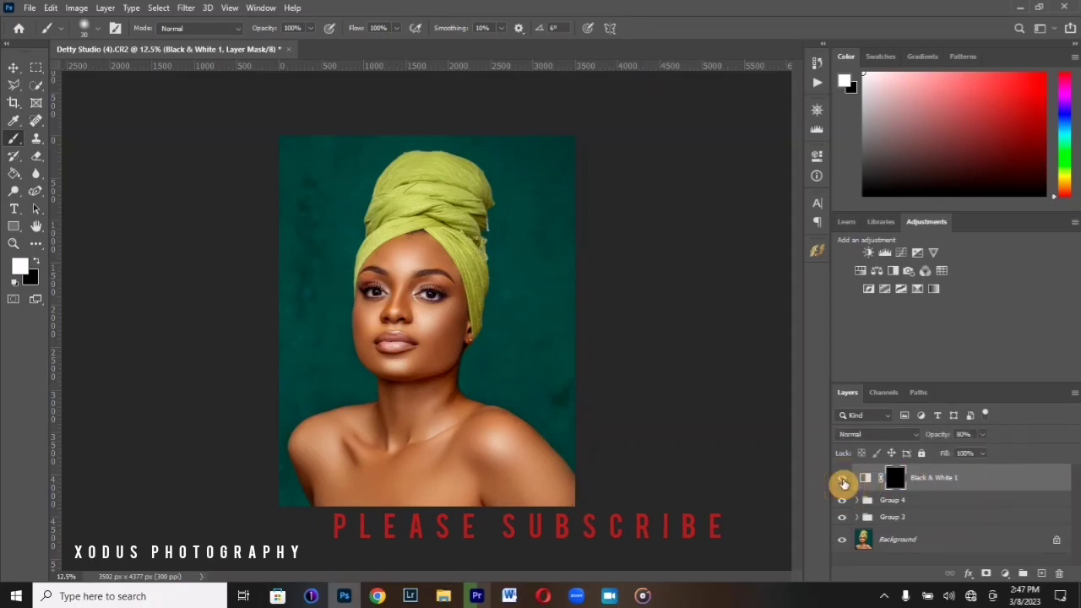
Step: Combine the Black & White layer, Group 4 and Group 3 into one group and hide it to compare against the Background
shift+click(935, 521)
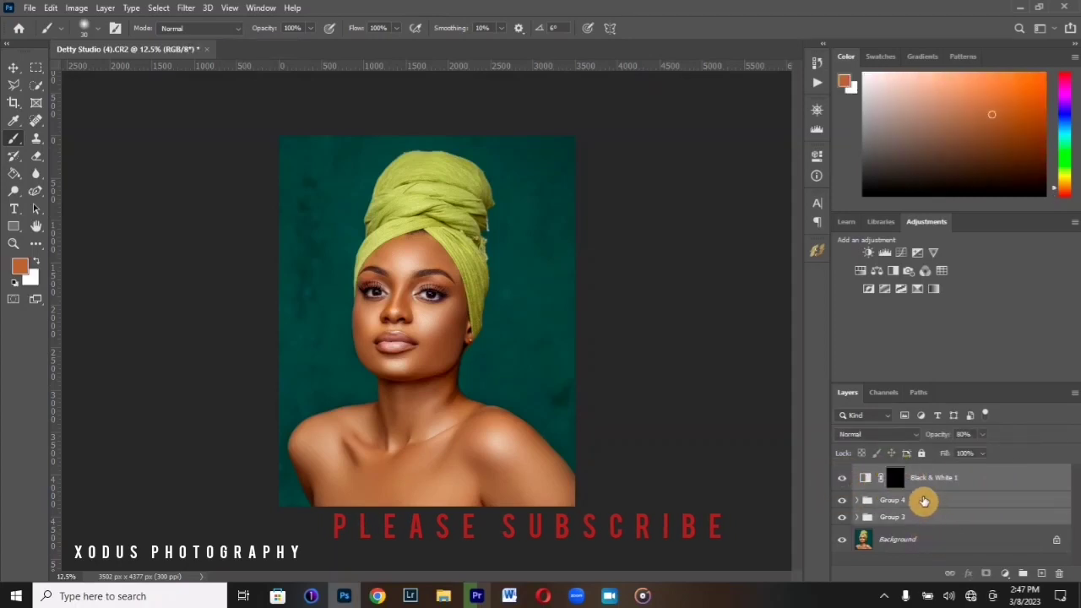
key(ctrl+g)
click(841, 478)
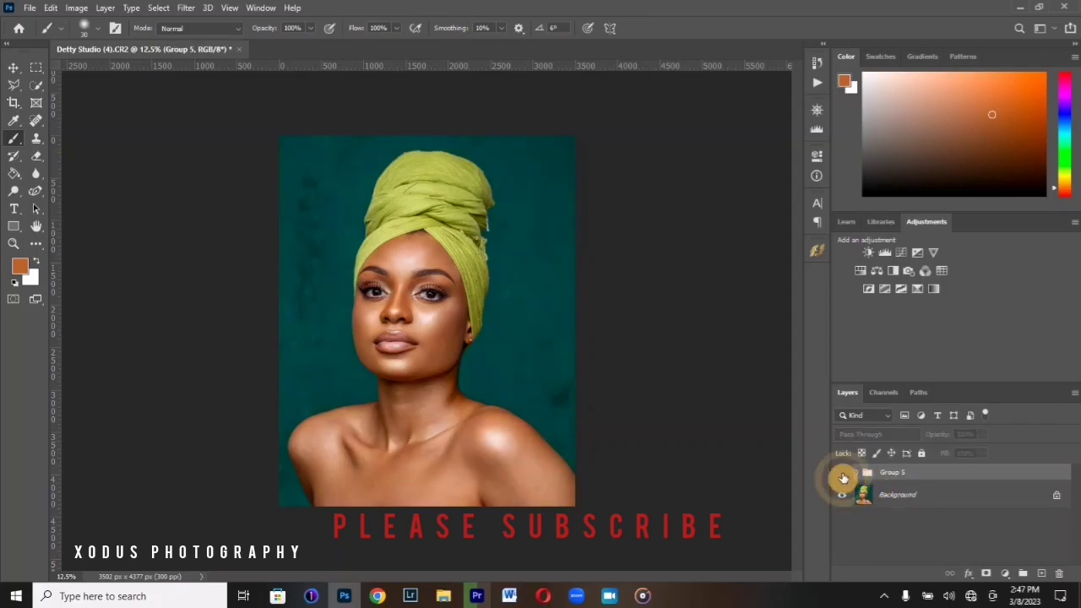